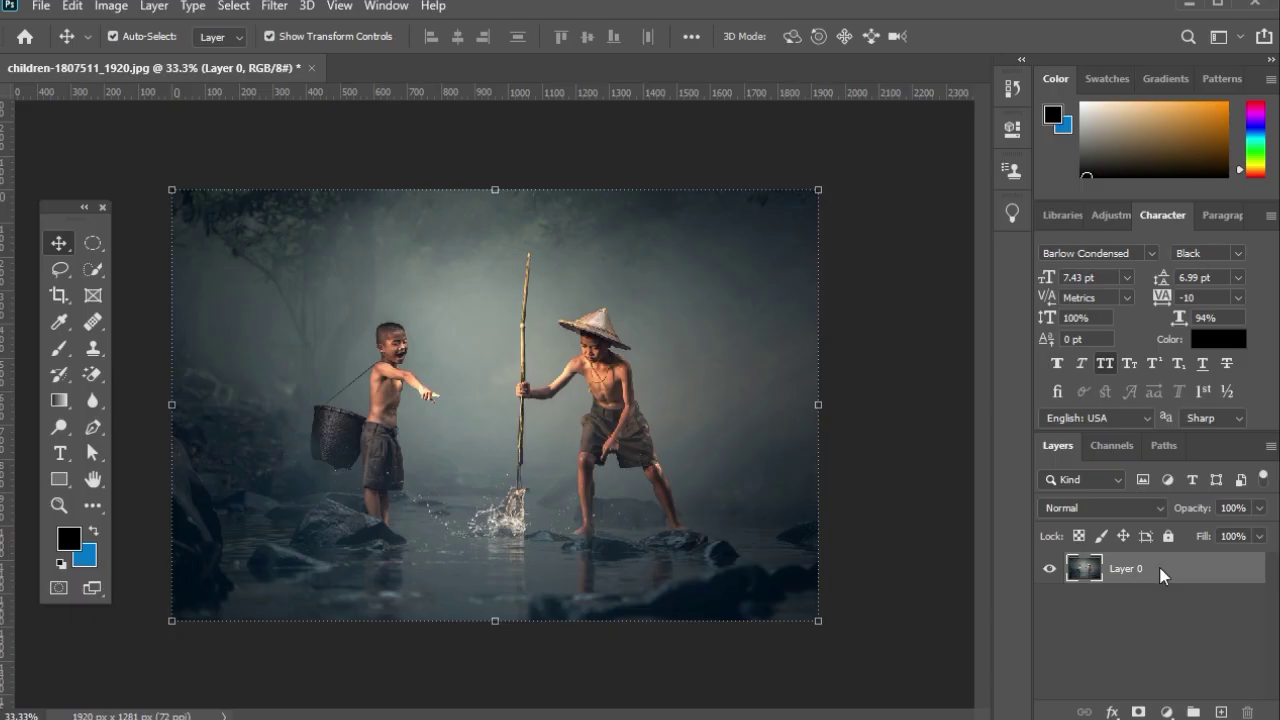
Convert Layer 0 to a Smart Object and duplicate it as Layer 0 copy
right_click(1162, 574)
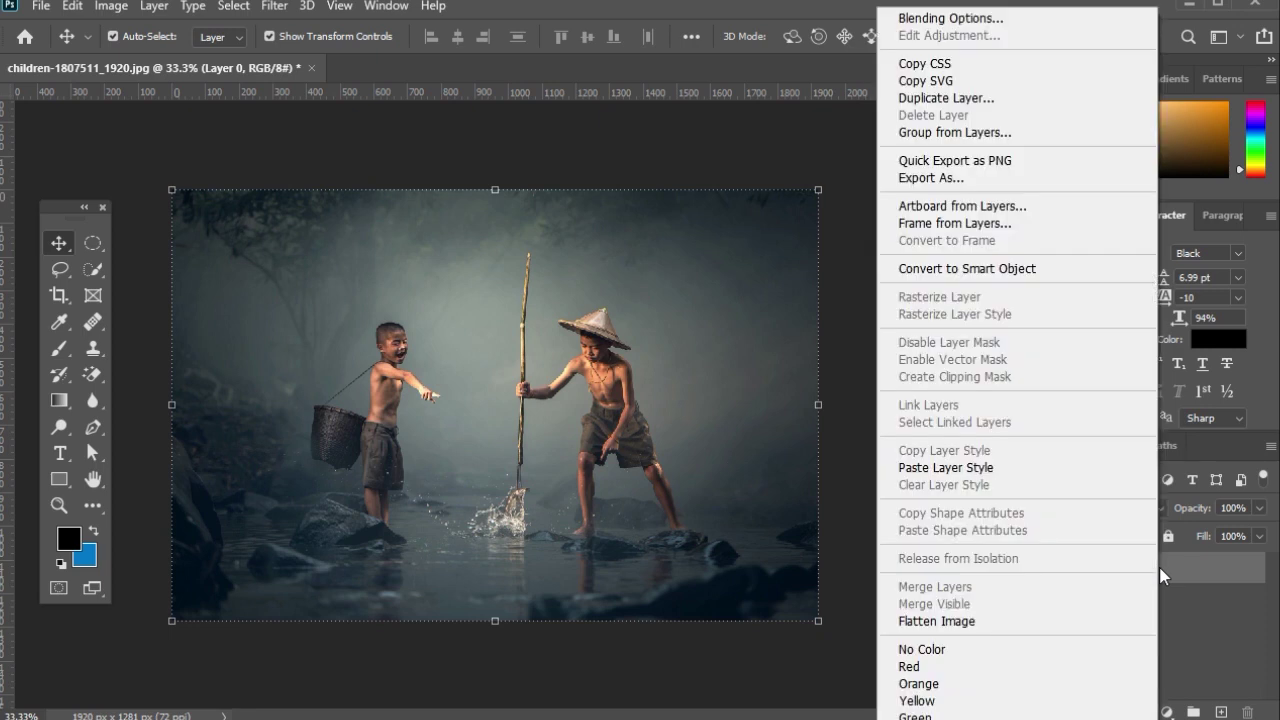
click(1005, 268)
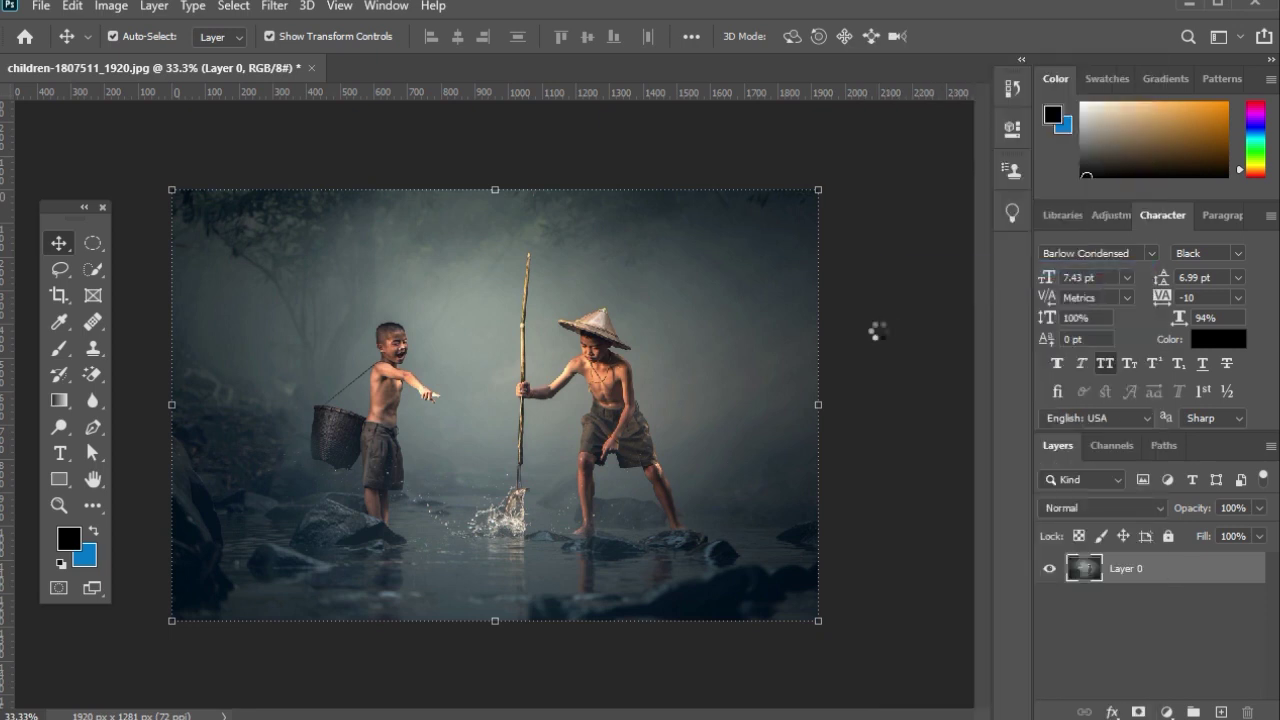
key(ctrl+j)
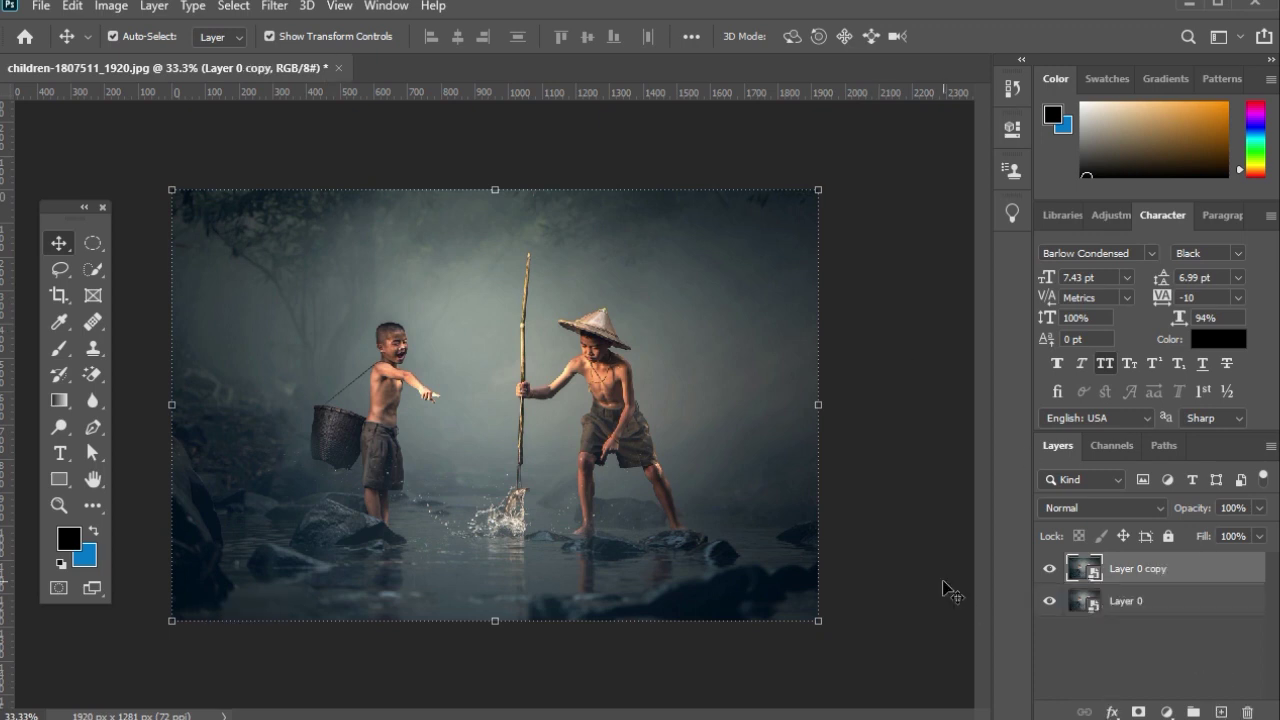
Open the Camera Raw Filter on the copy layer and set Exposure to +0.11
click(276, 8)
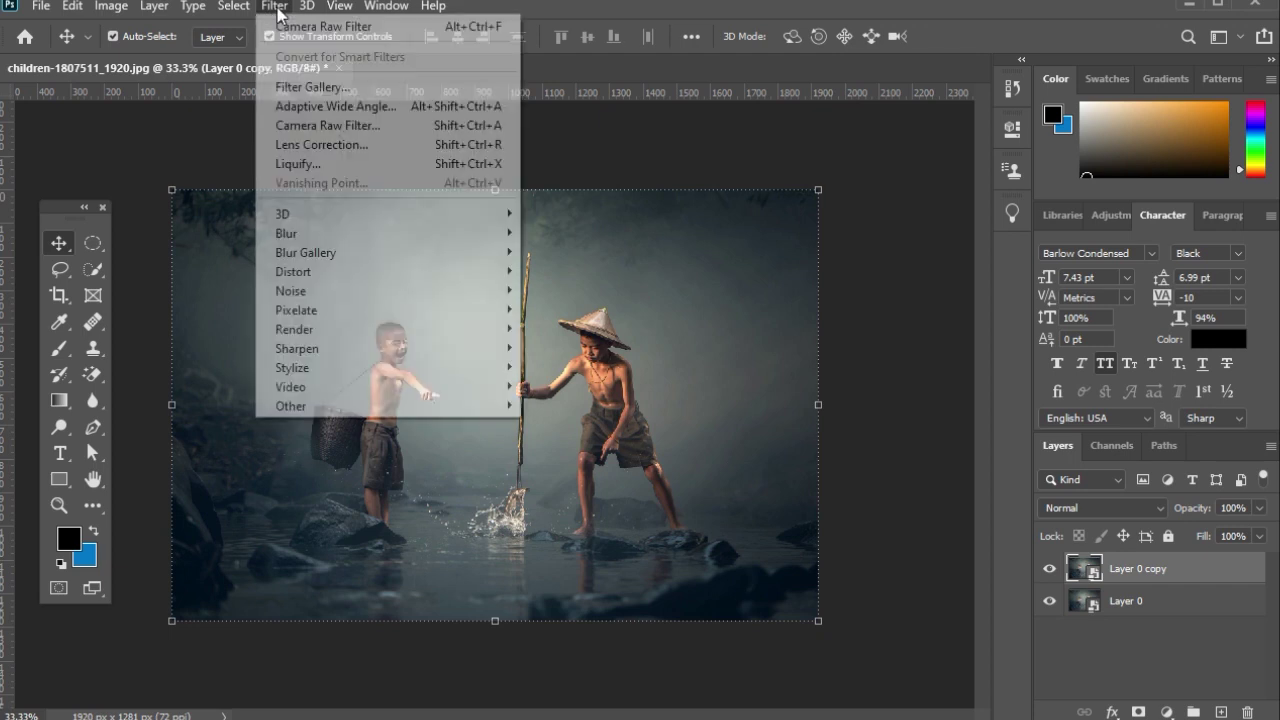
click(313, 126)
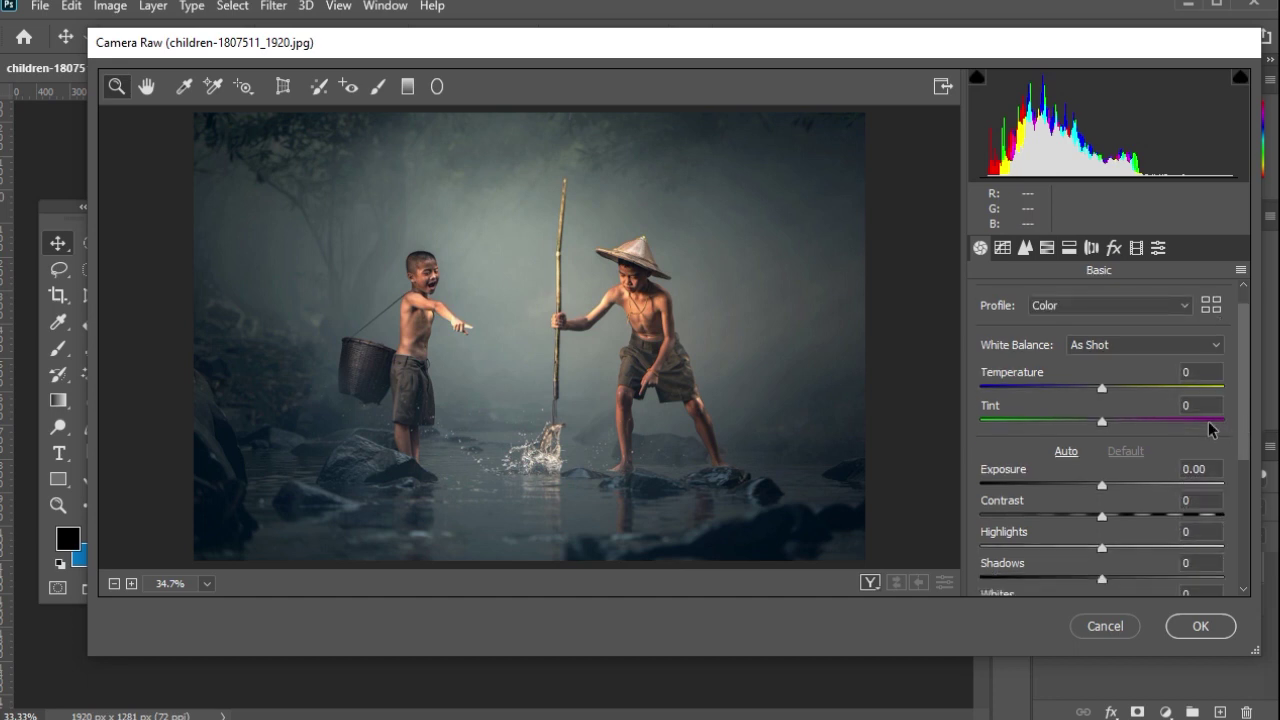
click(1208, 468)
key(BackSpace)
key(BackSpace)
text(11)
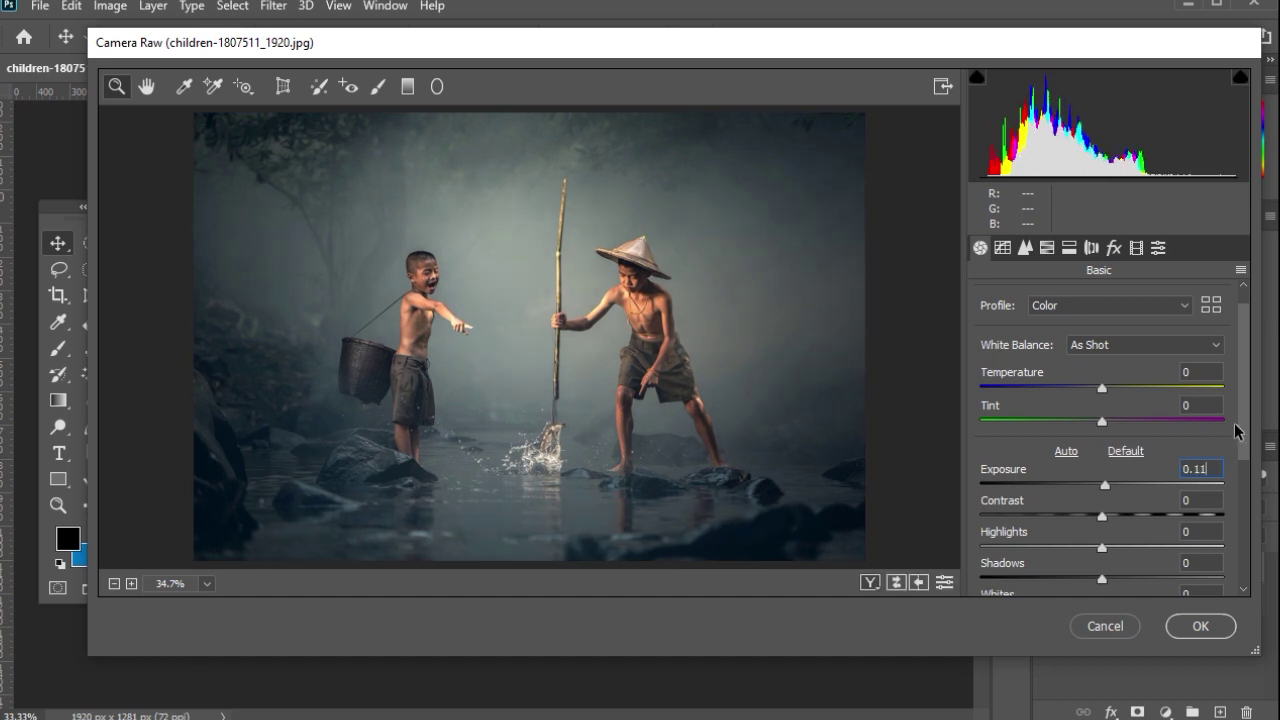
key(Tab)
Set Contrast to -17 and Highlights to -55 in Camera Raw's Basic panel
text(-)
text(17)
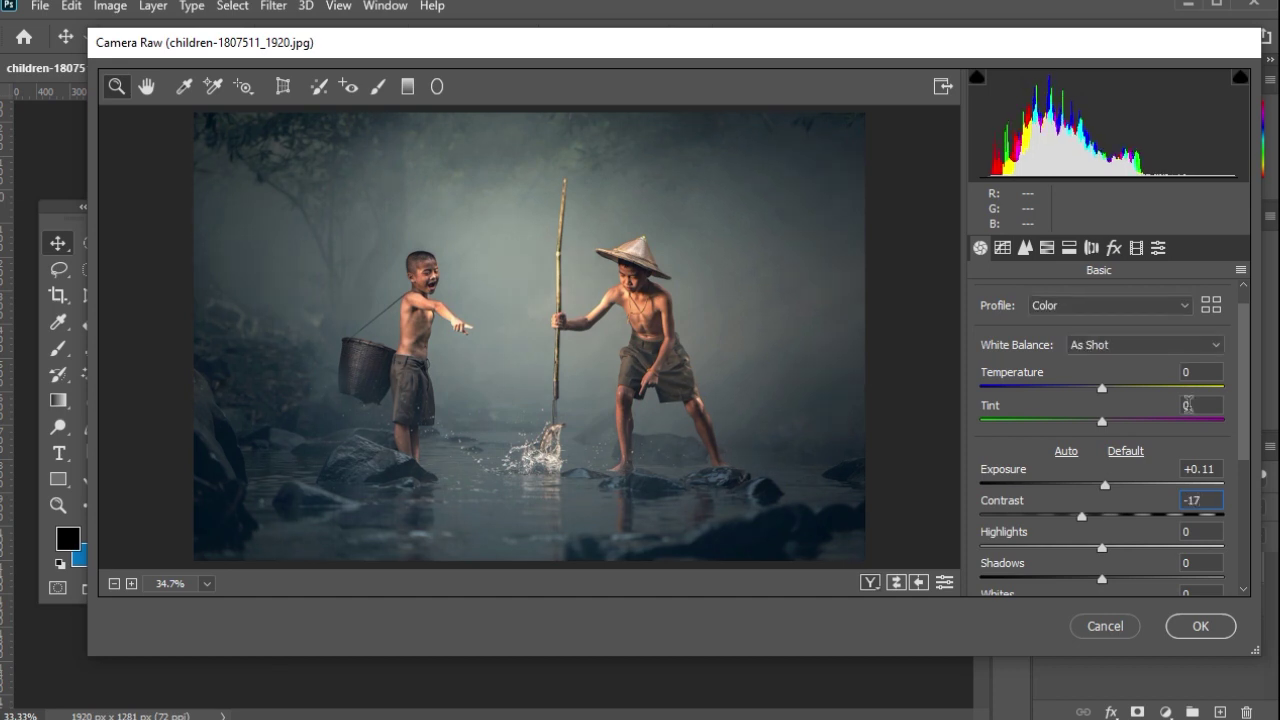
click(1200, 532)
text(-55)
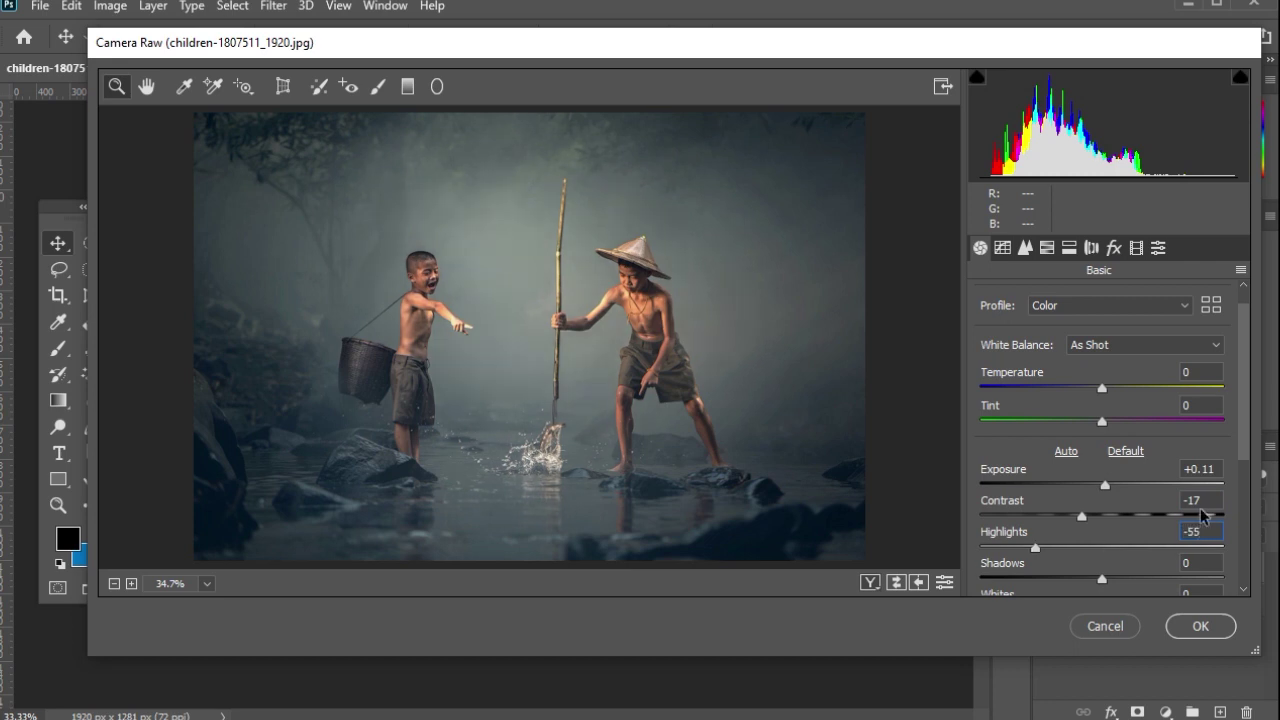
scroll(1208, 490, down, 3)
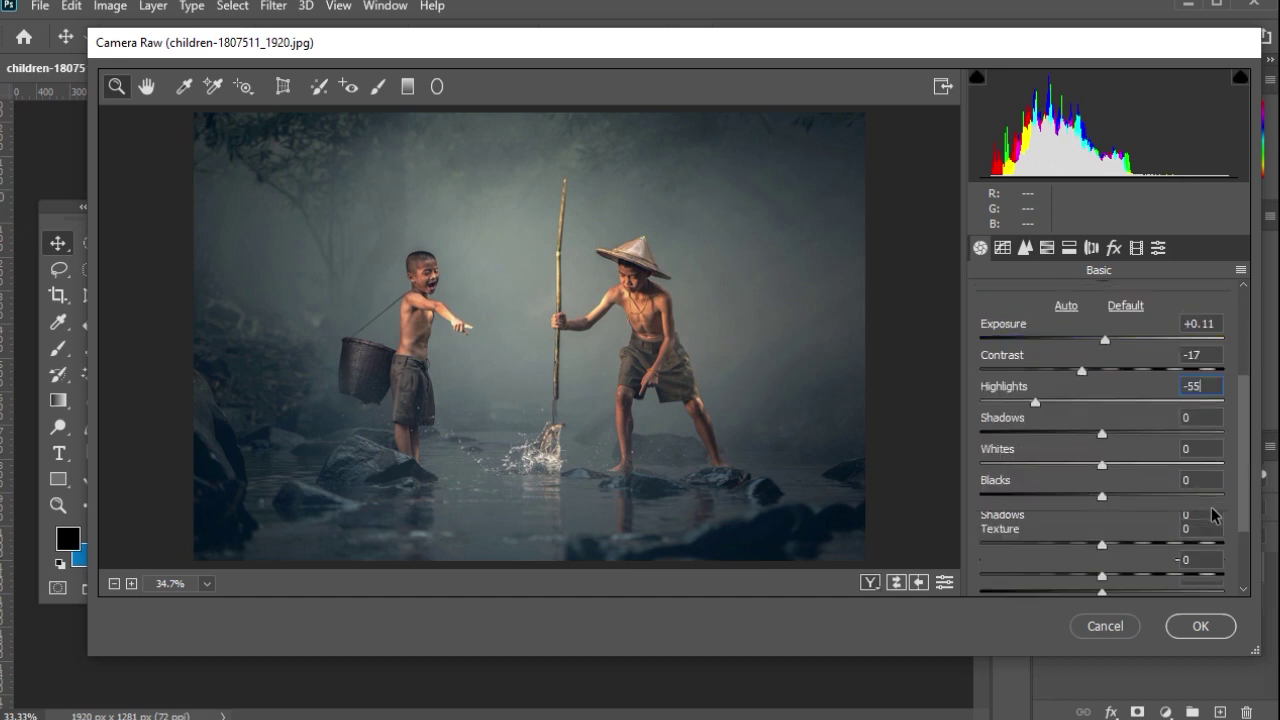
Set Shadows to +98, Whites to -45 and Blacks to +26
click(1200, 417)
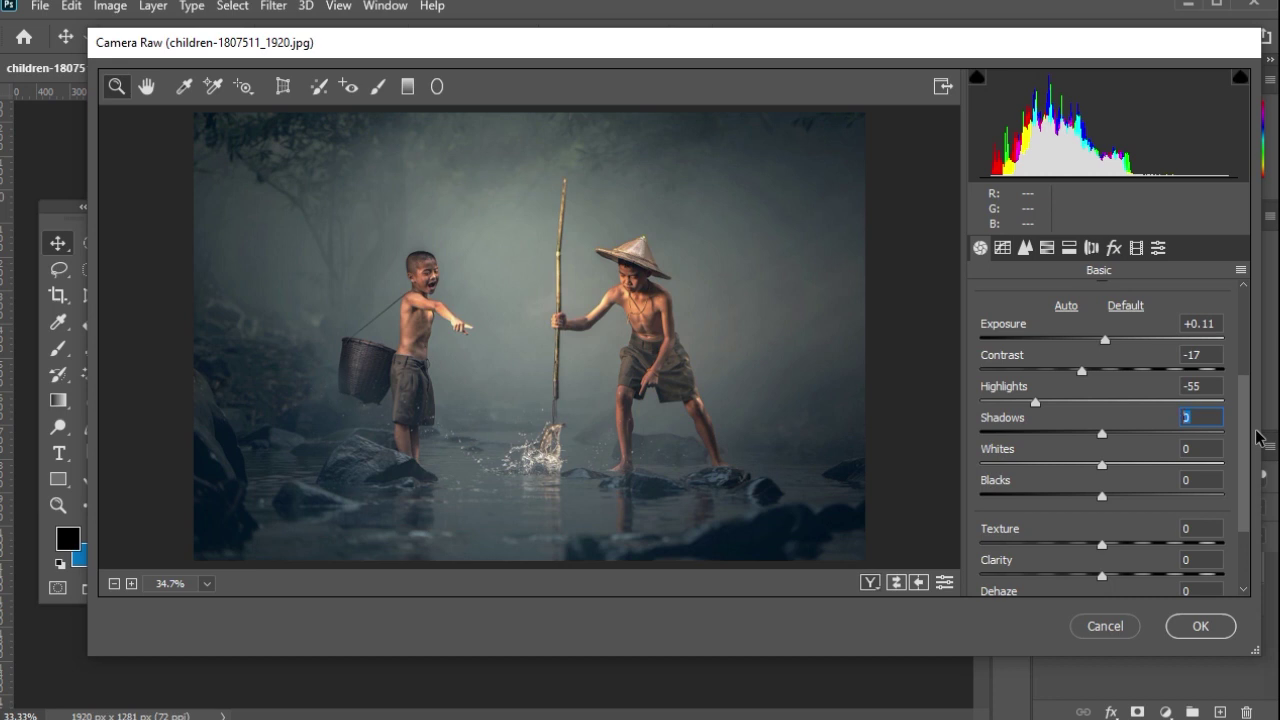
text(9)
text(8)
click(1178, 450)
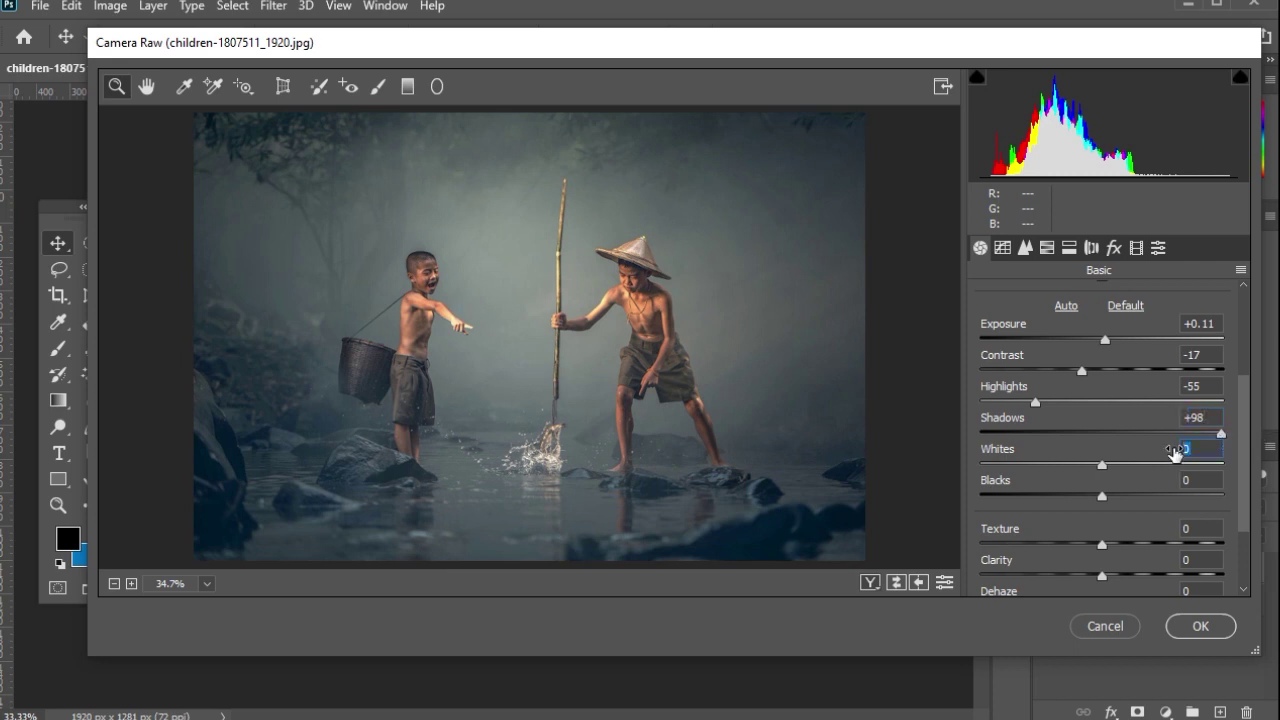
text(-45)
click(1168, 482)
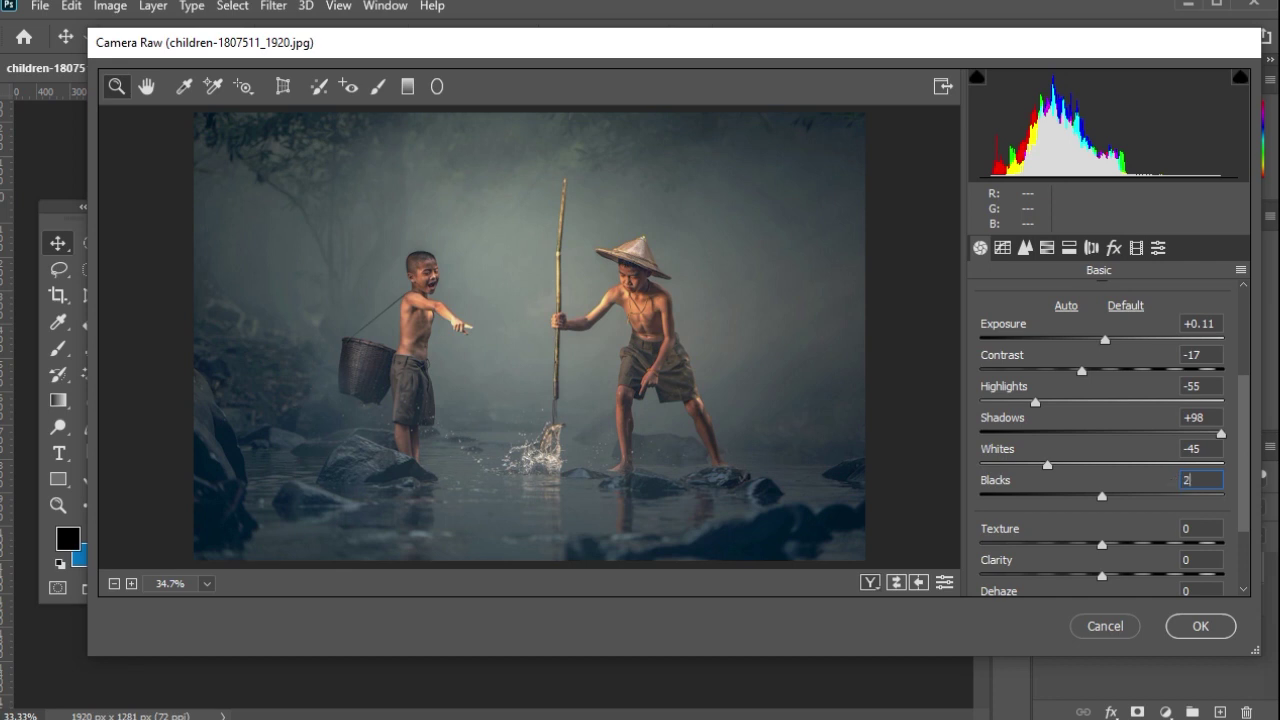
text(26)
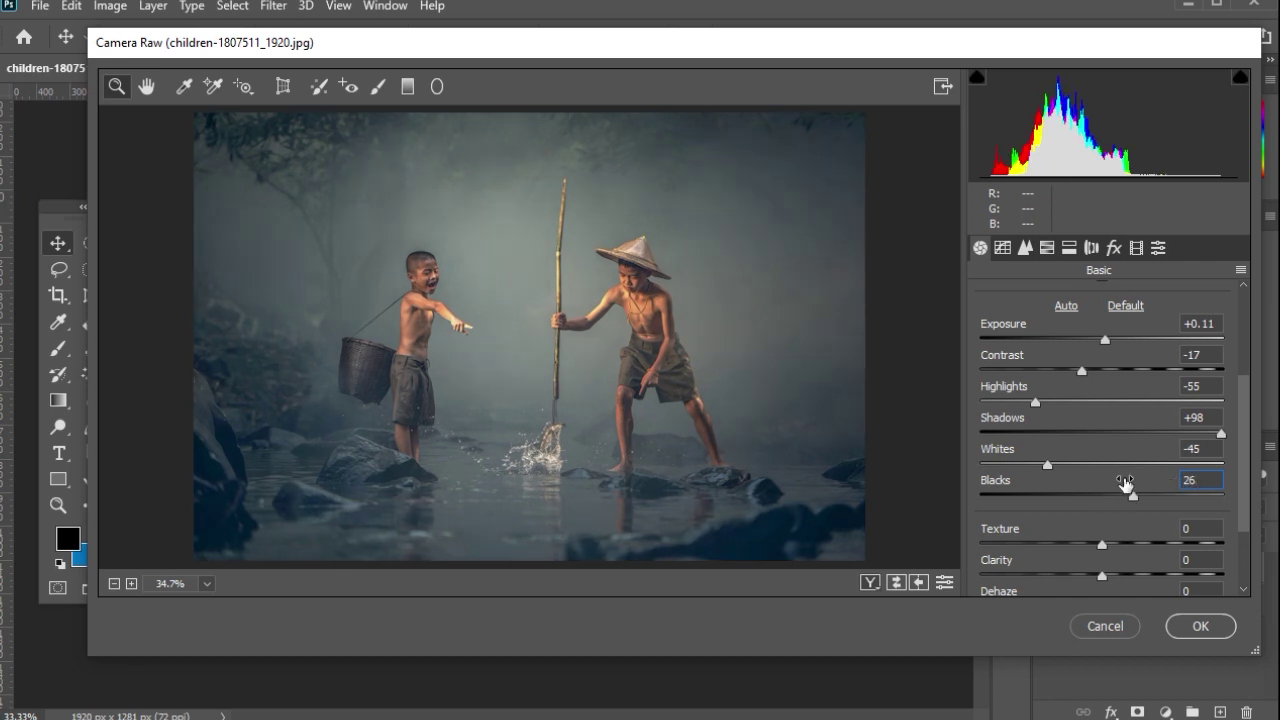
Set Texture to +15, Clarity to +10 and Dehaze to 5
key(Tab)
text(15)
click(1181, 558)
text(10)
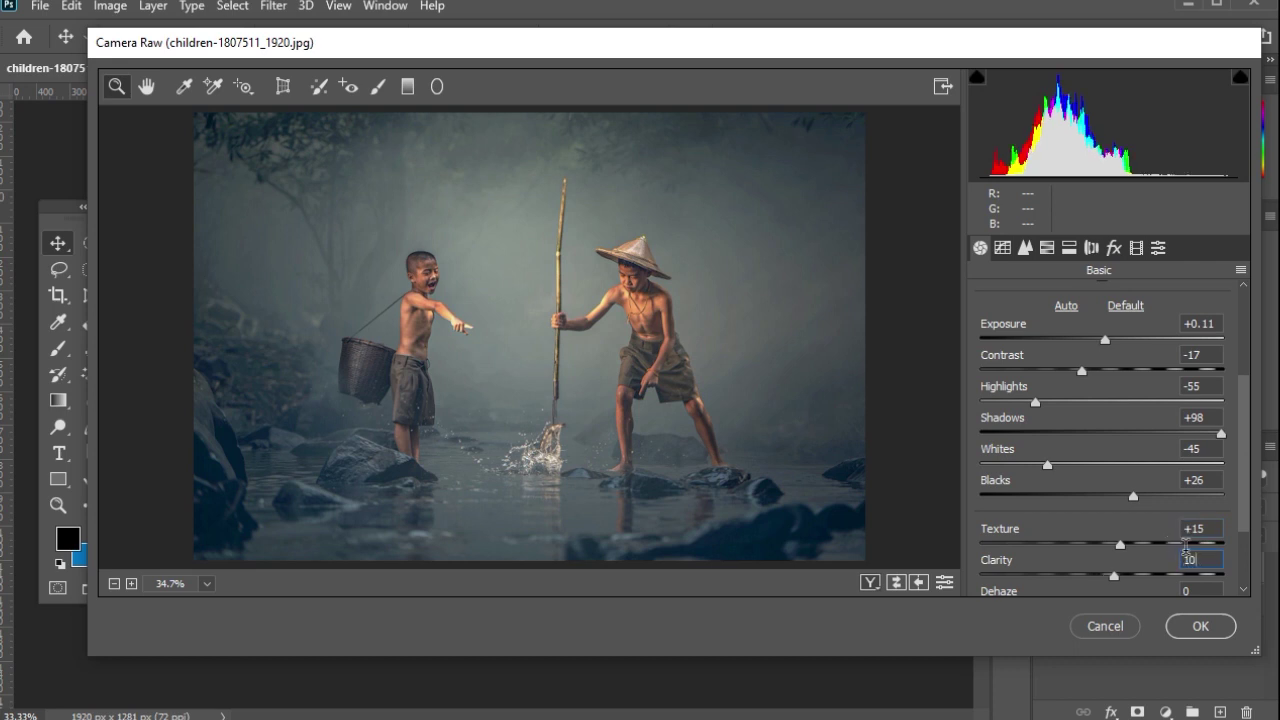
scroll(1205, 570, down, 1)
scroll(1205, 555, down, 1)
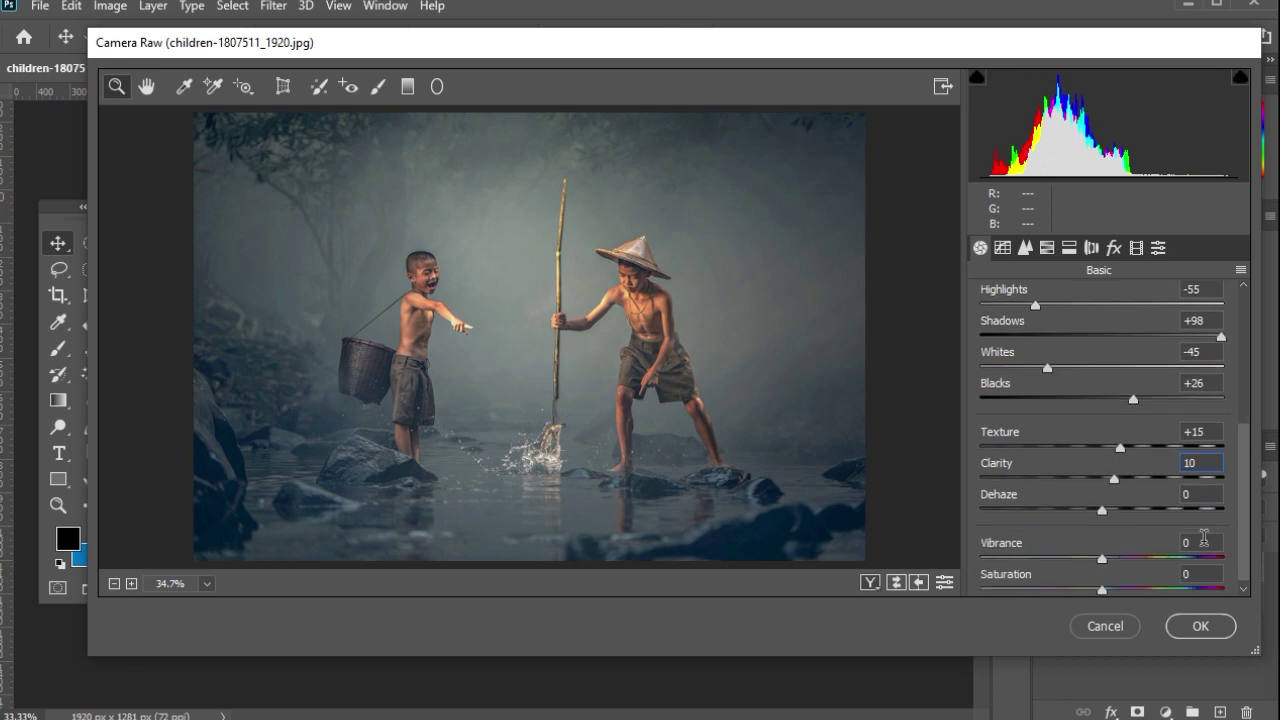
click(1205, 494)
text(5)
scroll(1175, 440, up, 5)
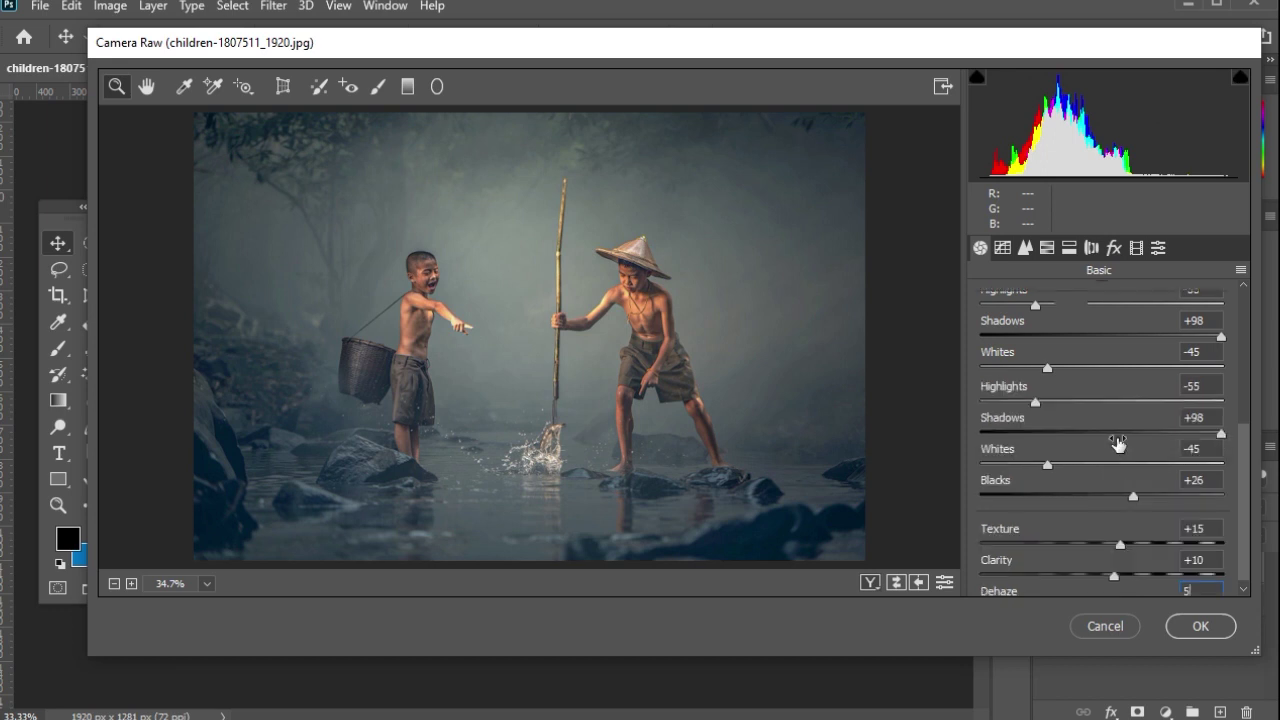
click(1195, 399)
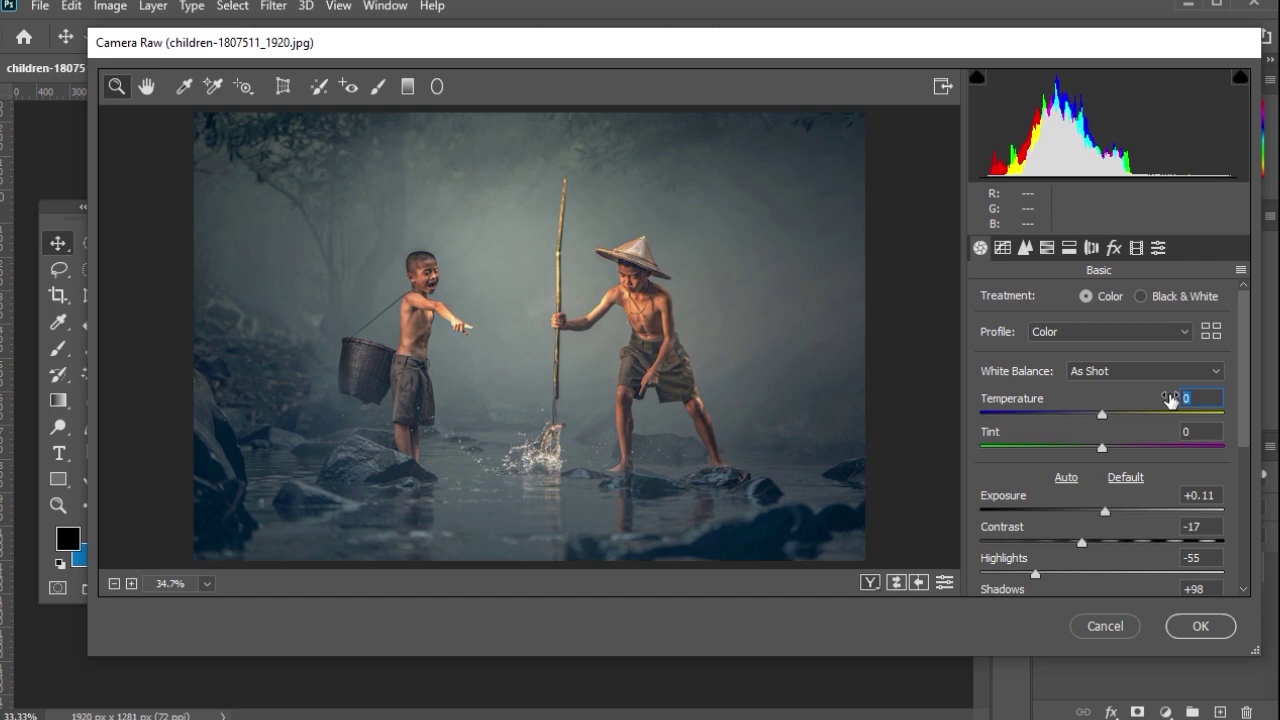
Set Camera Raw Temperature to +15 and Tint to +10
text(15)
key(Tab)
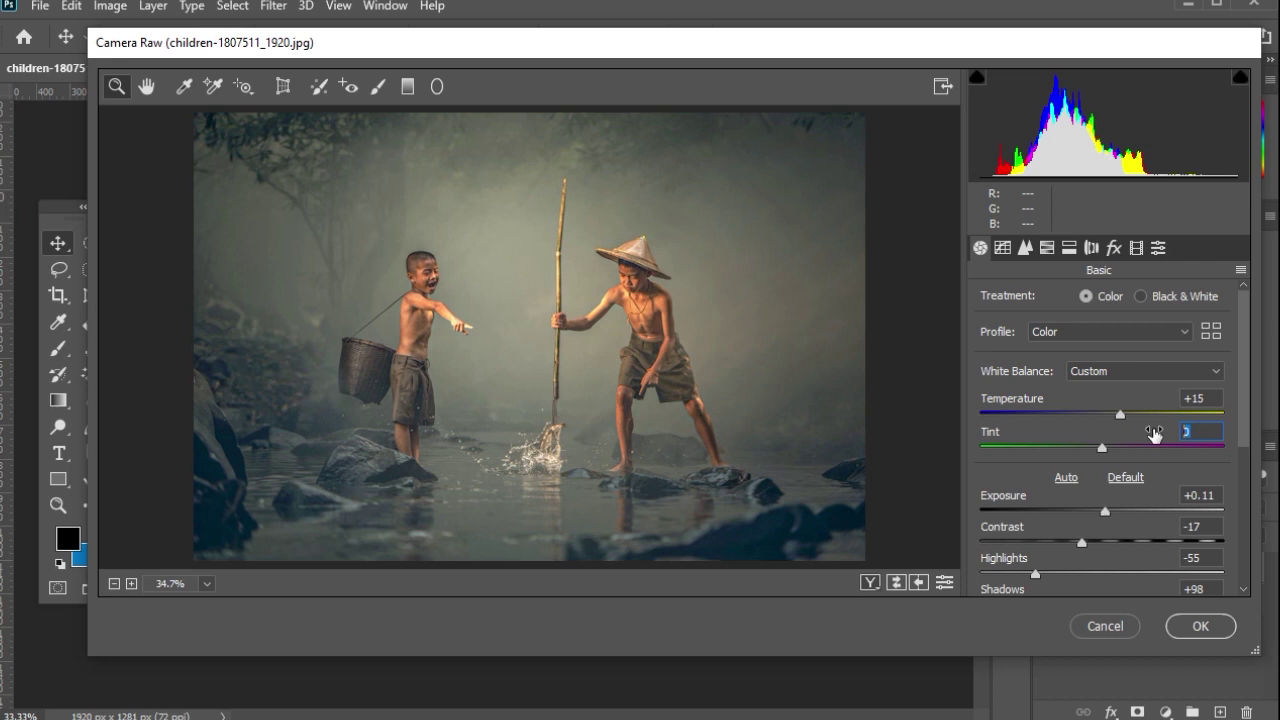
text(10)
scroll(1153, 432, down, 1)
scroll(1151, 427, down, 2)
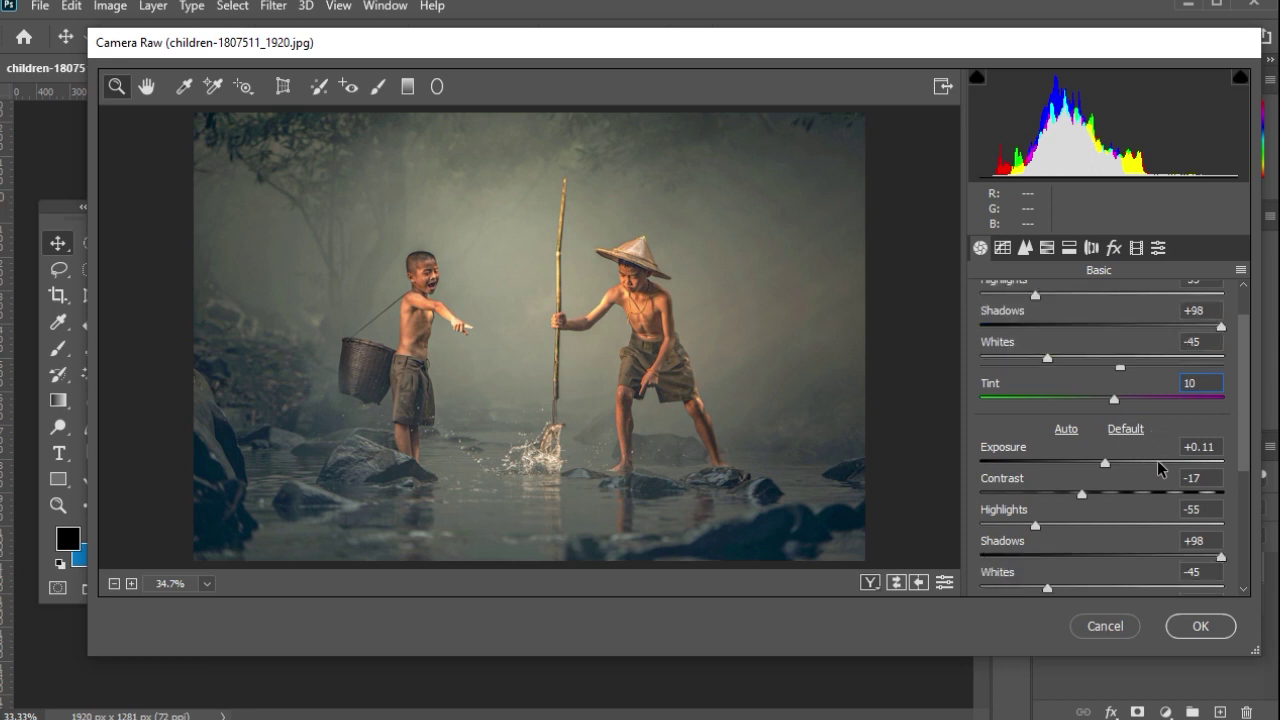
scroll(1162, 497, down, 1)
scroll(1165, 510, down, 1)
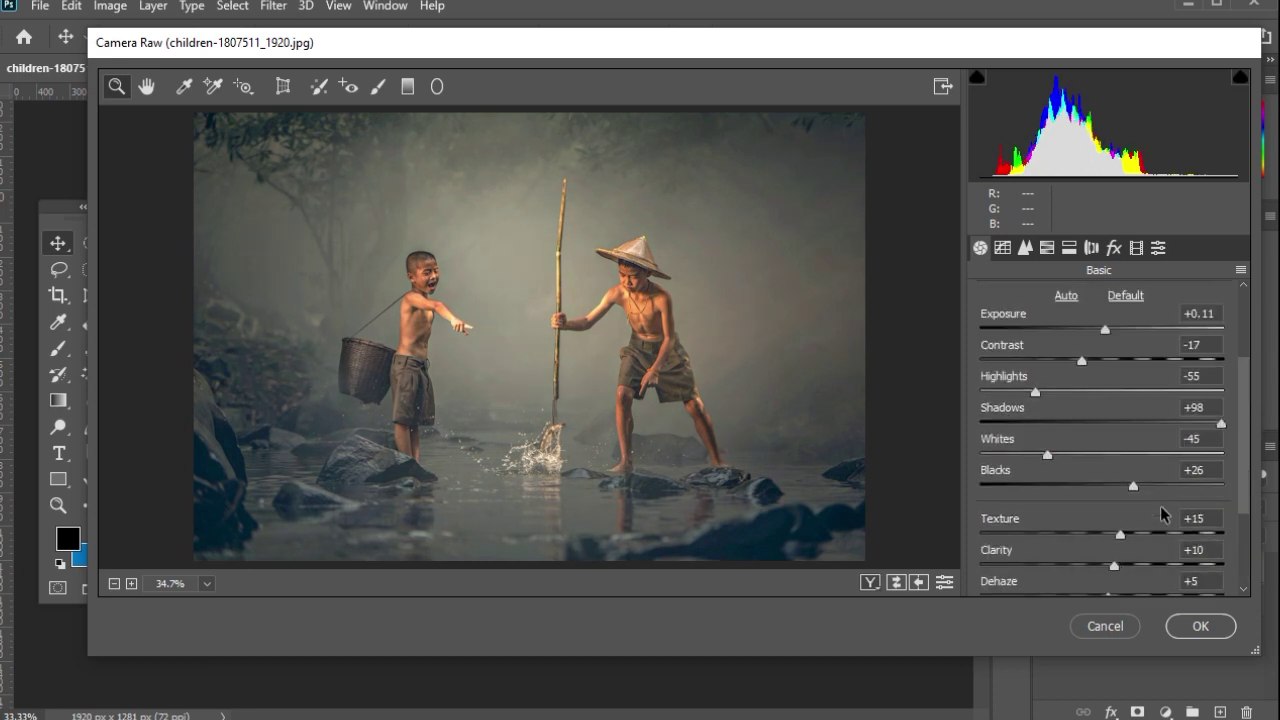
scroll(1172, 520, down, 1)
click(1183, 532)
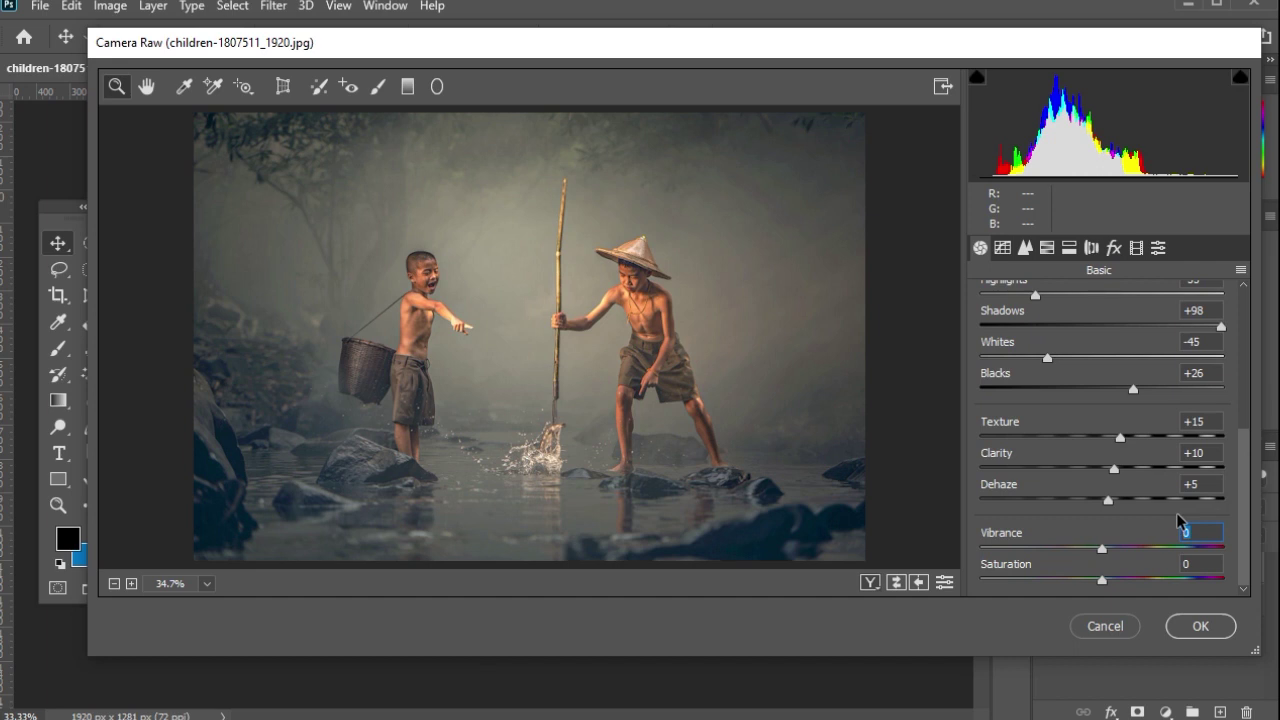
scroll(1180, 522, up, 3)
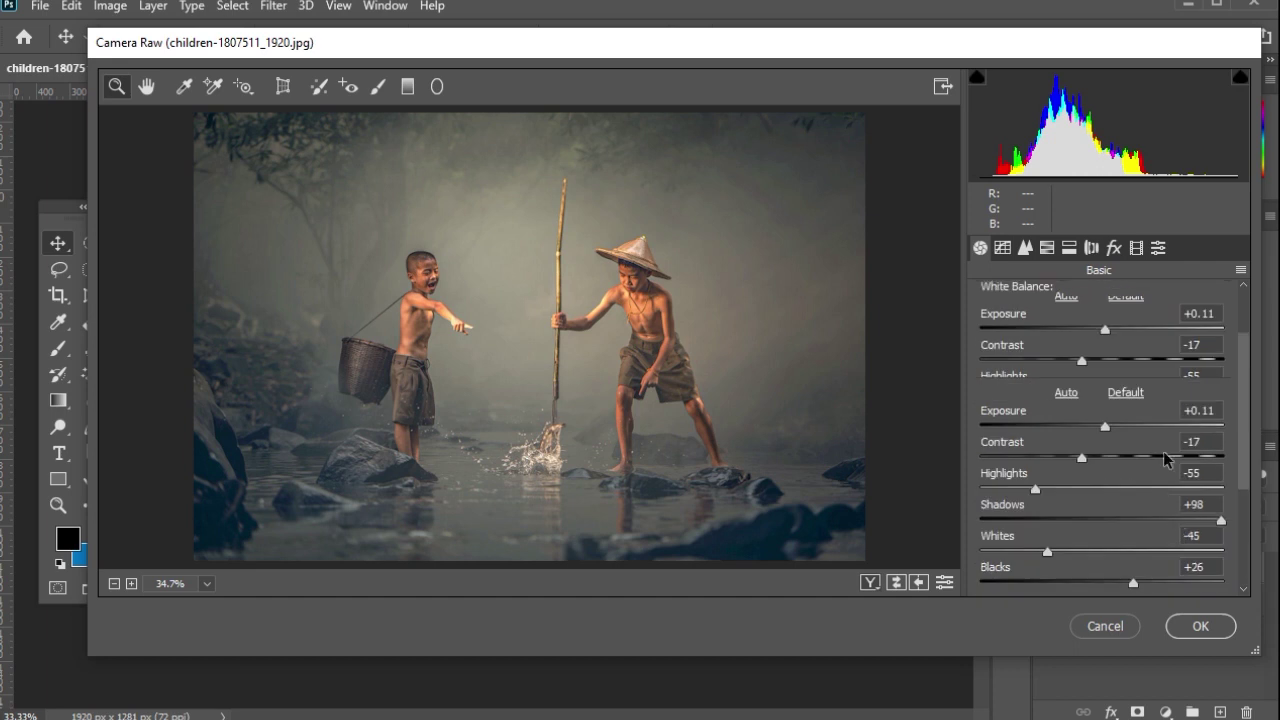
scroll(1195, 395, up, 2)
scroll(1200, 375, up, 1)
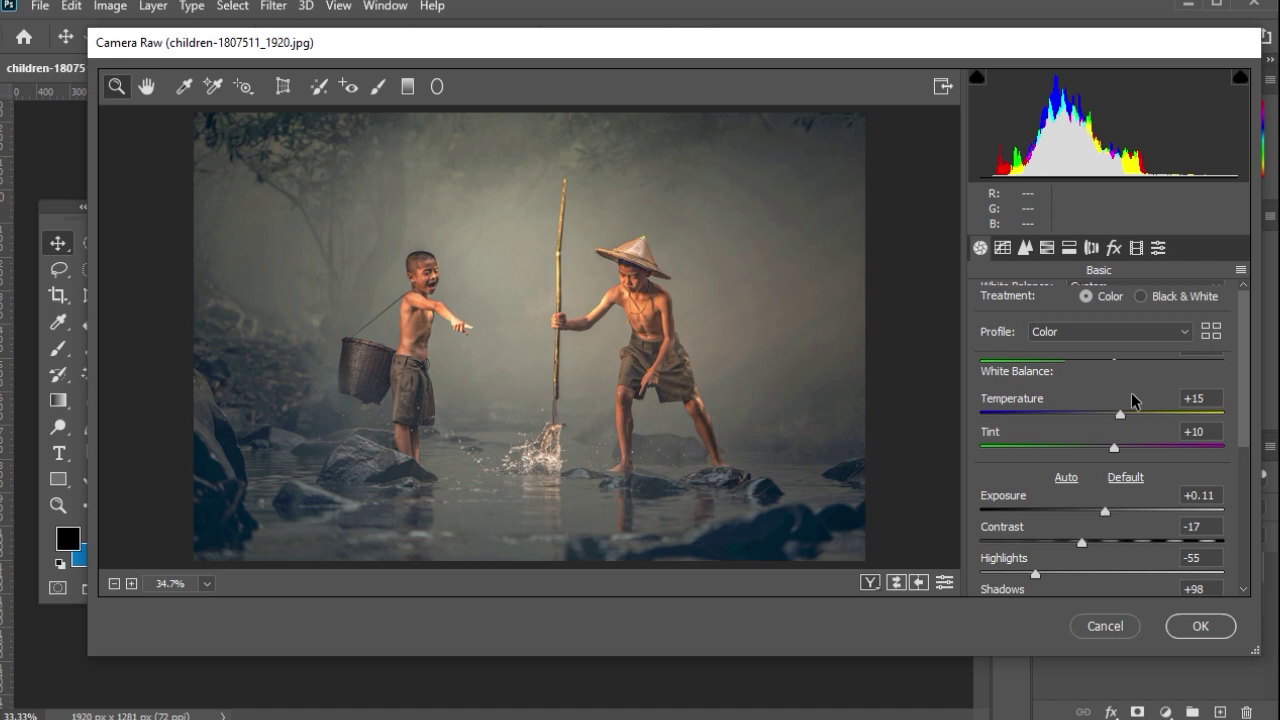
Cool the Camera Raw Temperature to -7
click(1203, 400)
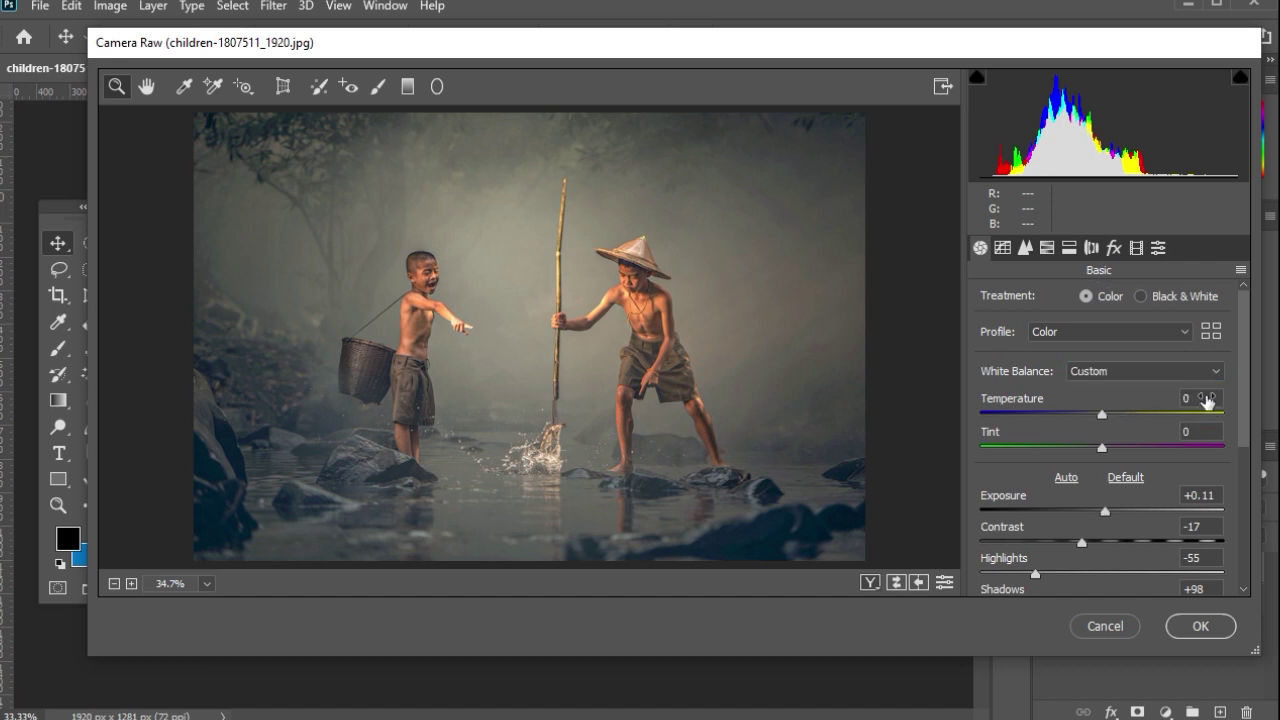
drag(1206, 401, 1203, 397)
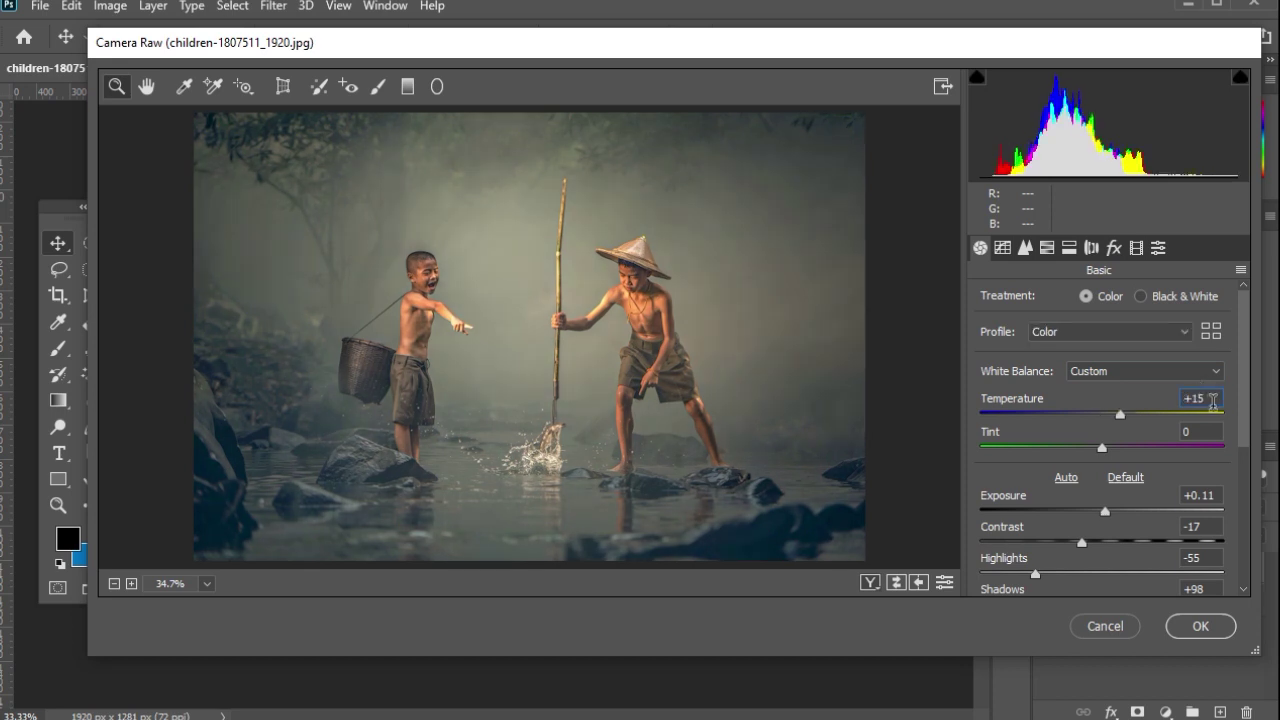
key(BackSpace)
key(BackSpace)
key(BackSpace)
text(0)
key(Tab)
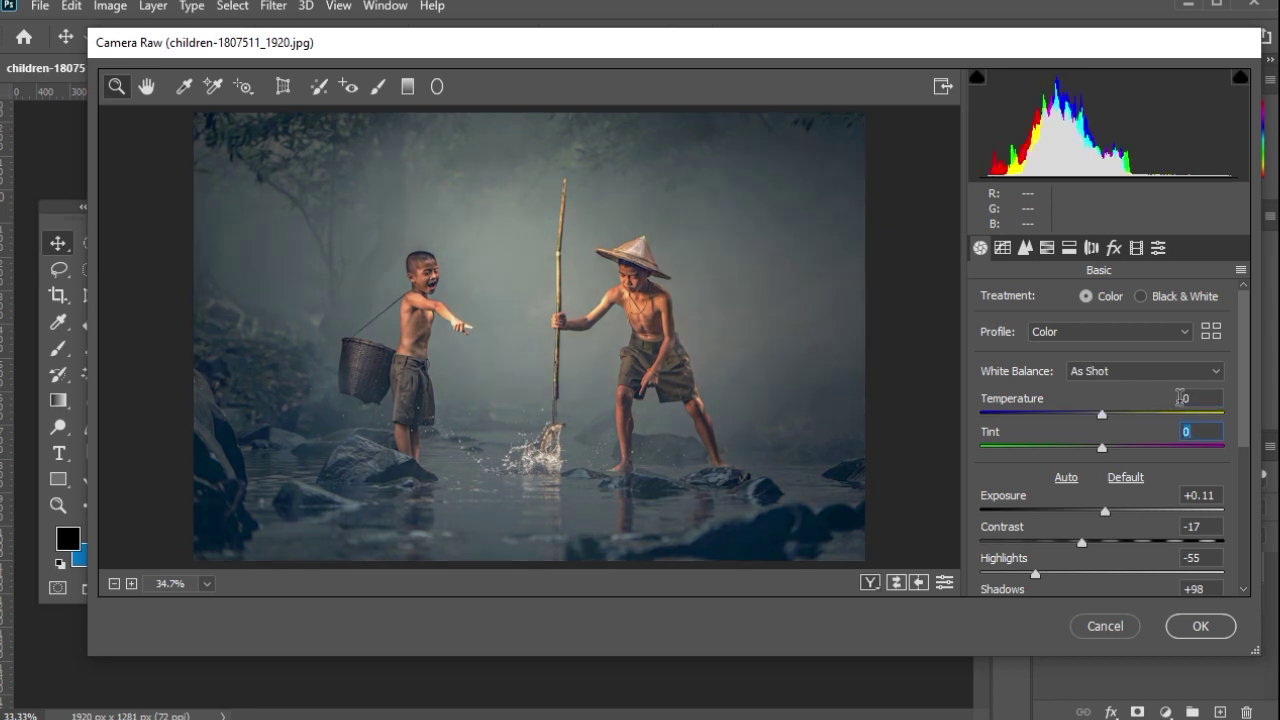
click(1180, 398)
text(-7)
key(Return)
Change the Tint from 10 to -10 for a slight green lean
key(Tab)
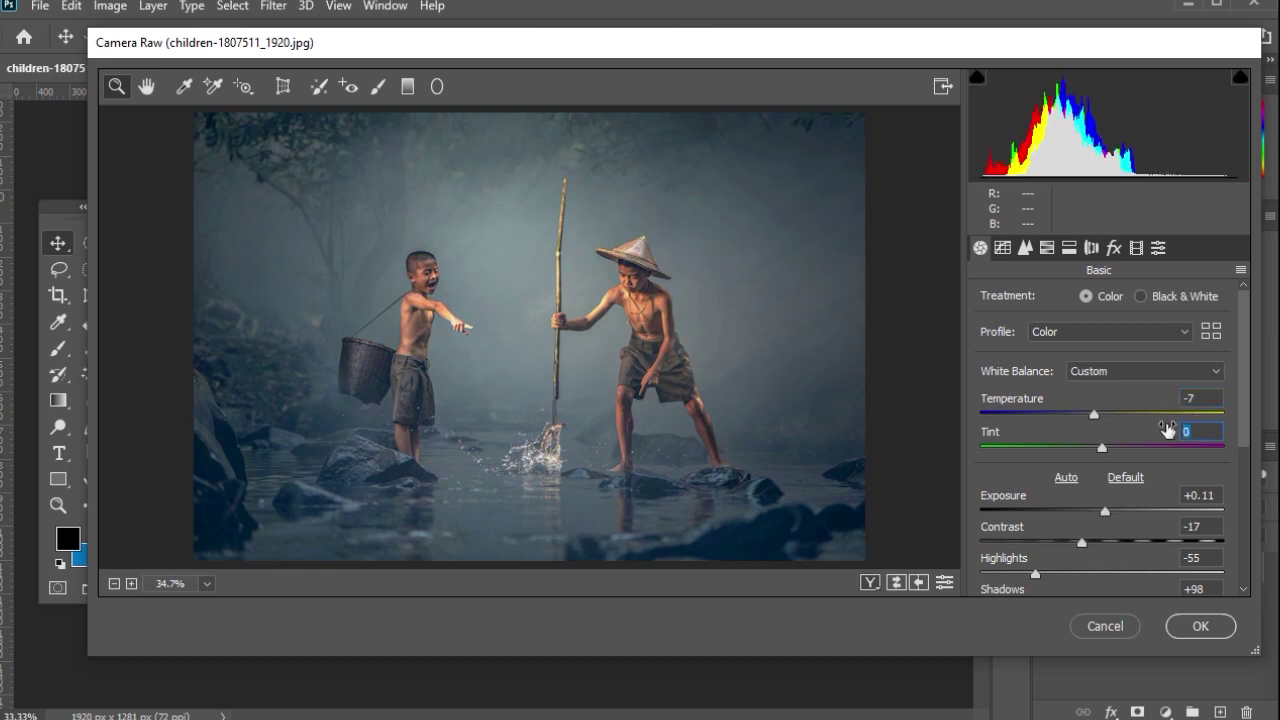
text(10)
scroll(1190, 420, down, 4)
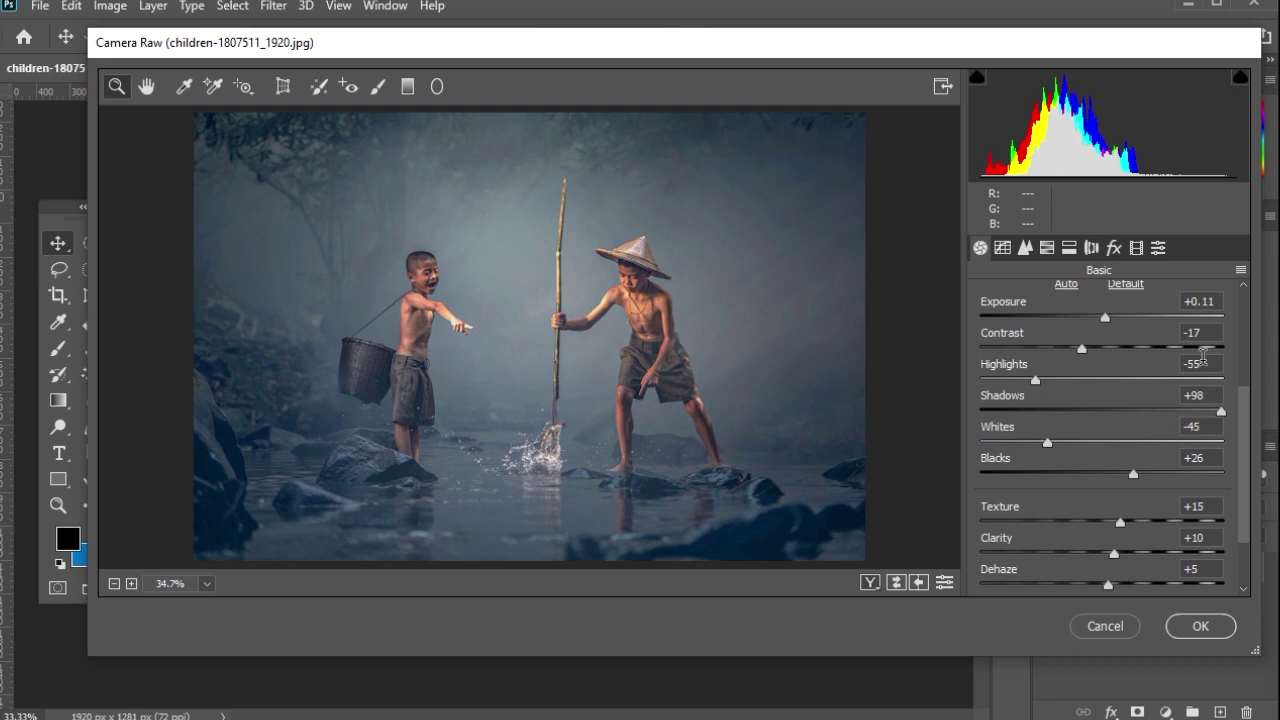
scroll(1203, 366, up, 1)
scroll(1203, 366, up, 3)
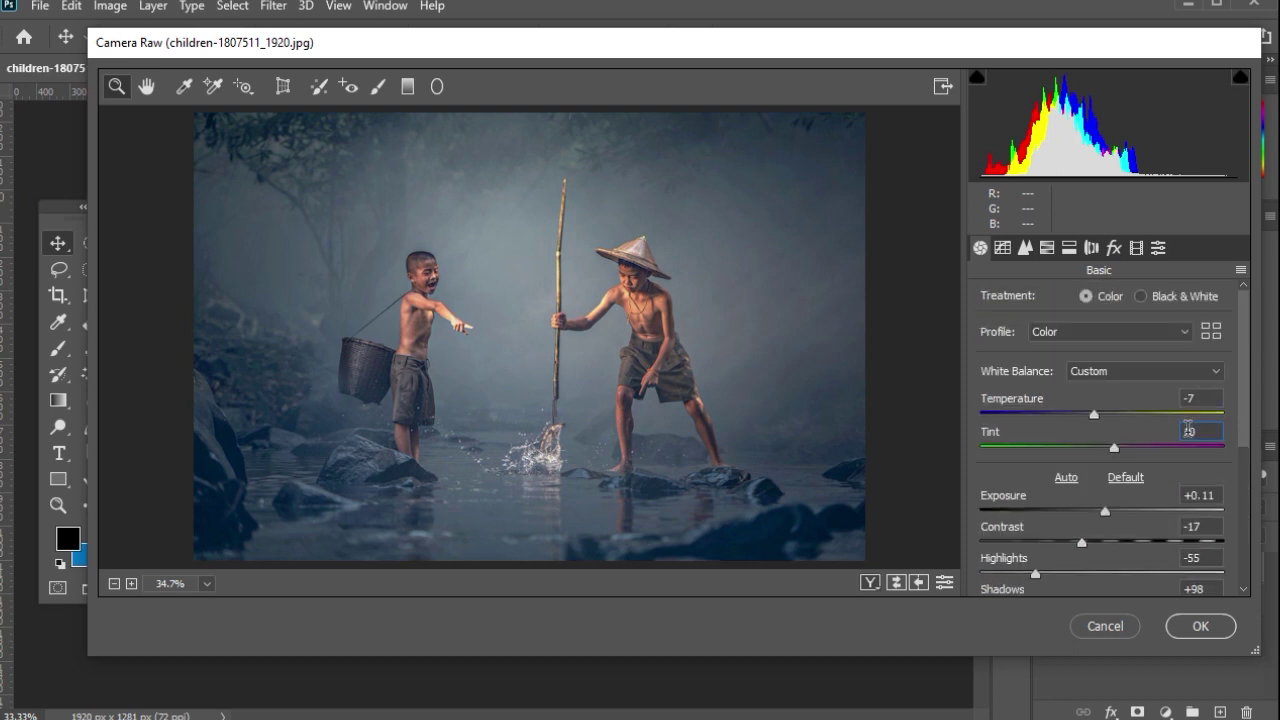
text(-)
scroll(1143, 391, down, 2)
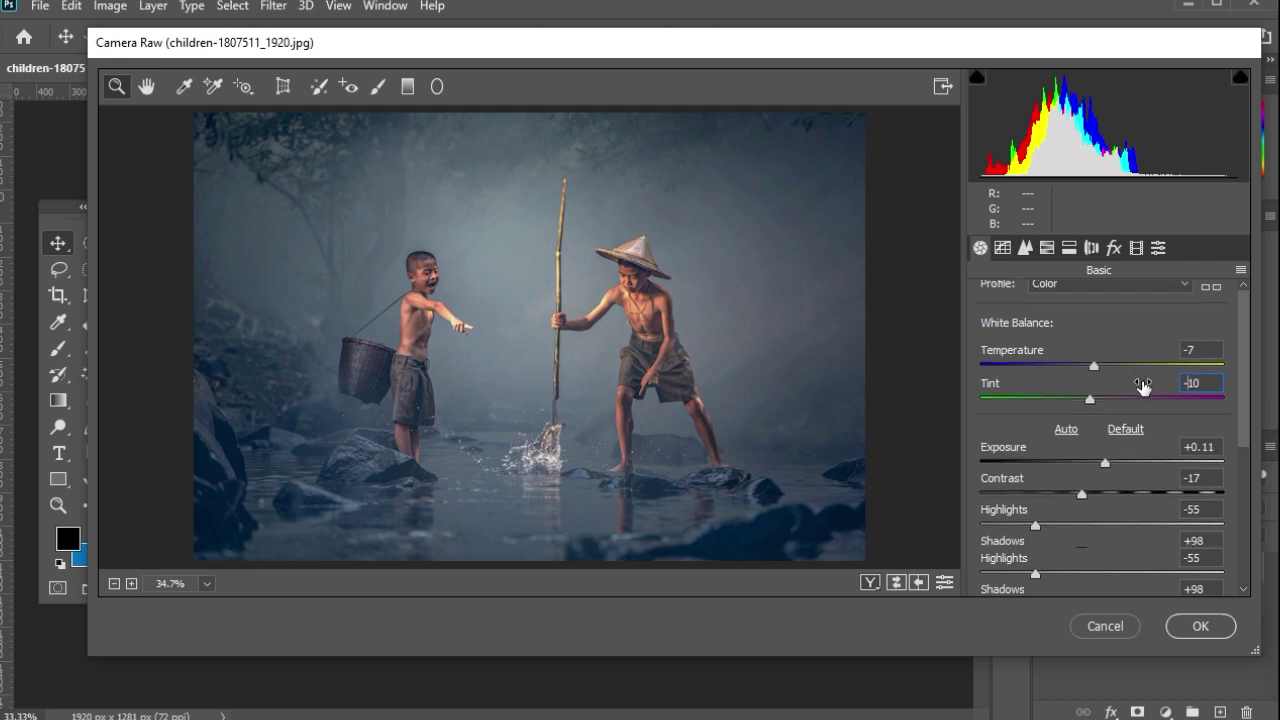
scroll(1143, 389, down, 3)
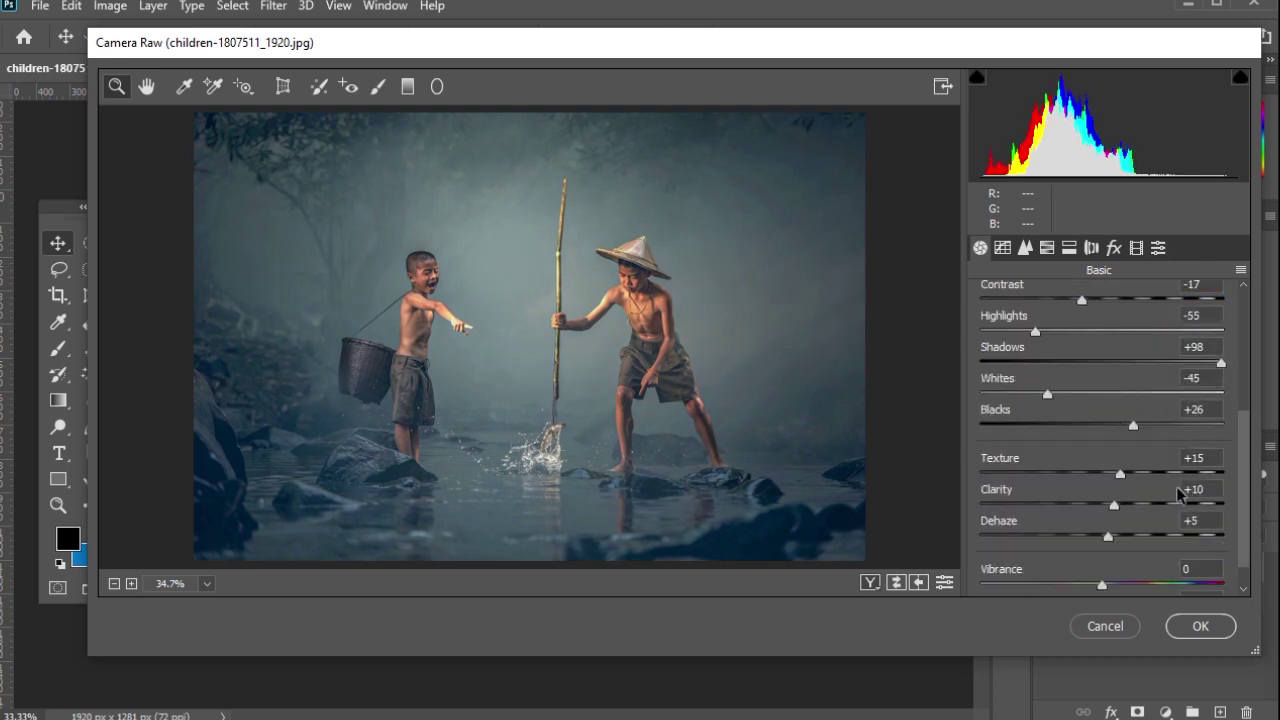
scroll(1187, 485, down, 1)
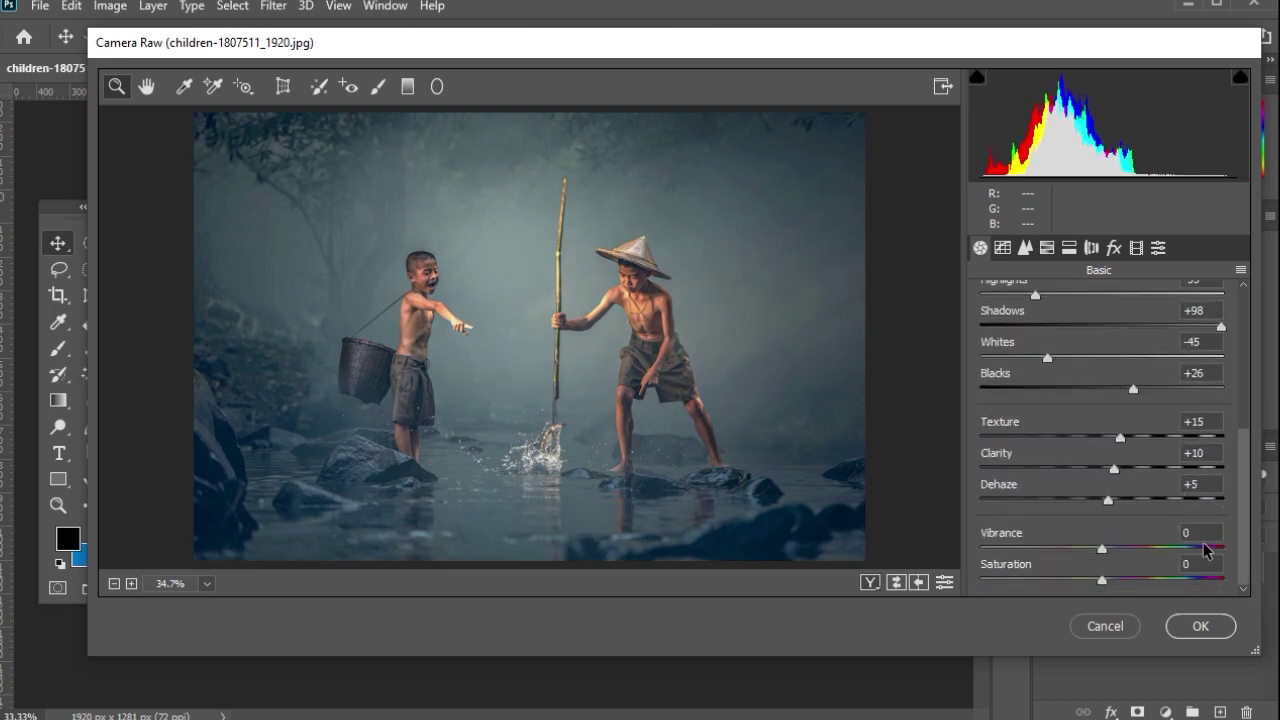
Set Vibrance to -38 and Saturation to -37 in the Basic panel
click(1192, 533)
text(-38)
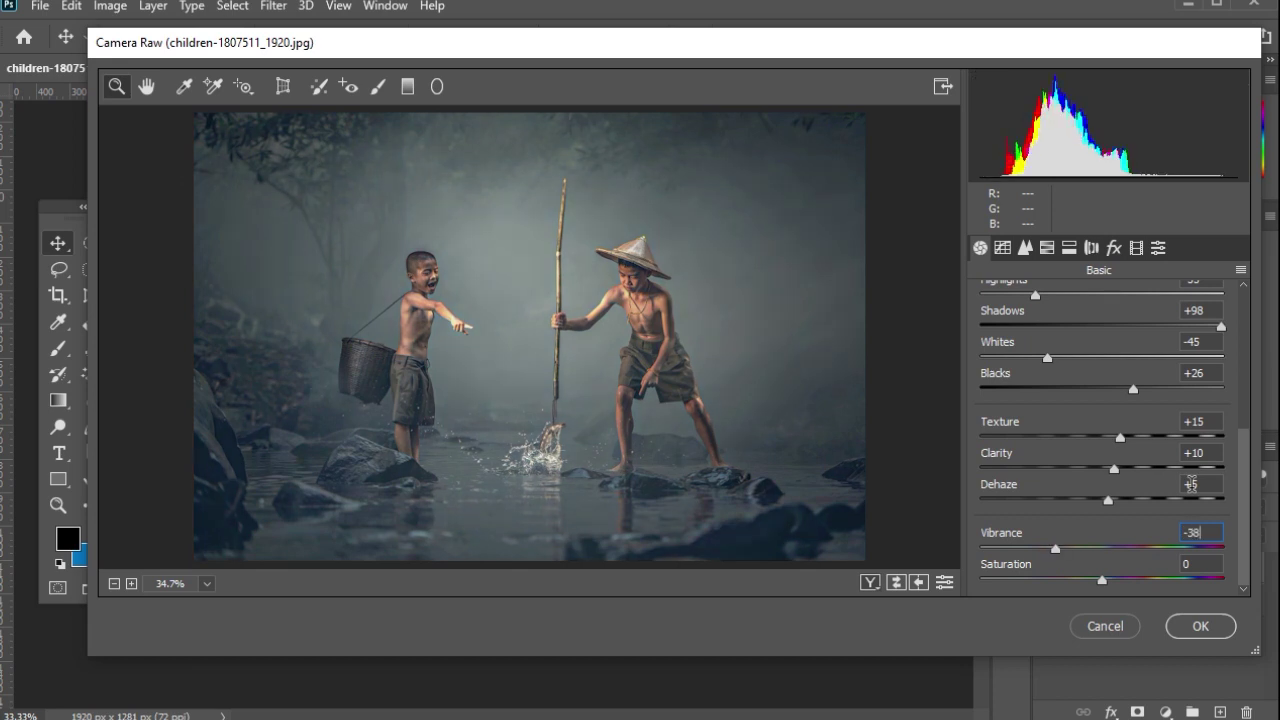
click(1181, 564)
text(-3)
text(7)
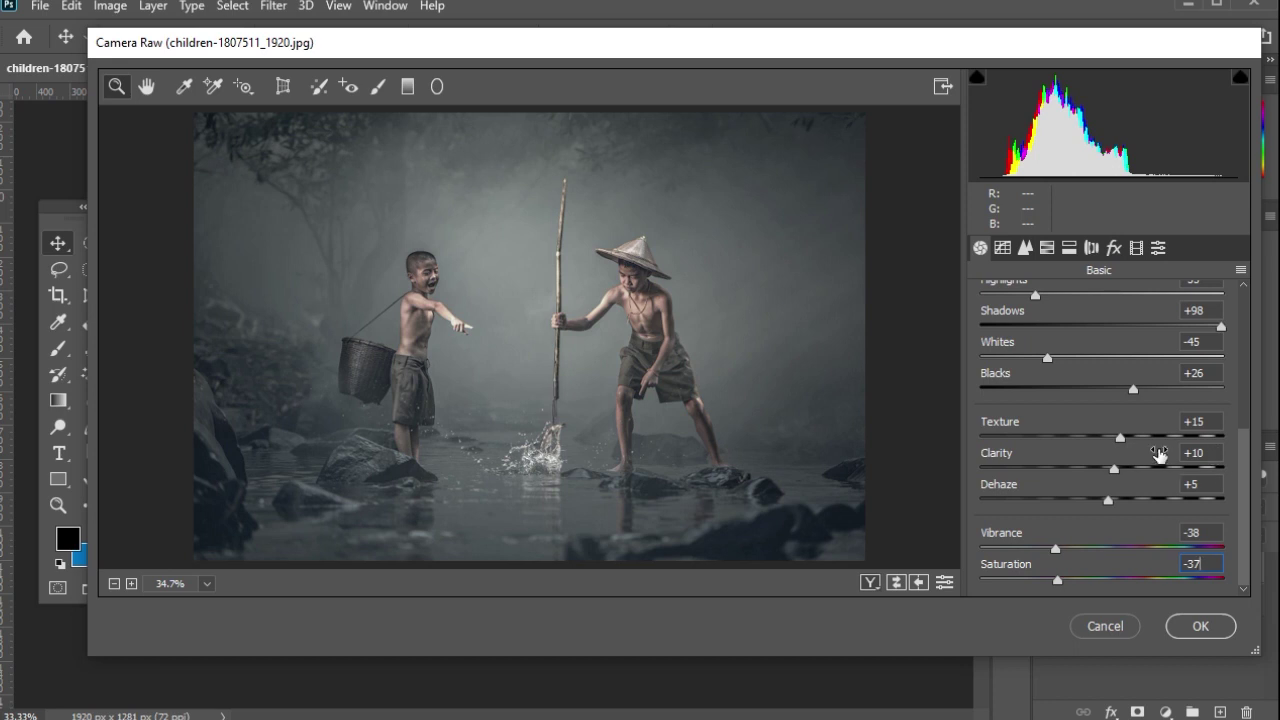
scroll(1159, 453, up, 3)
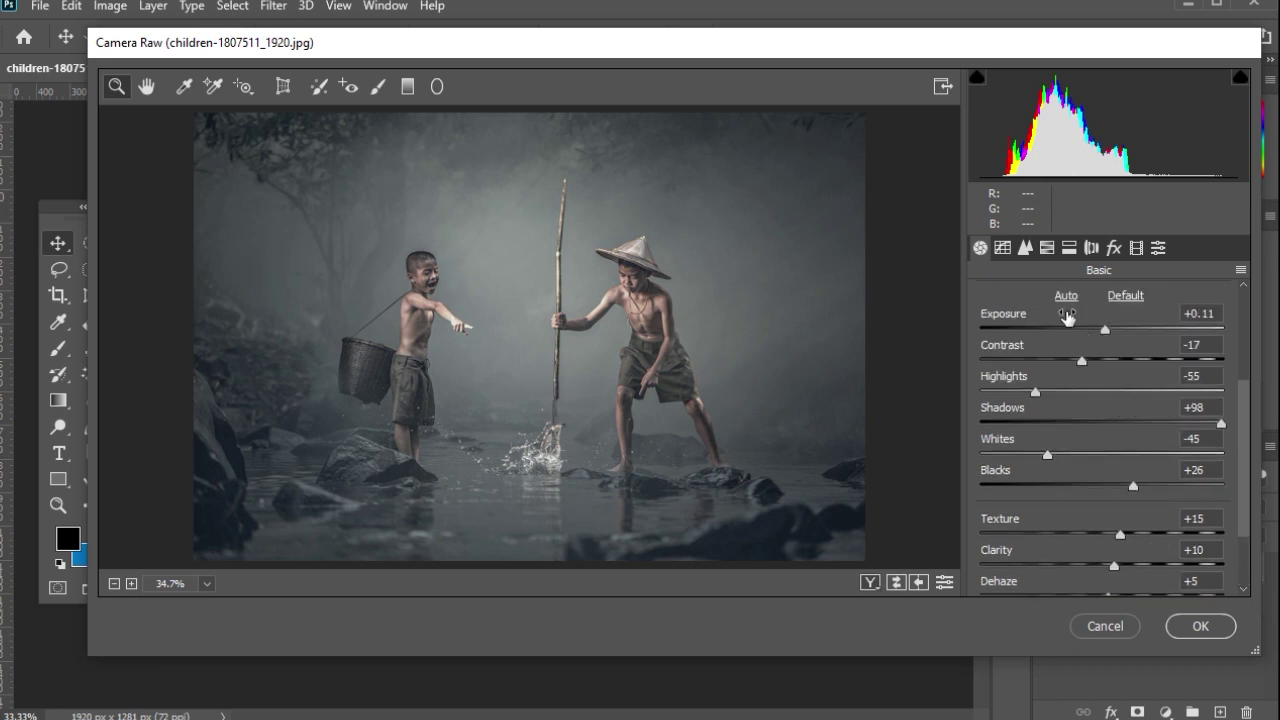
In the Tone Curve panel, lift the black point and add a lower shadow point
click(1003, 248)
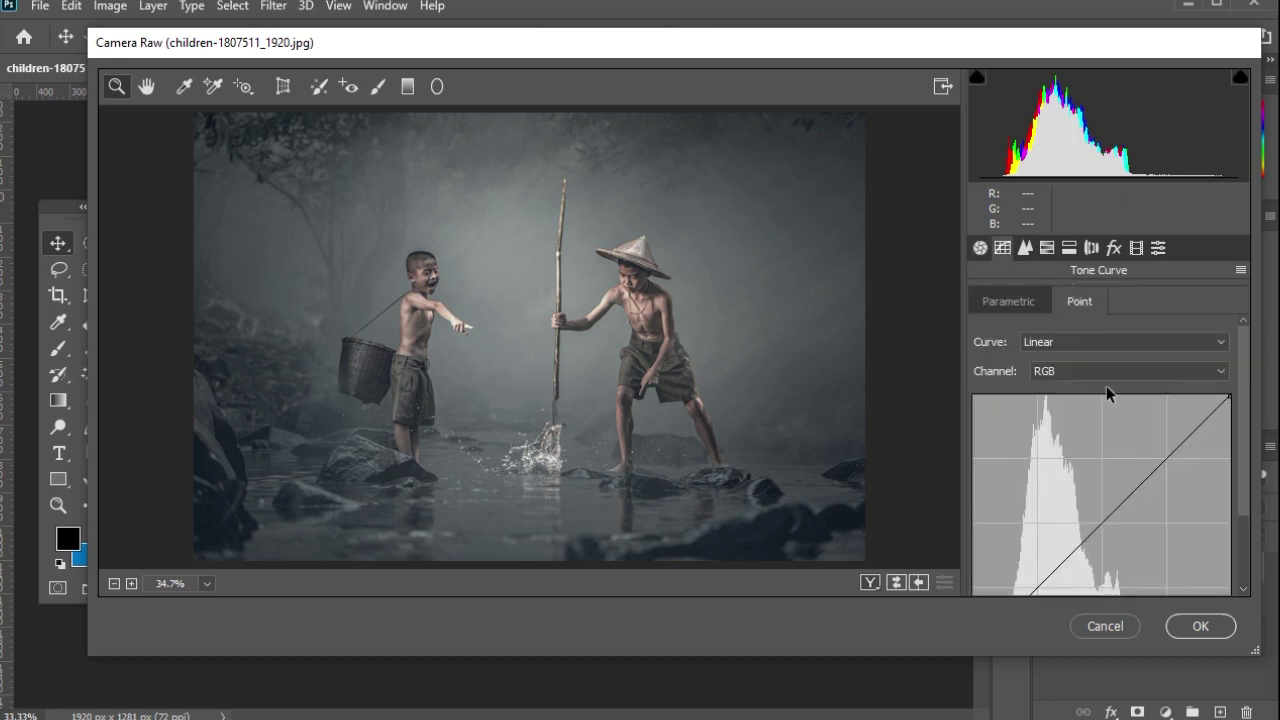
scroll(1106, 385, down, 1)
scroll(1106, 385, down, 1)
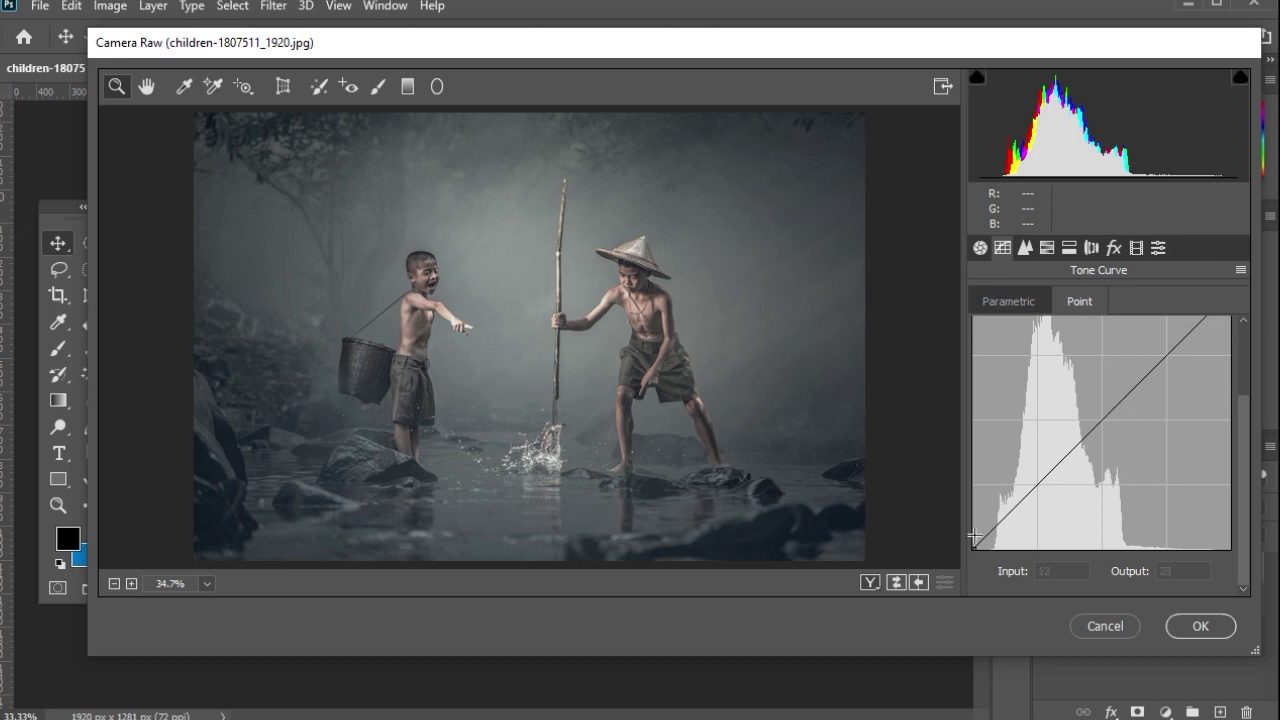
drag(974, 529, 977, 528)
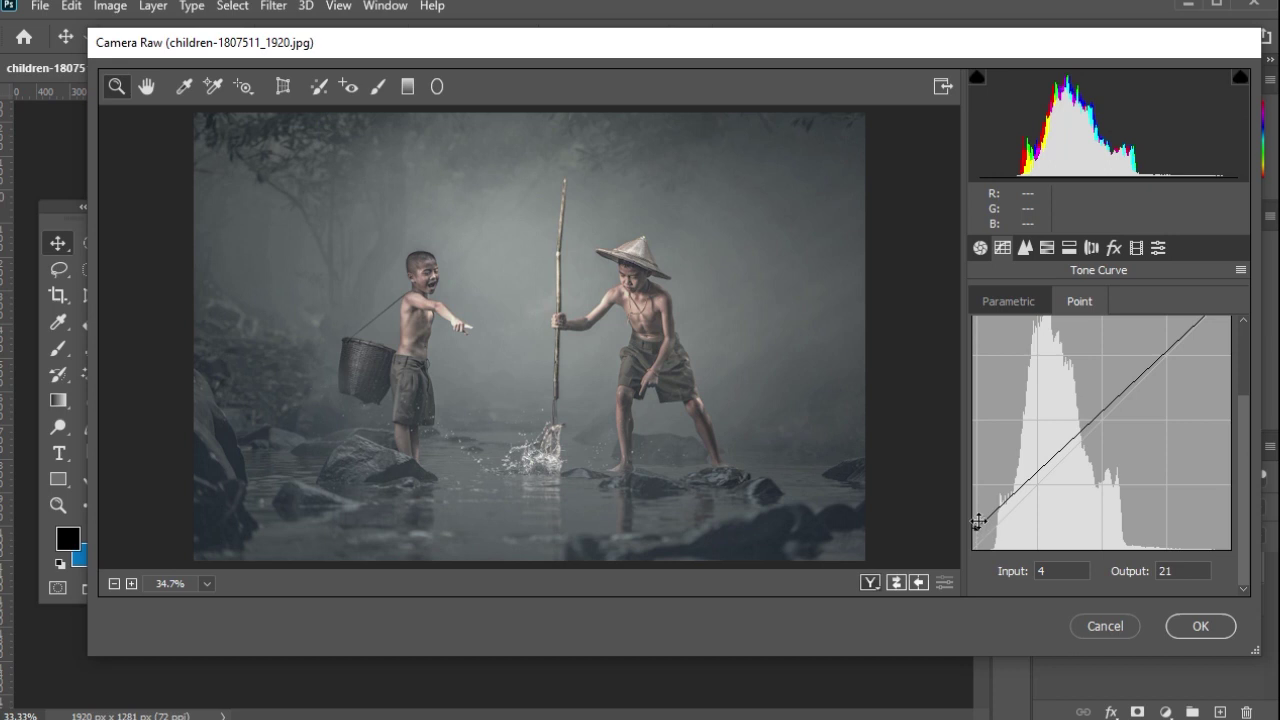
drag(977, 522, 978, 519)
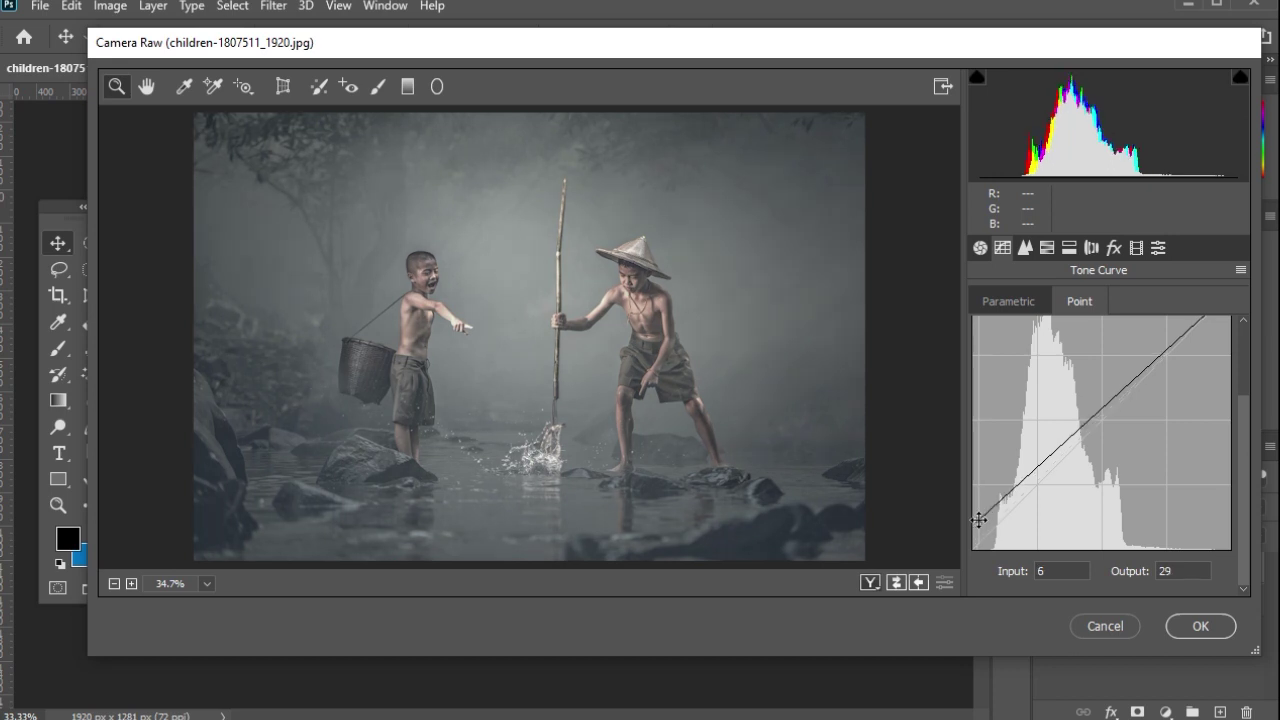
click(1021, 492)
drag(1022, 492, 1027, 490)
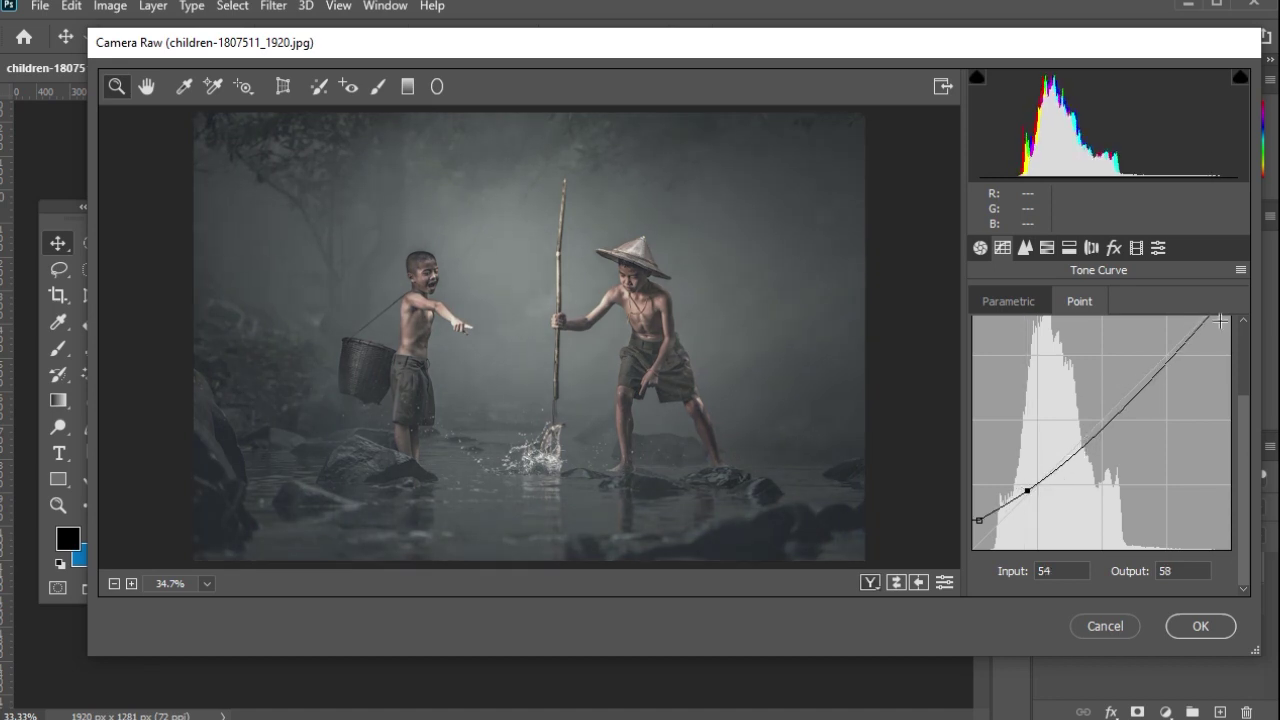
Pull the curve's white point down and add an upper curve point
scroll(1220, 340, up, 1)
scroll(1221, 361, up, 2)
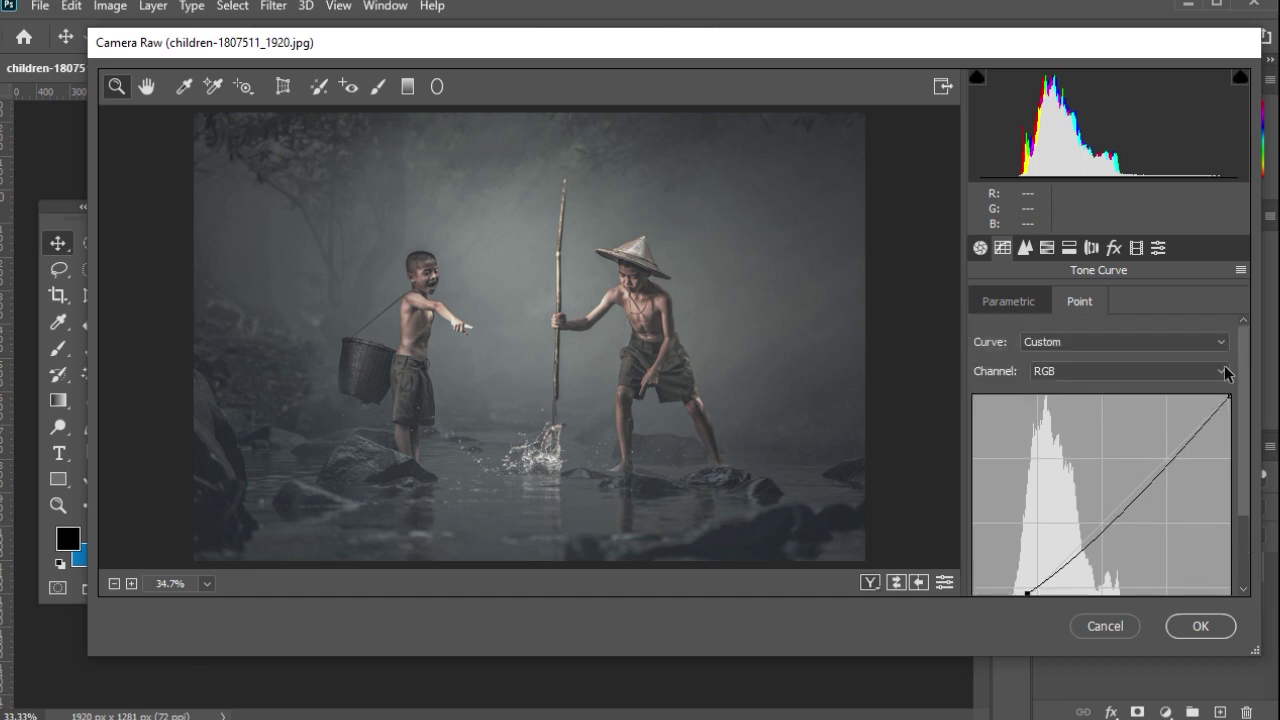
drag(1229, 399, 1229, 412)
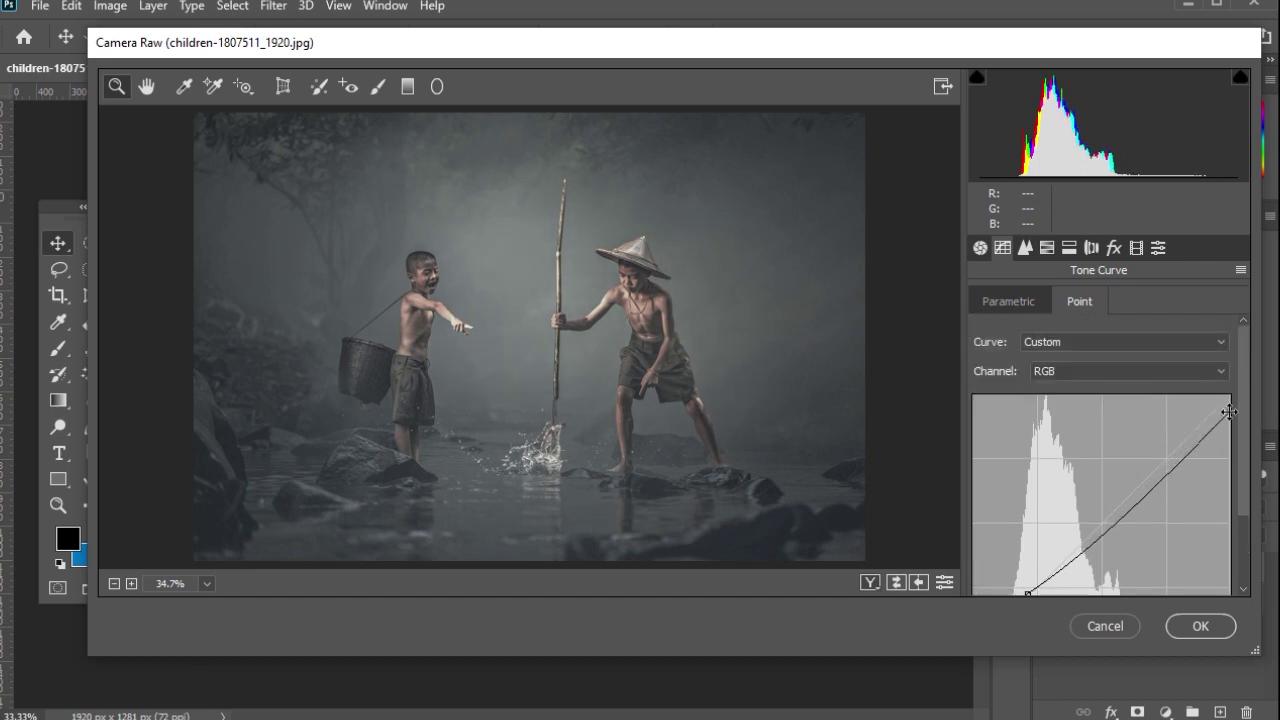
click(1166, 469)
drag(1169, 467, 1169, 462)
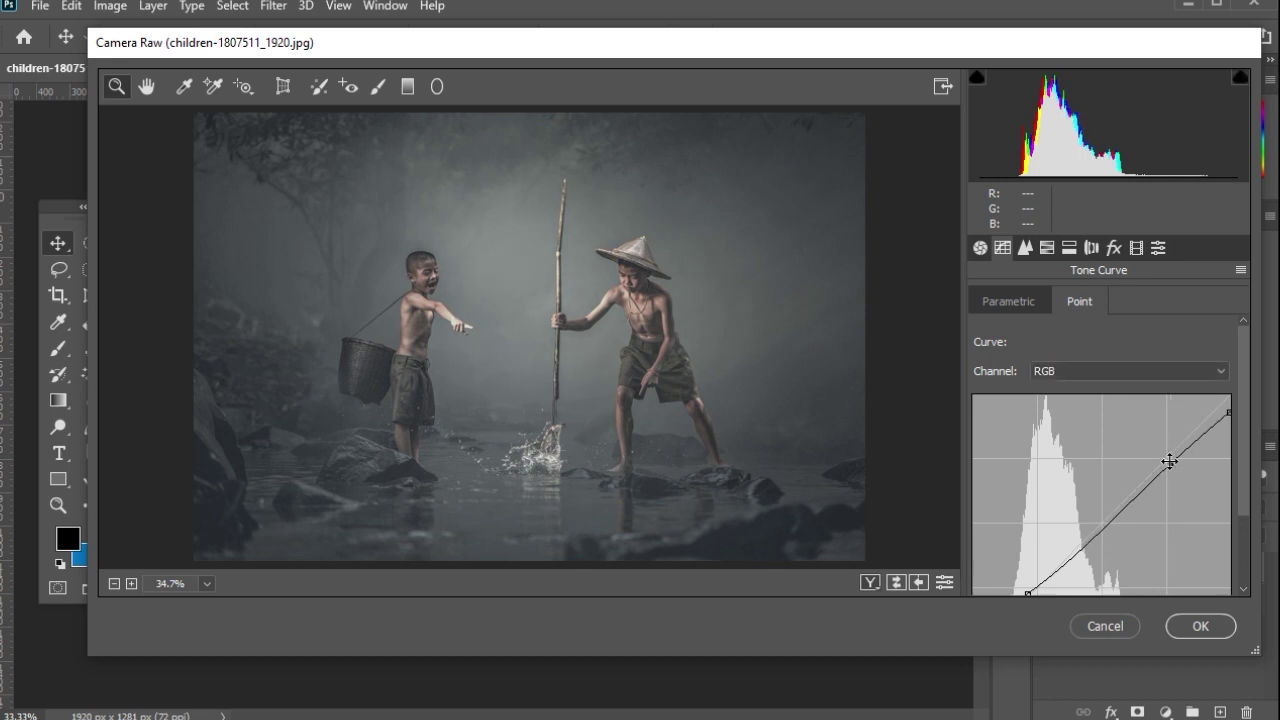
Deepen the shadow point, nudge the white point, and add another upper point
scroll(1098, 497, down, 3)
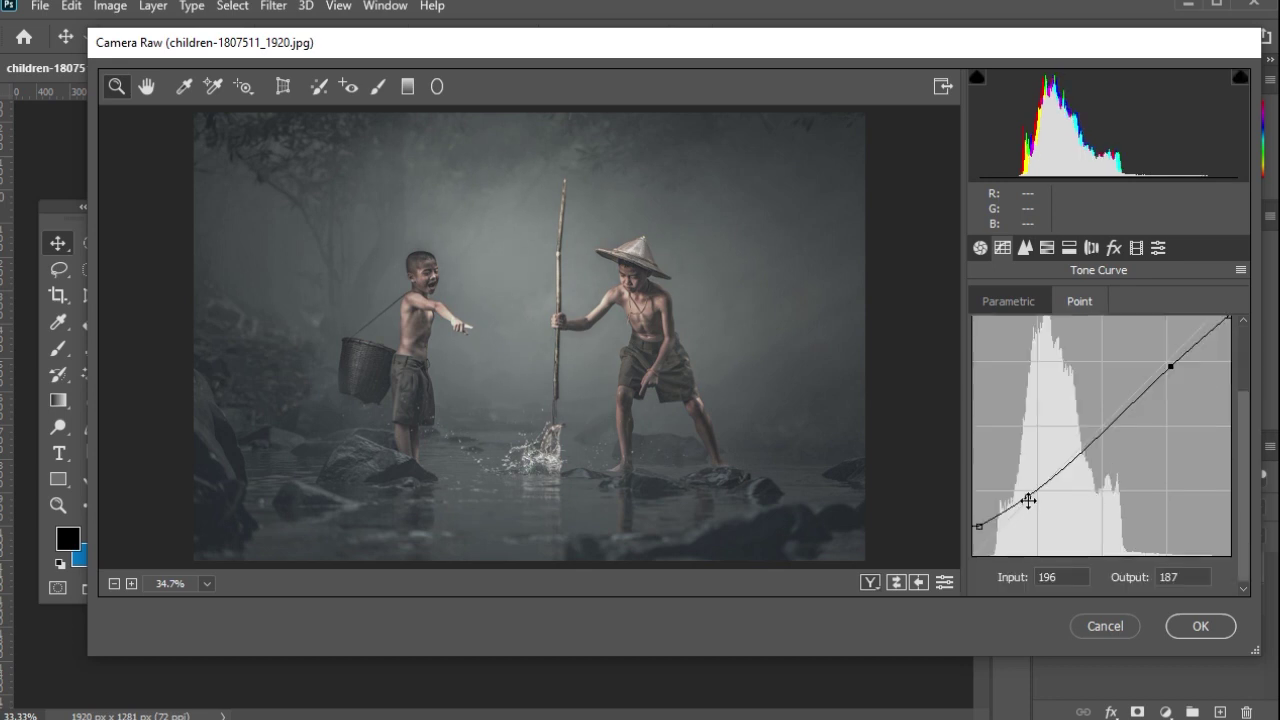
drag(1028, 497, 980, 536)
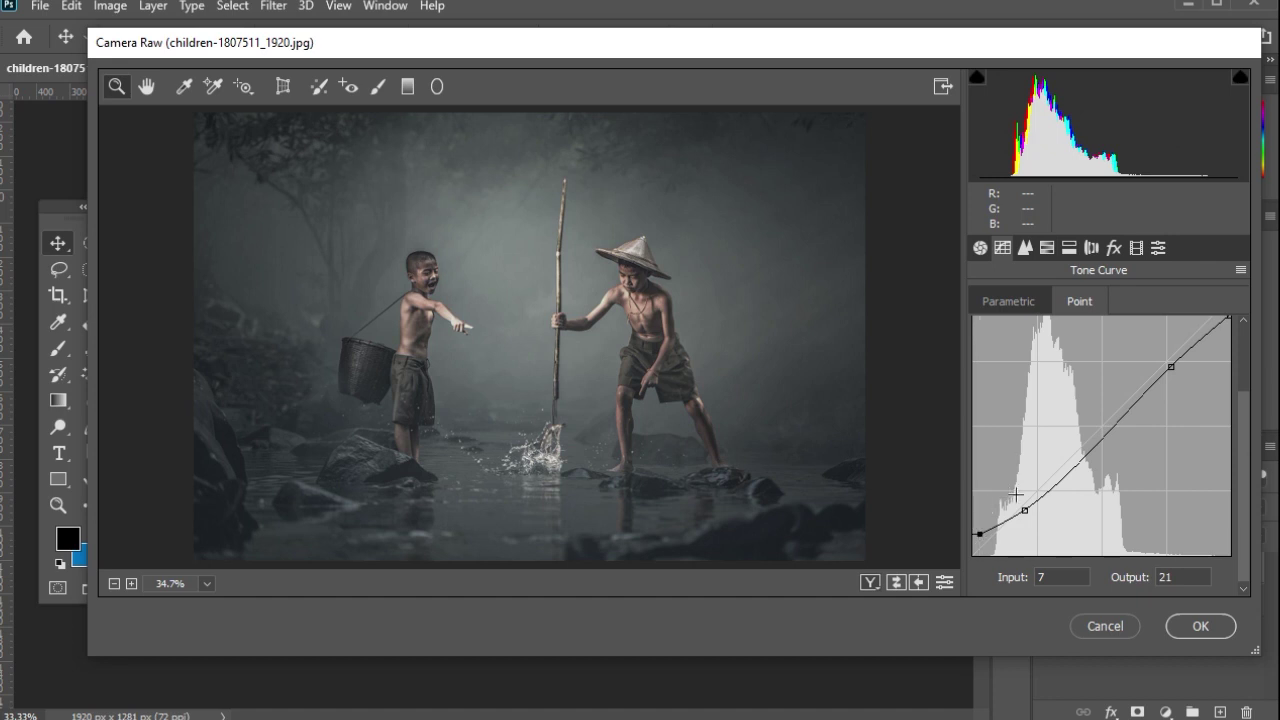
scroll(1016, 495, down, 1)
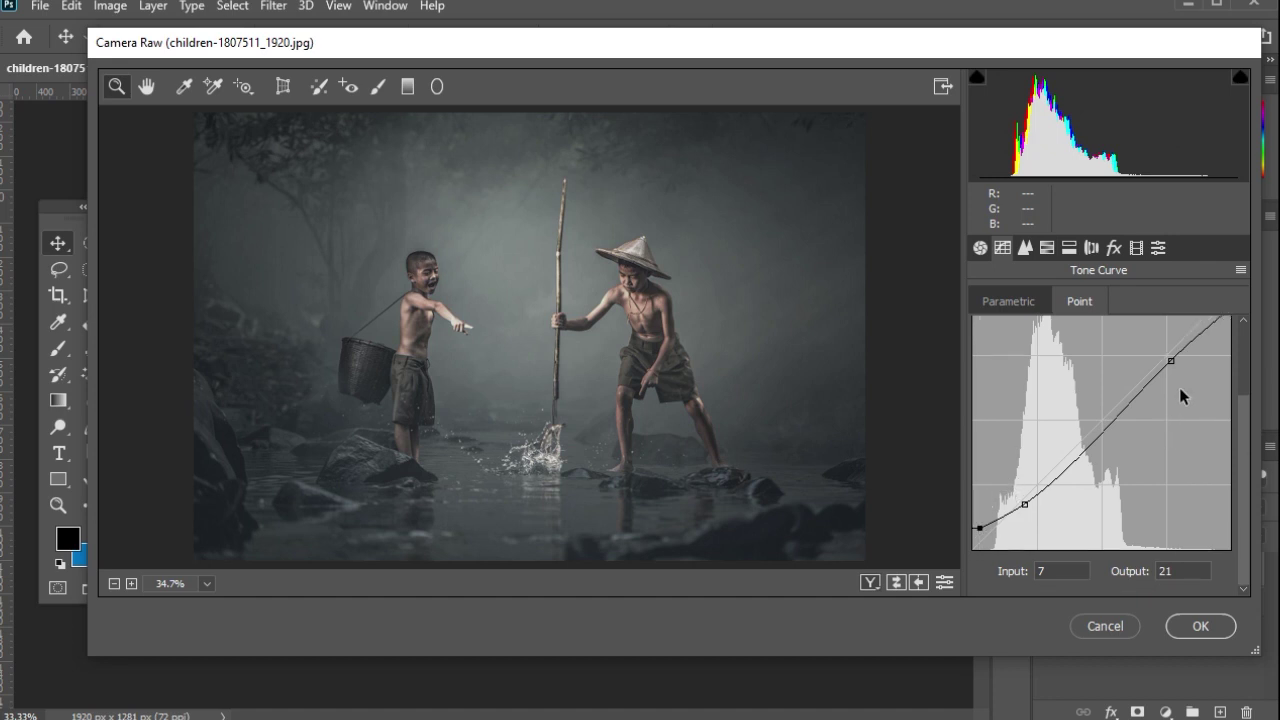
scroll(1222, 371, up, 2)
scroll(1225, 400, up, 1)
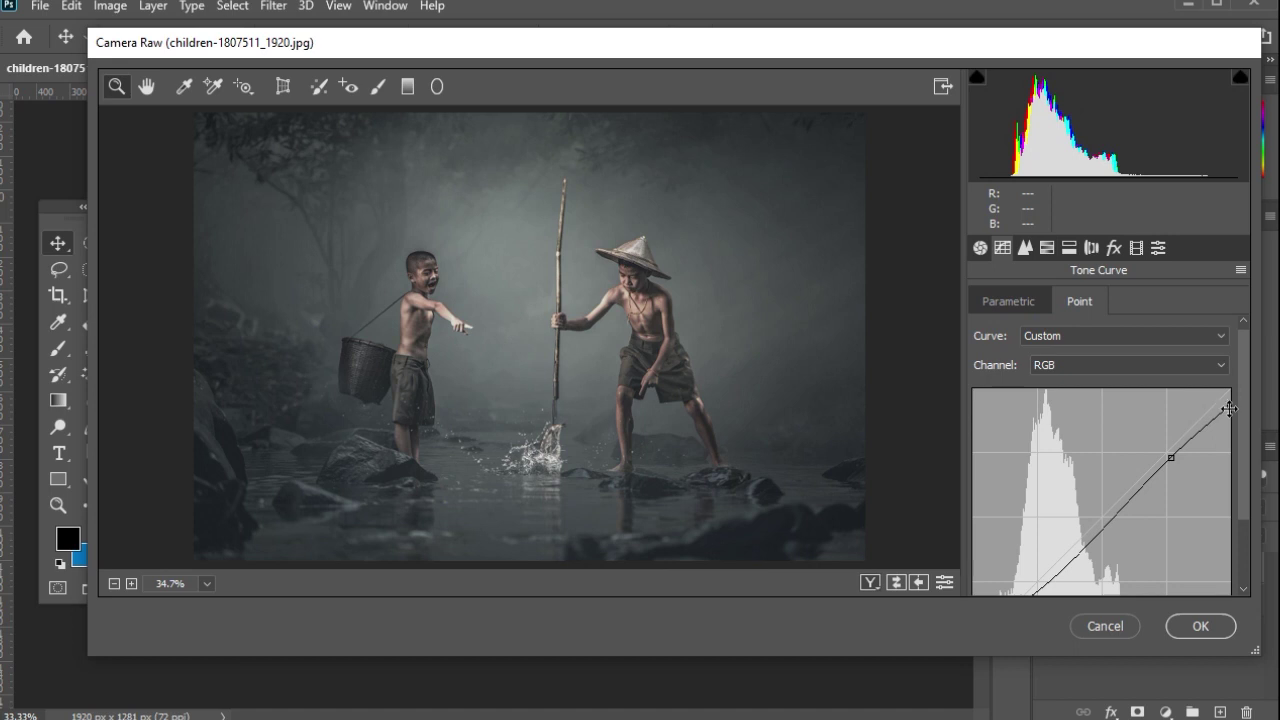
drag(1228, 412, 1231, 416)
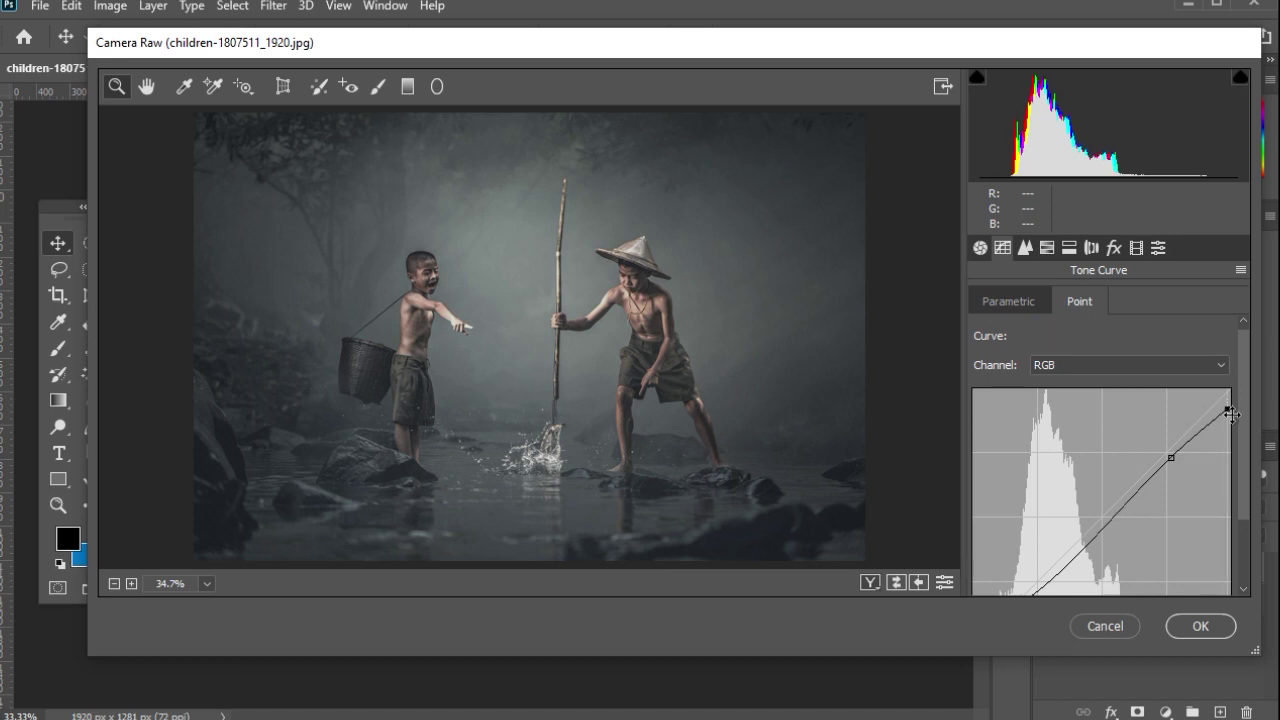
click(1172, 459)
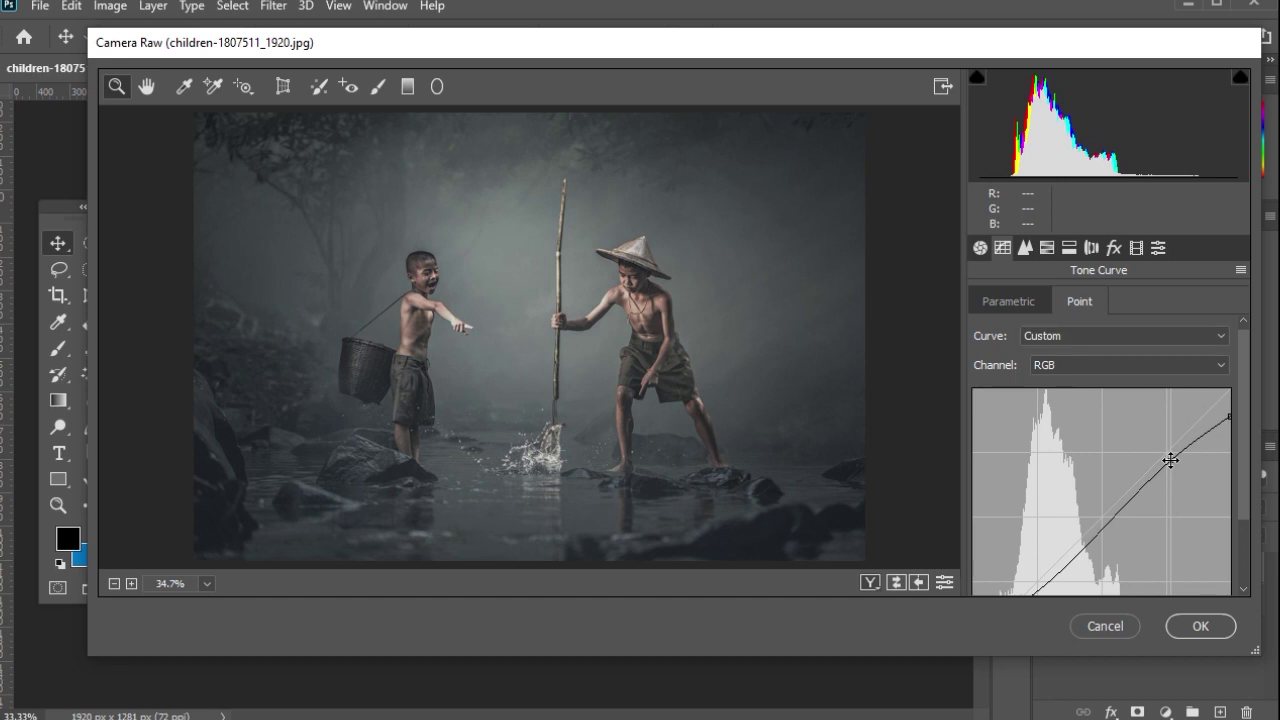
click(1047, 248)
Set HSL Hue Reds to +10 and Oranges to -13
click(1004, 303)
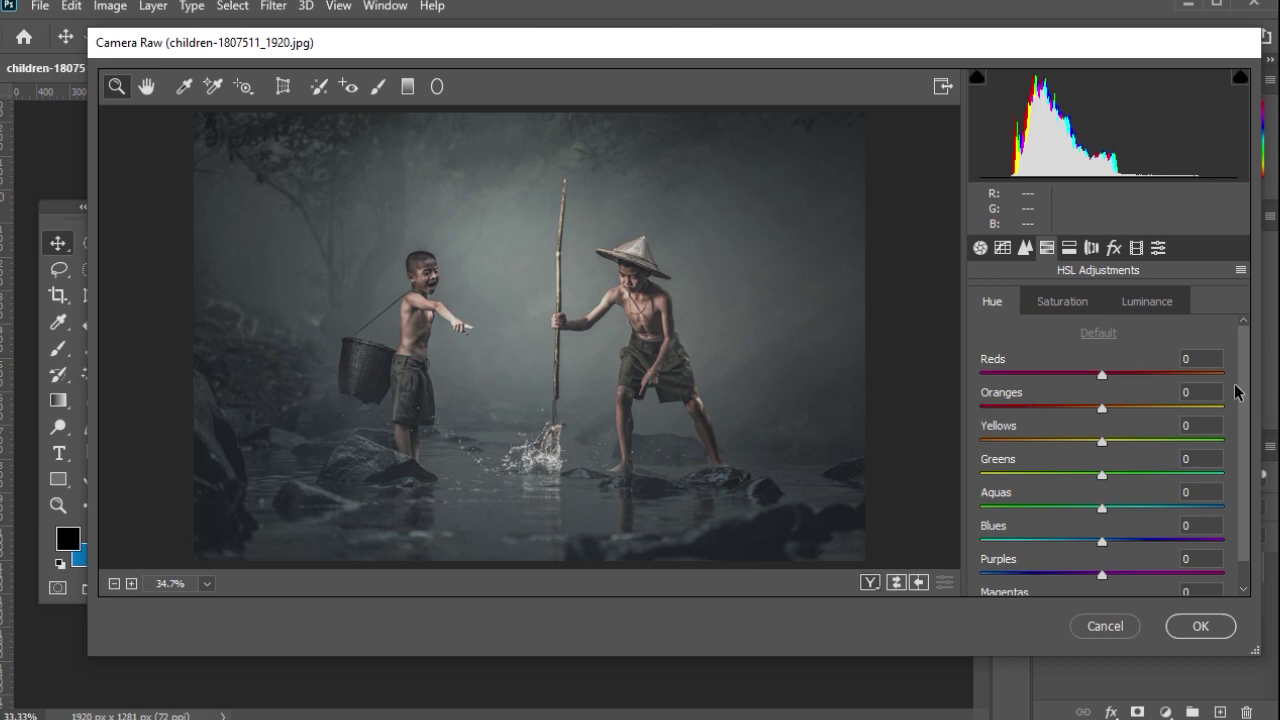
click(1208, 360)
text(10)
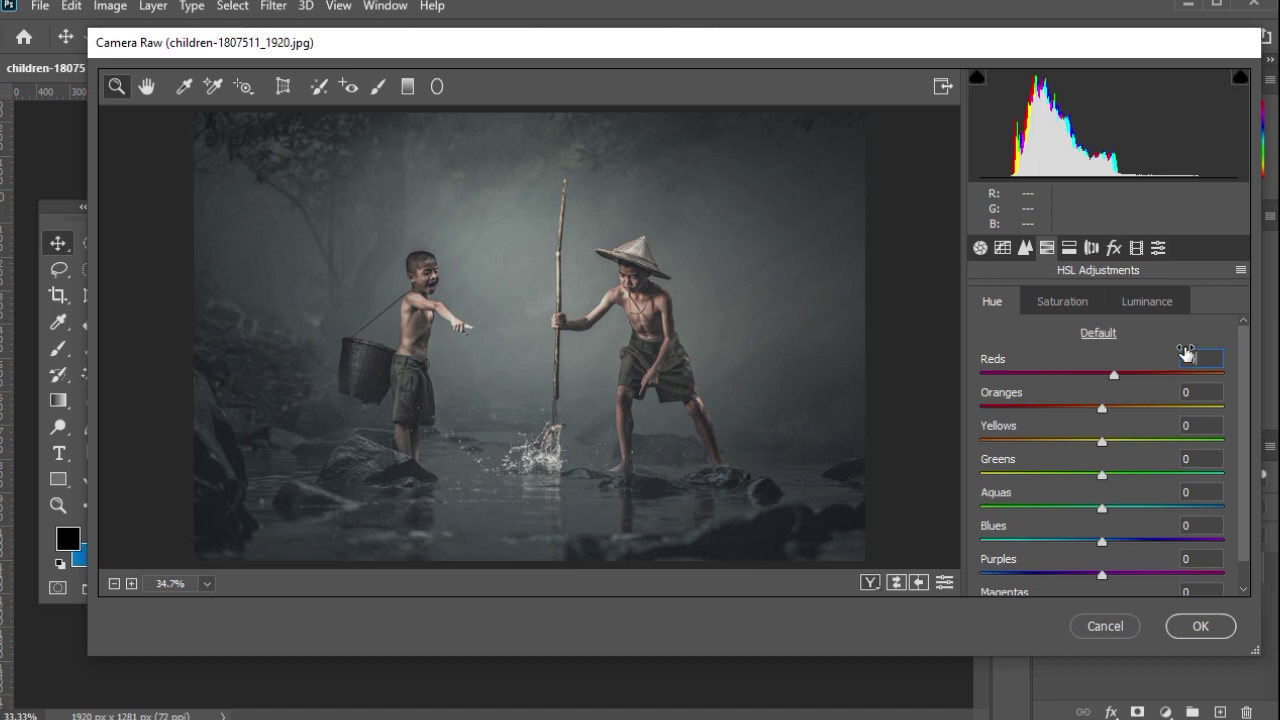
click(1080, 311)
text(-8)
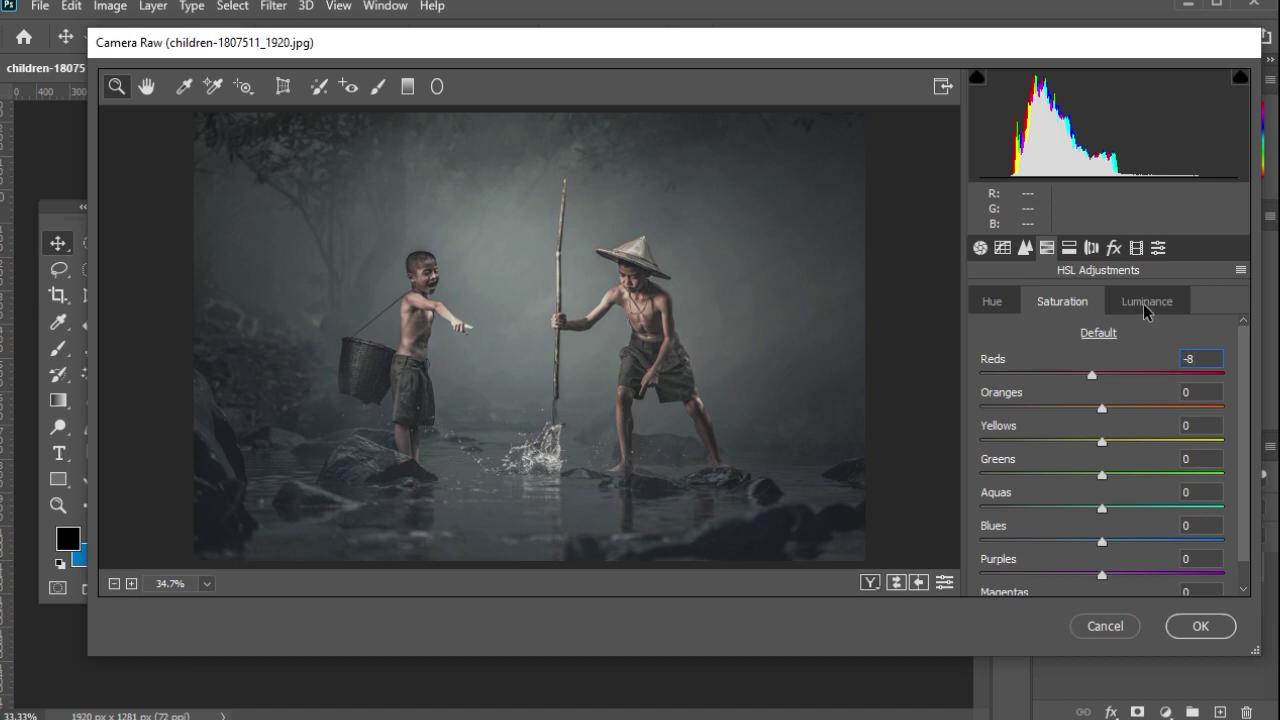
click(1146, 302)
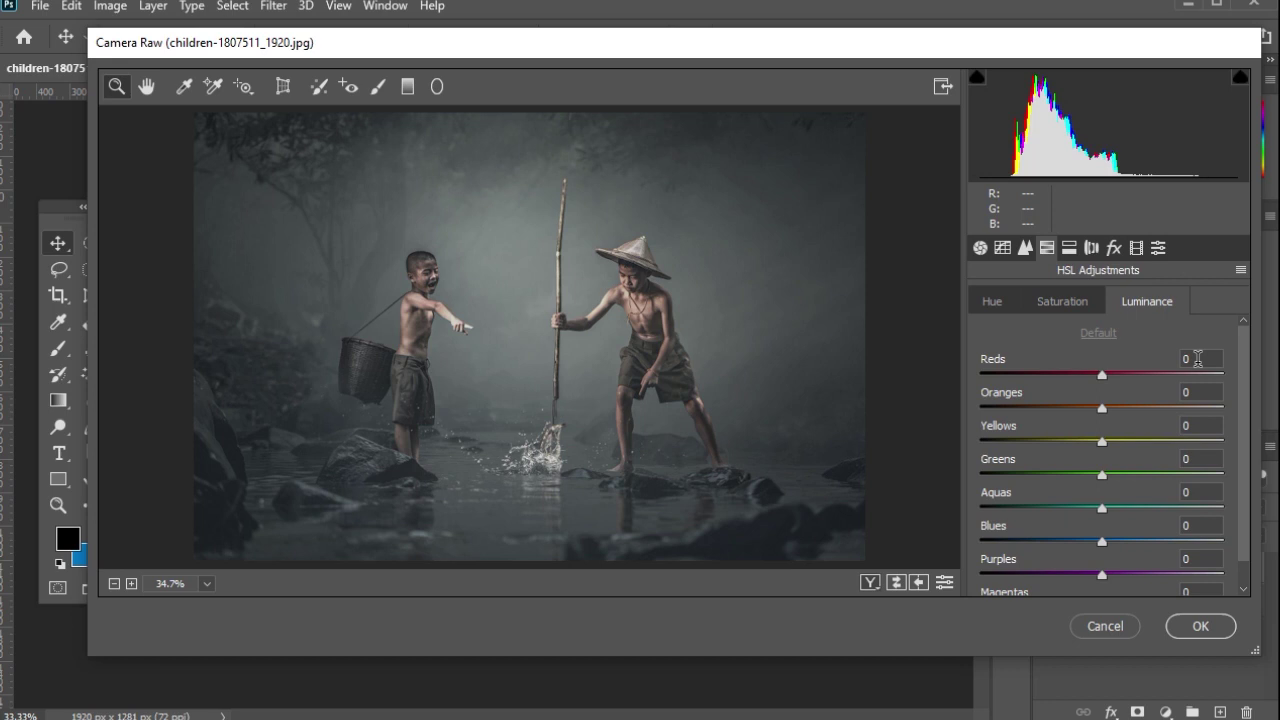
click(995, 303)
click(1186, 392)
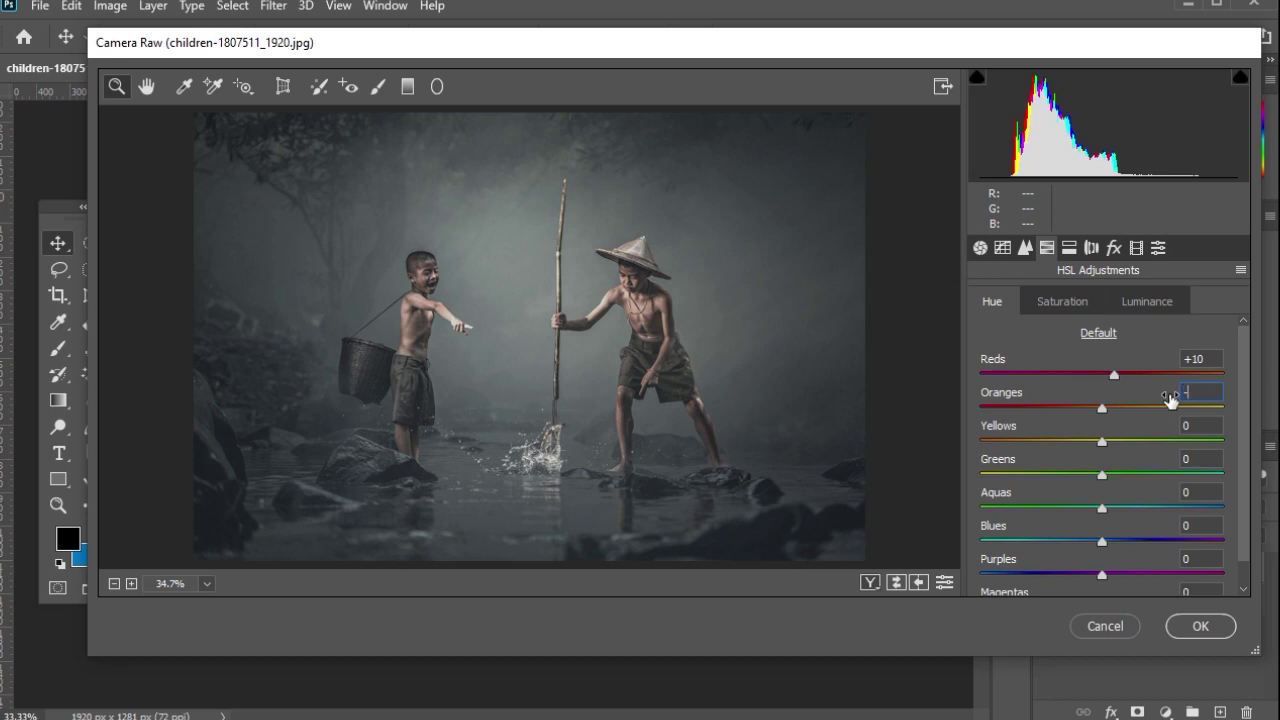
text(13)
Set HSL Saturation Oranges to -8 and Luminance Oranges to +13
click(1078, 303)
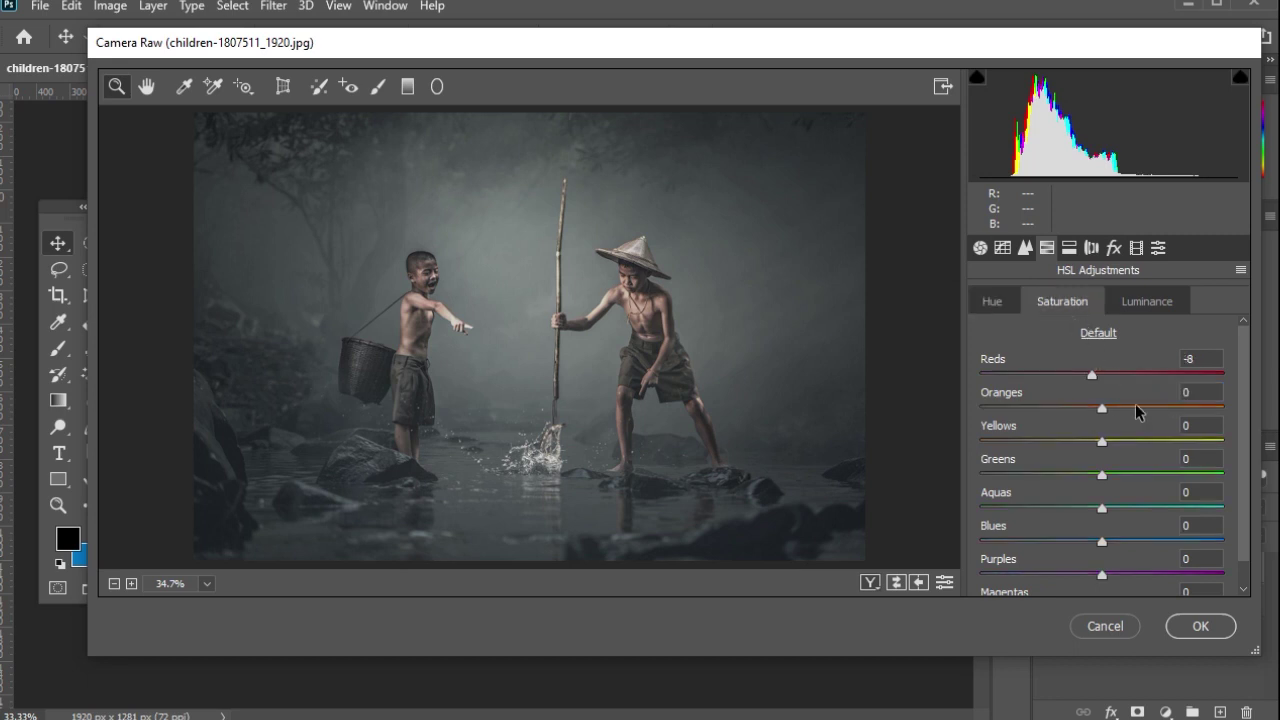
click(1199, 393)
text(8)
click(1128, 301)
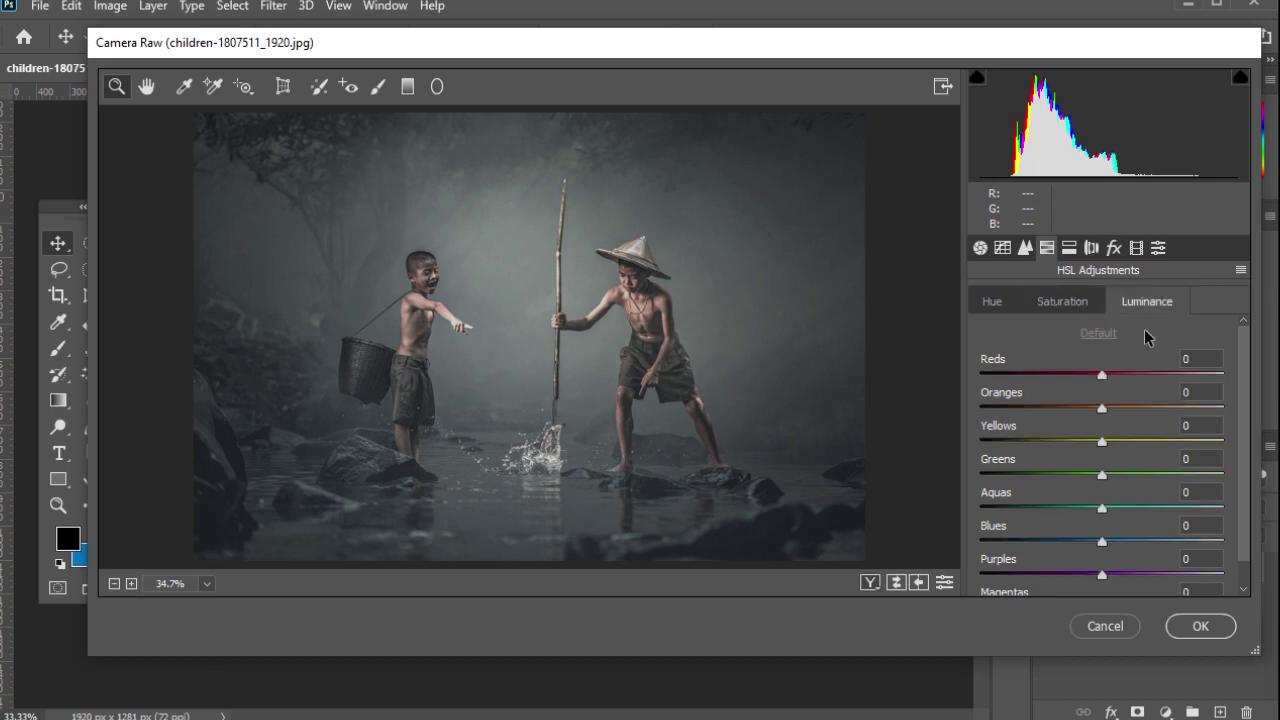
click(1200, 392)
text(13)
key(Return)
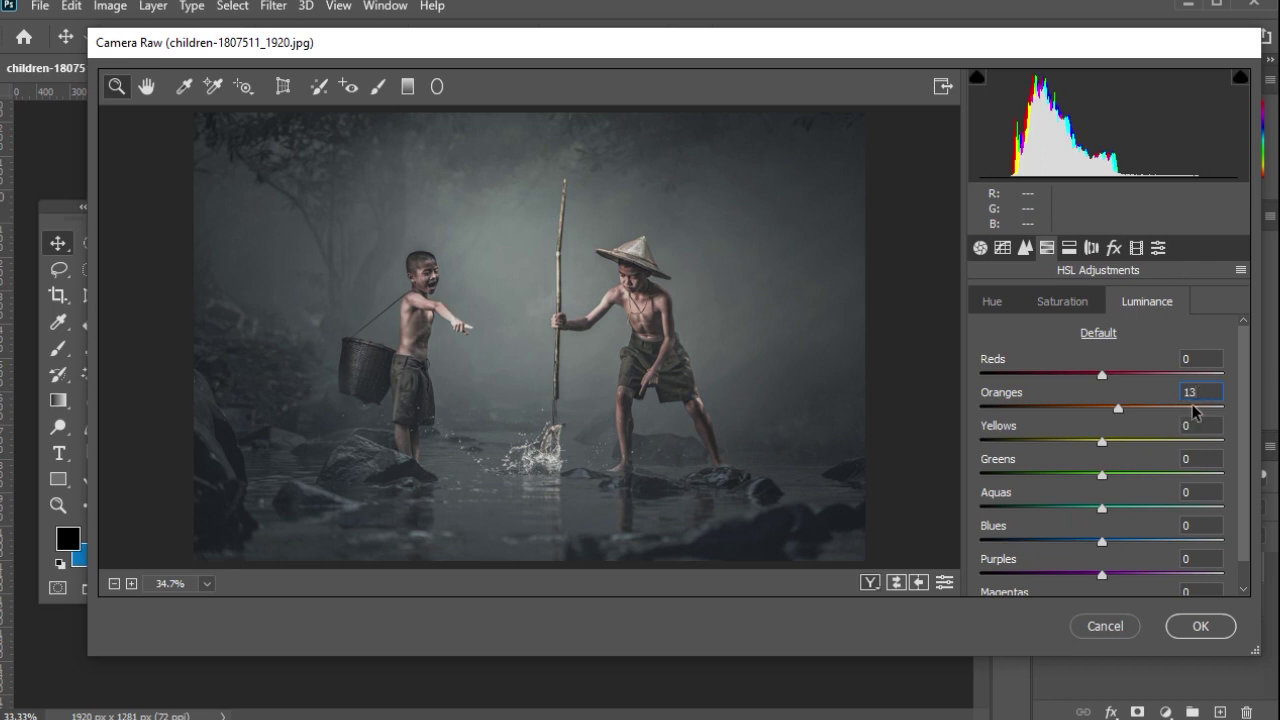
Lower HSL Saturation Yellows to -25
click(998, 302)
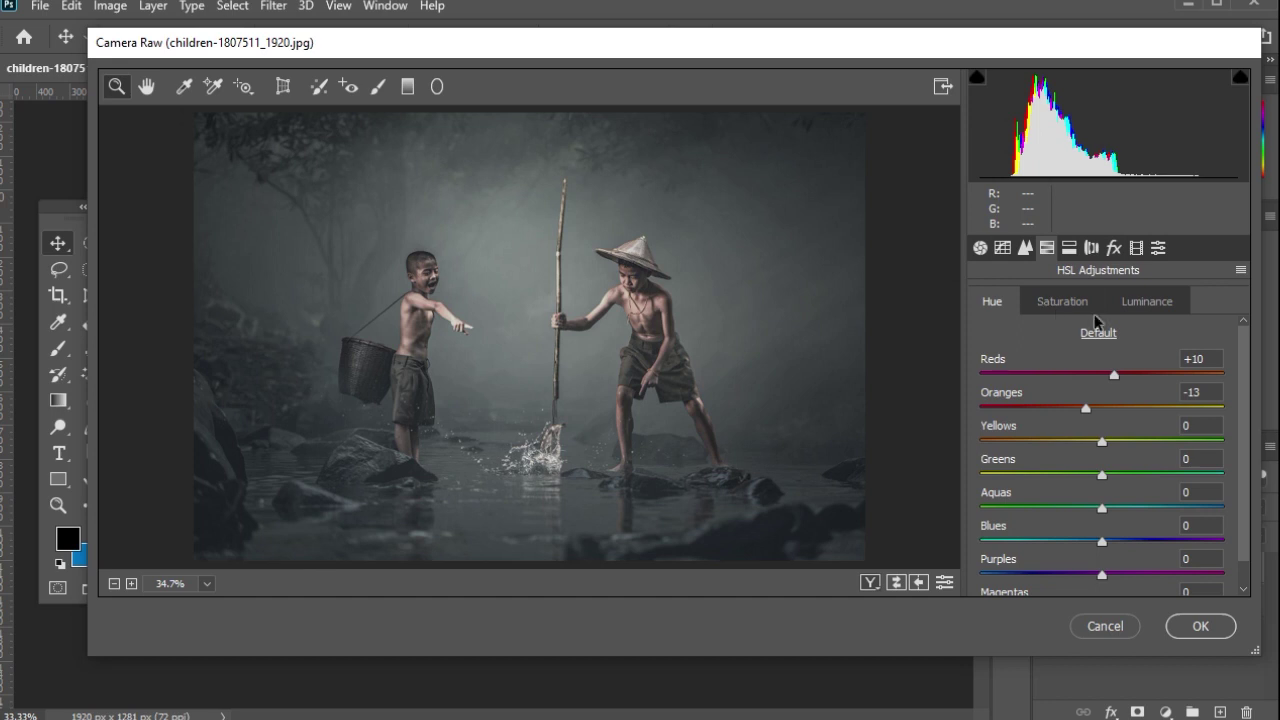
click(1062, 302)
click(1184, 425)
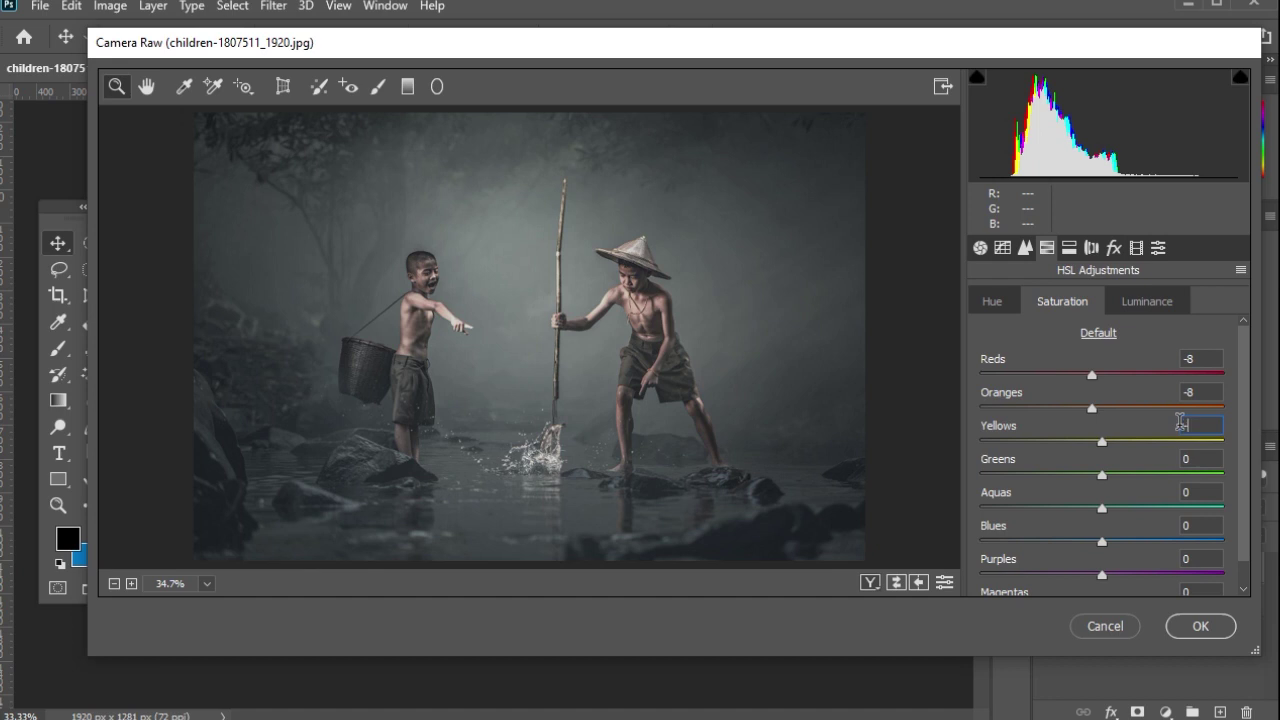
text(-25)
Set HSL Luminance Yellows to +6 and Hue Greens to +9
click(1158, 302)
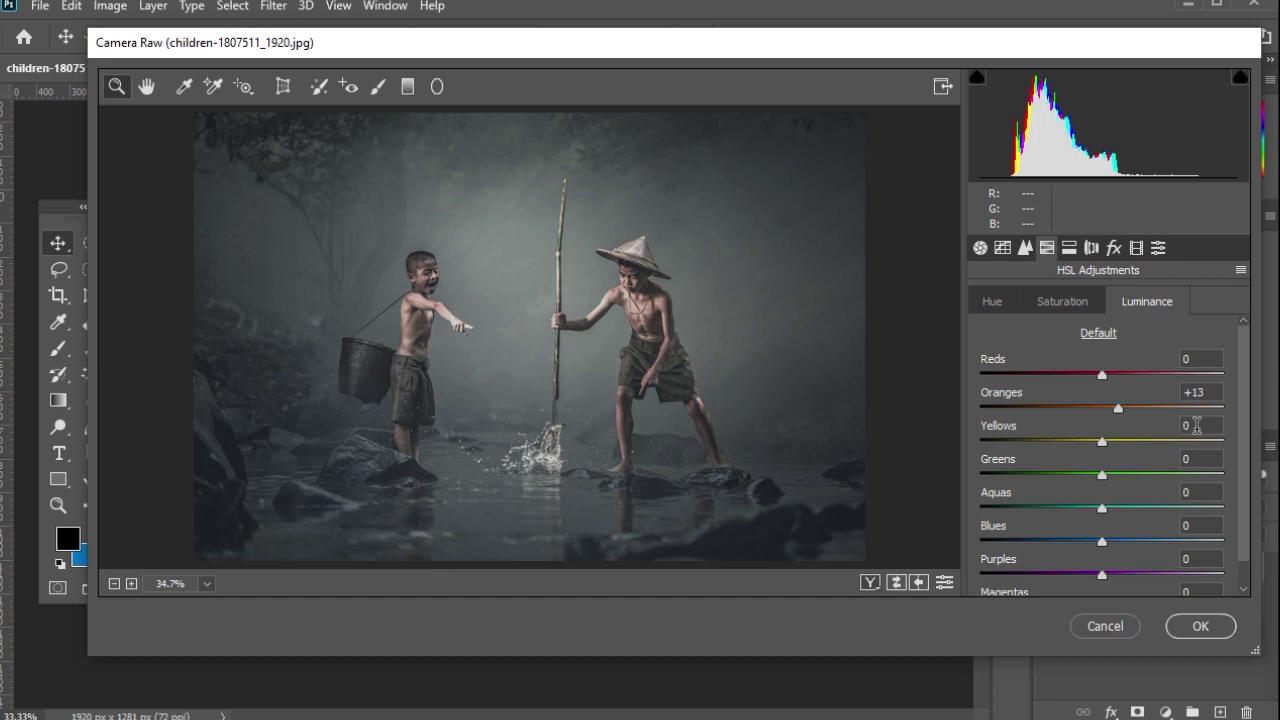
click(1182, 426)
text(6)
click(1000, 303)
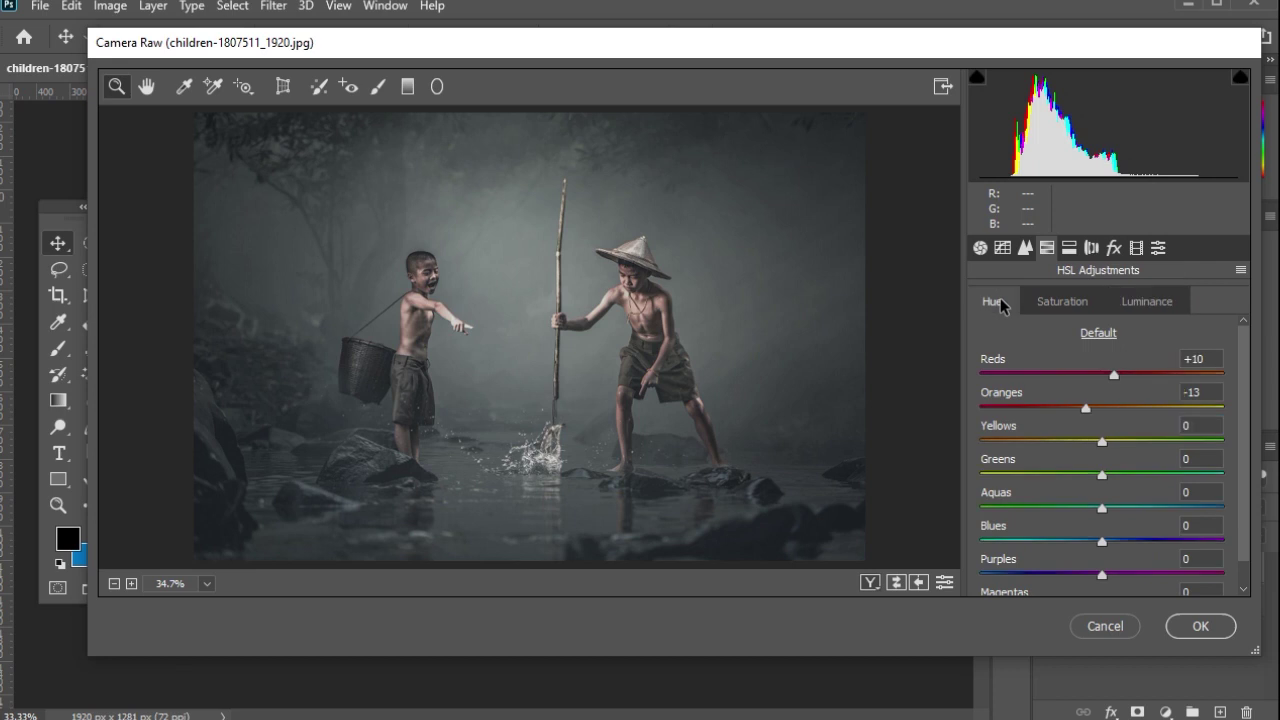
click(1190, 458)
text(9)
Desaturate the greens to -71 in HSL Saturation, fixing the mistyped +71
click(1063, 301)
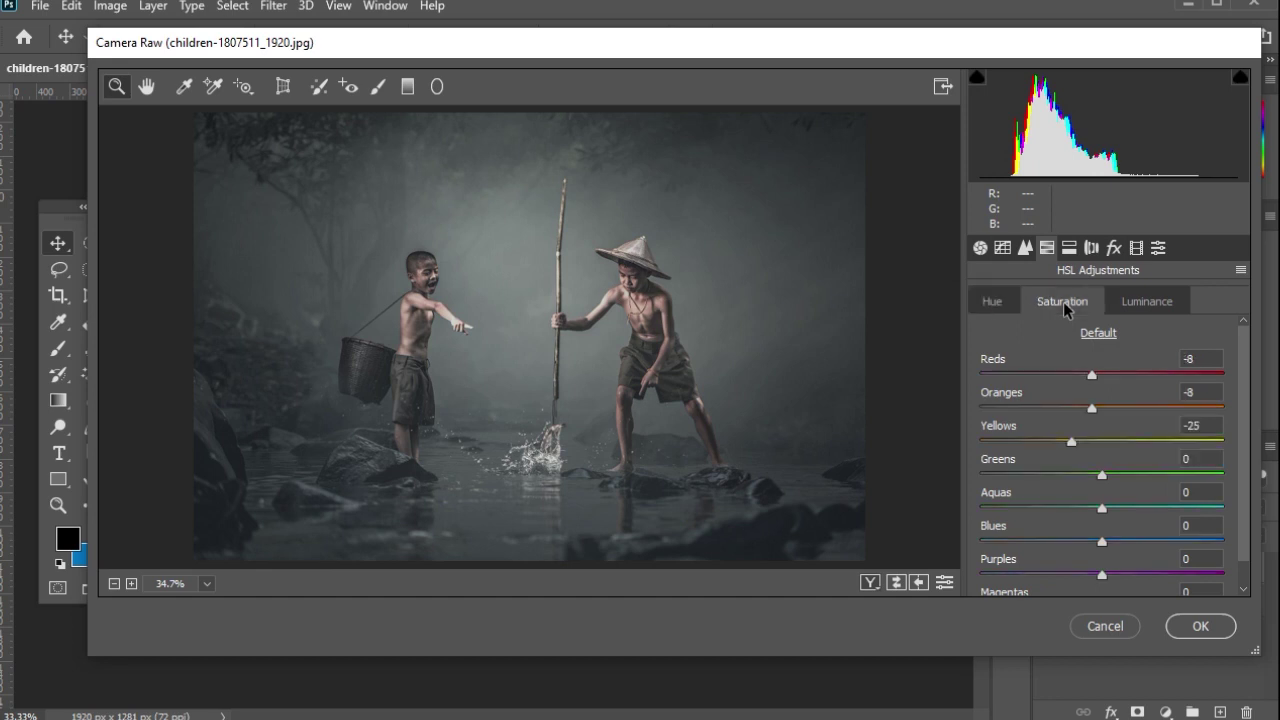
click(1212, 458)
text(+)
text(7)
text(1)
click(1189, 458)
key(BackSpace)
text(-)
click(1147, 301)
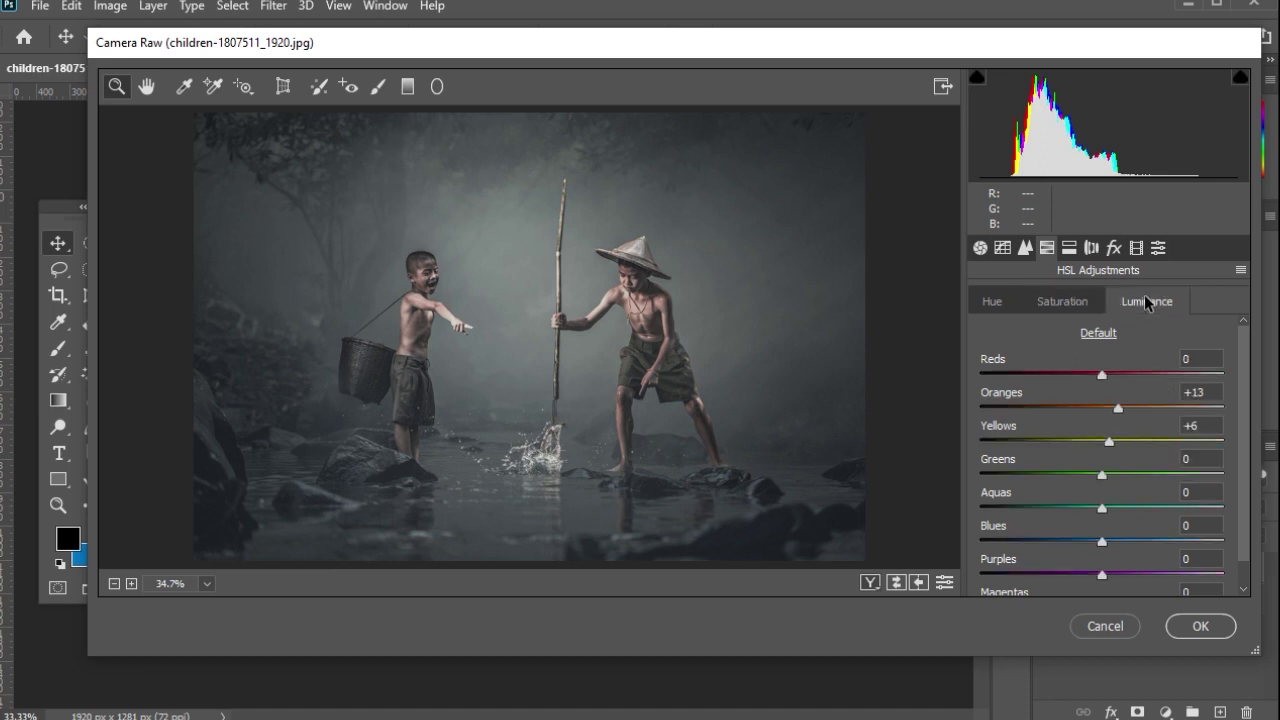
Desaturate the Aquas to -36 in the HSL Saturation settings
click(993, 302)
click(1062, 301)
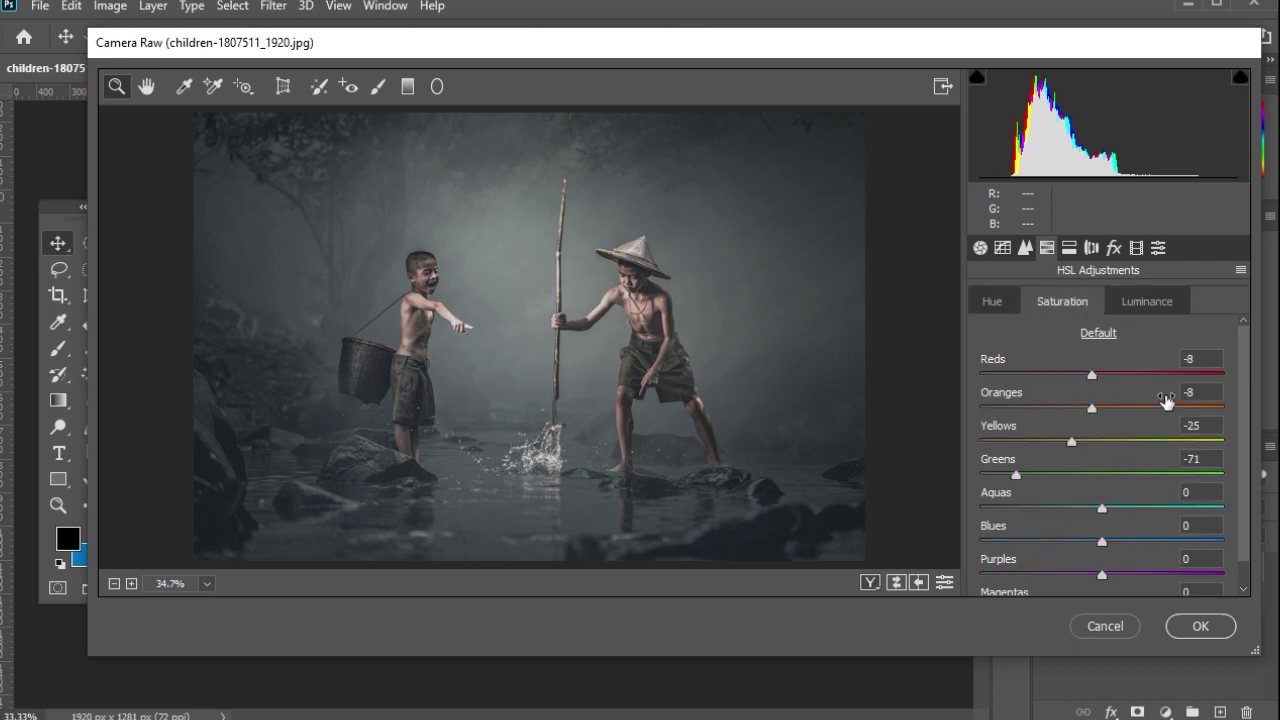
click(1204, 492)
text(36)
Shift the Blues hue to -4 and lower Blues saturation to -18
click(987, 307)
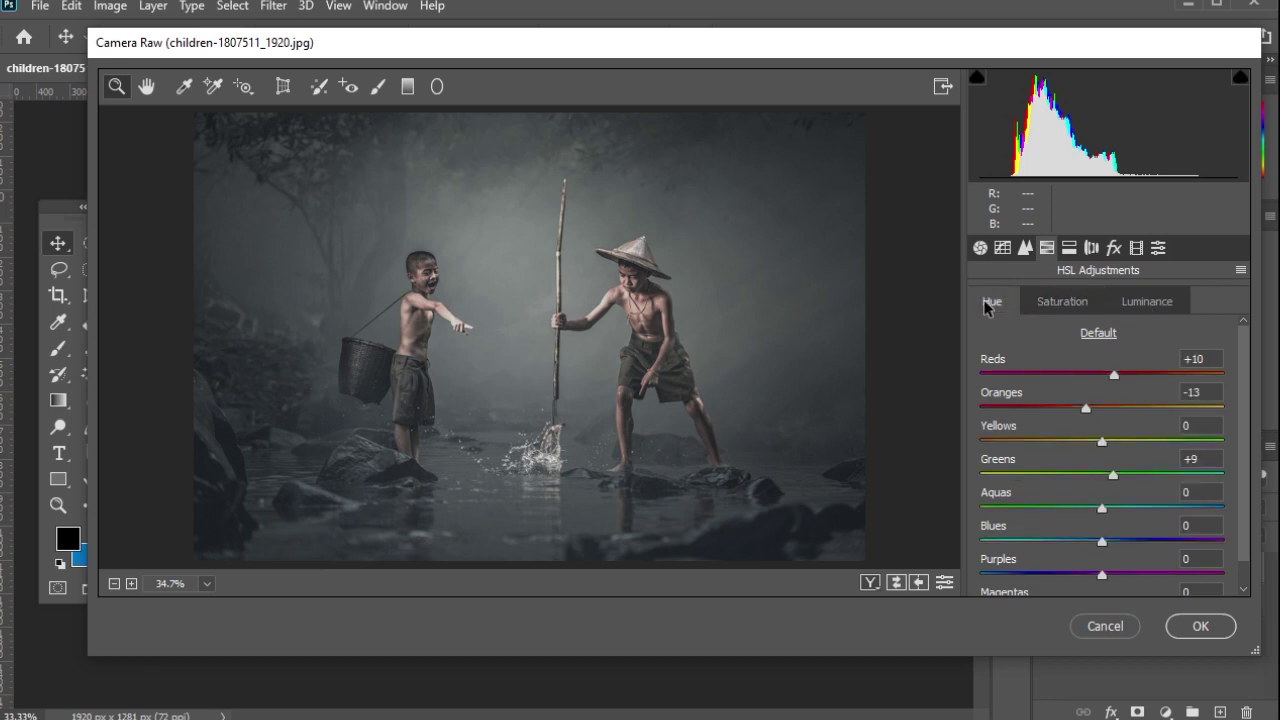
click(1204, 524)
text(-4)
click(1060, 300)
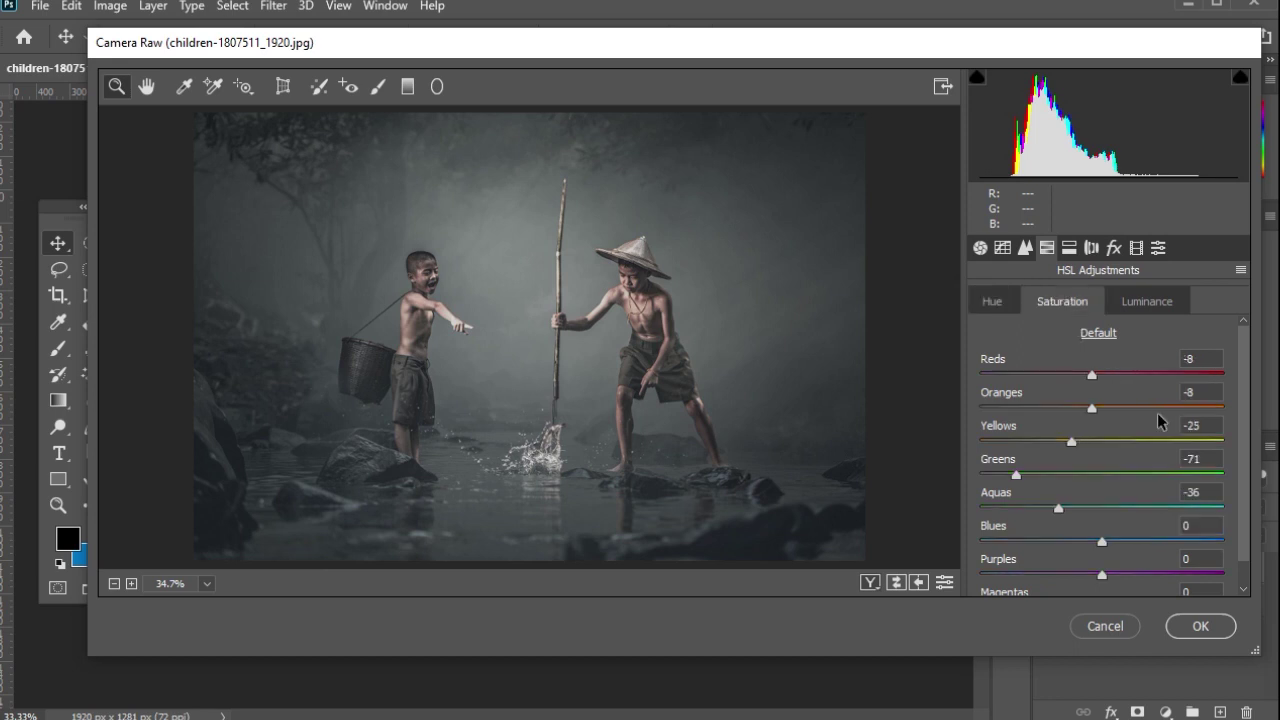
click(1207, 525)
text(-18)
key(Return)
click(1145, 305)
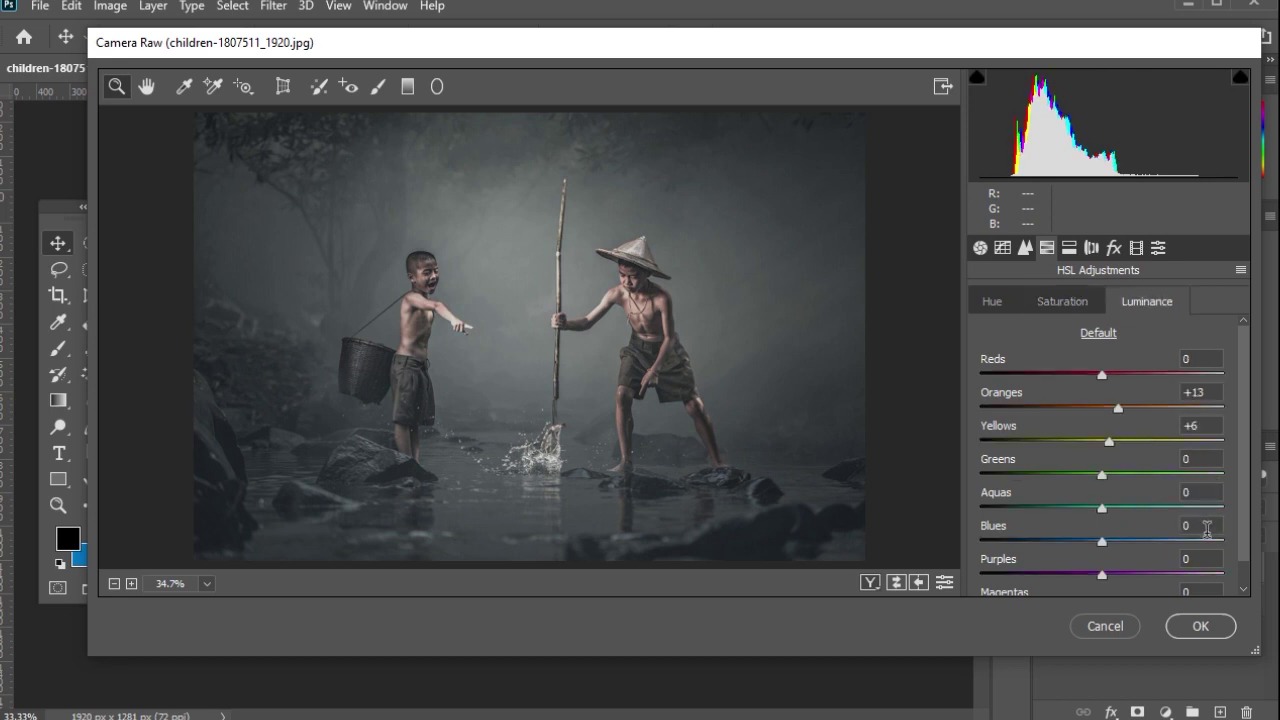
Darken the Blues luminance to -14
click(1205, 492)
click(1078, 304)
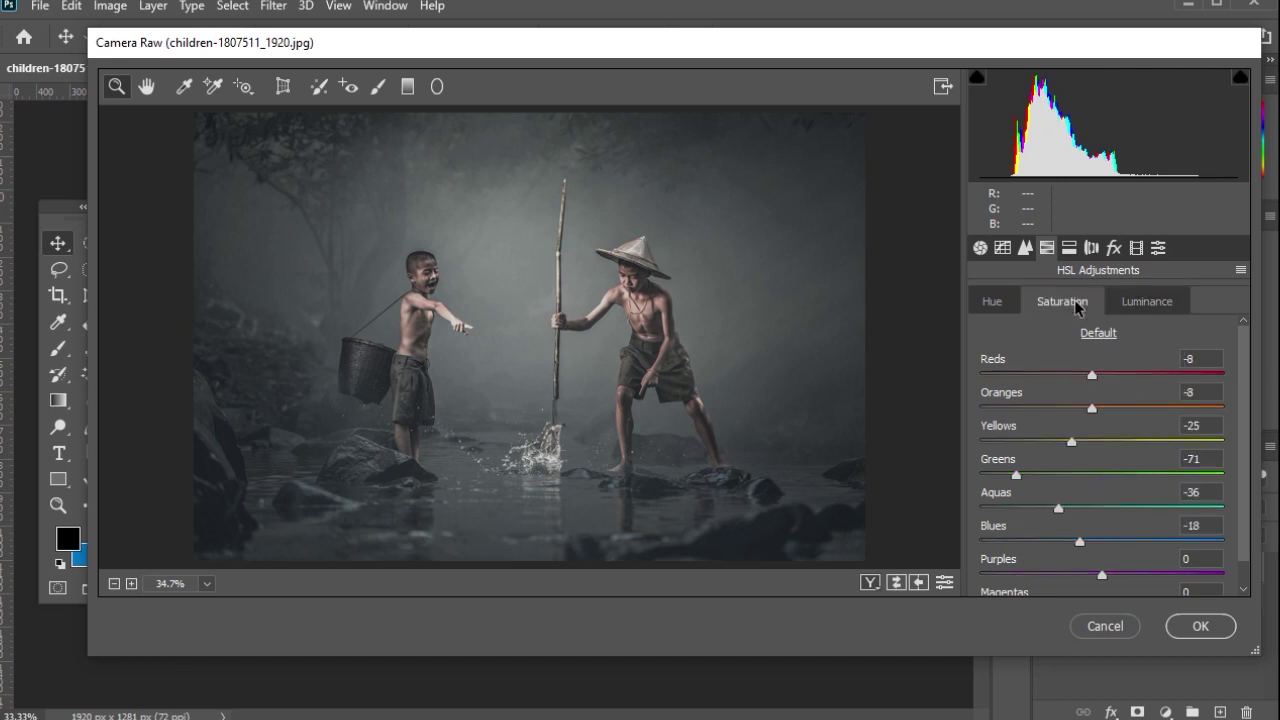
click(1163, 305)
click(1198, 524)
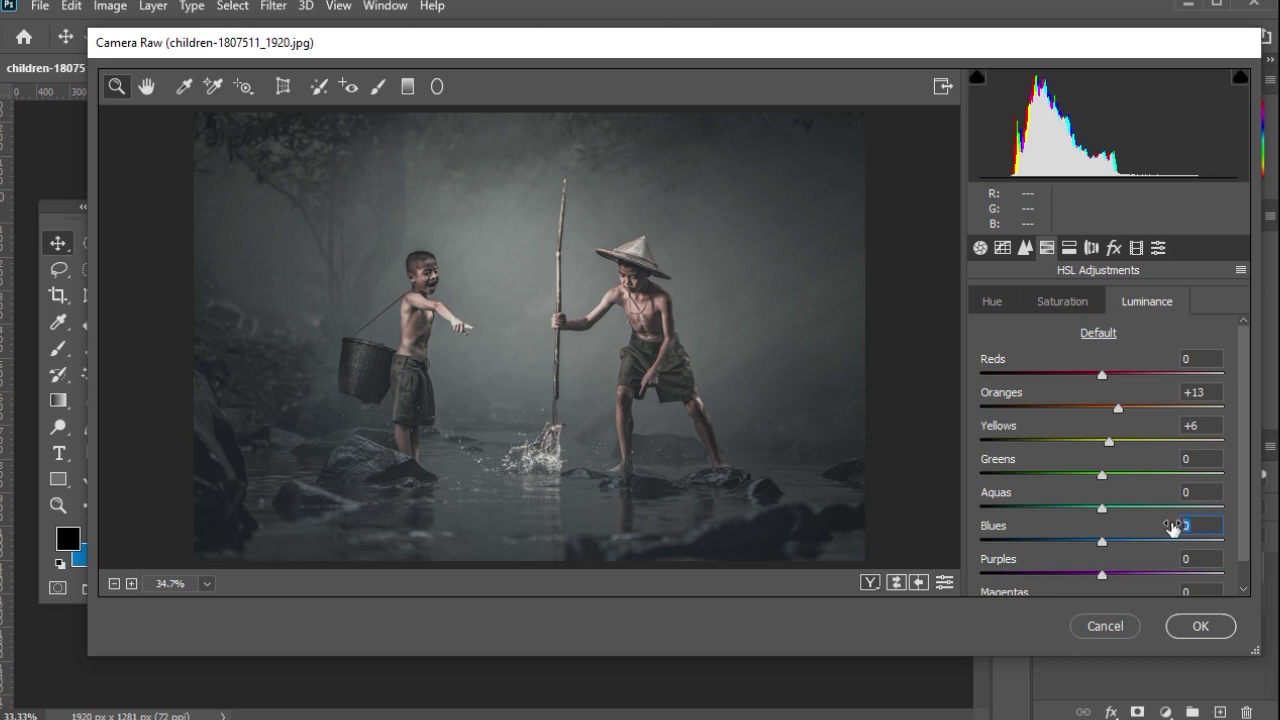
text(-14)
Set Purples saturation to -22 and enter -100 for Purples luminance
click(1006, 306)
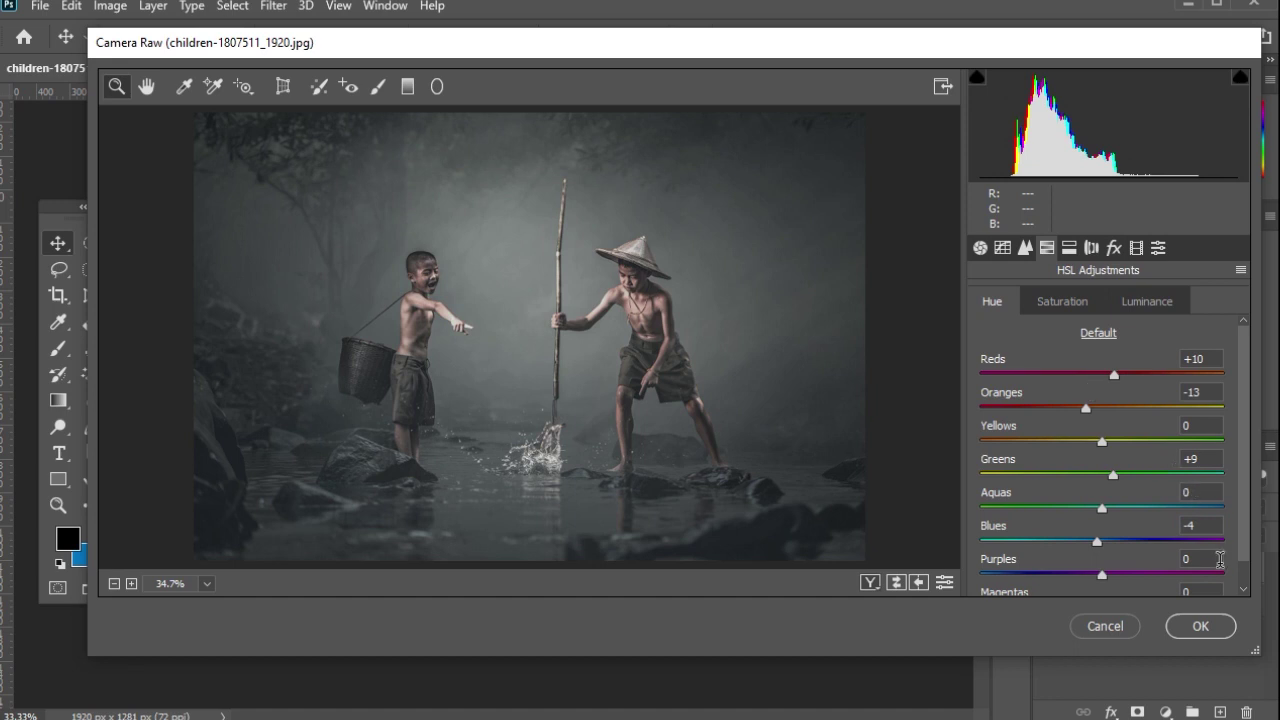
click(1058, 303)
click(1210, 557)
text(-22)
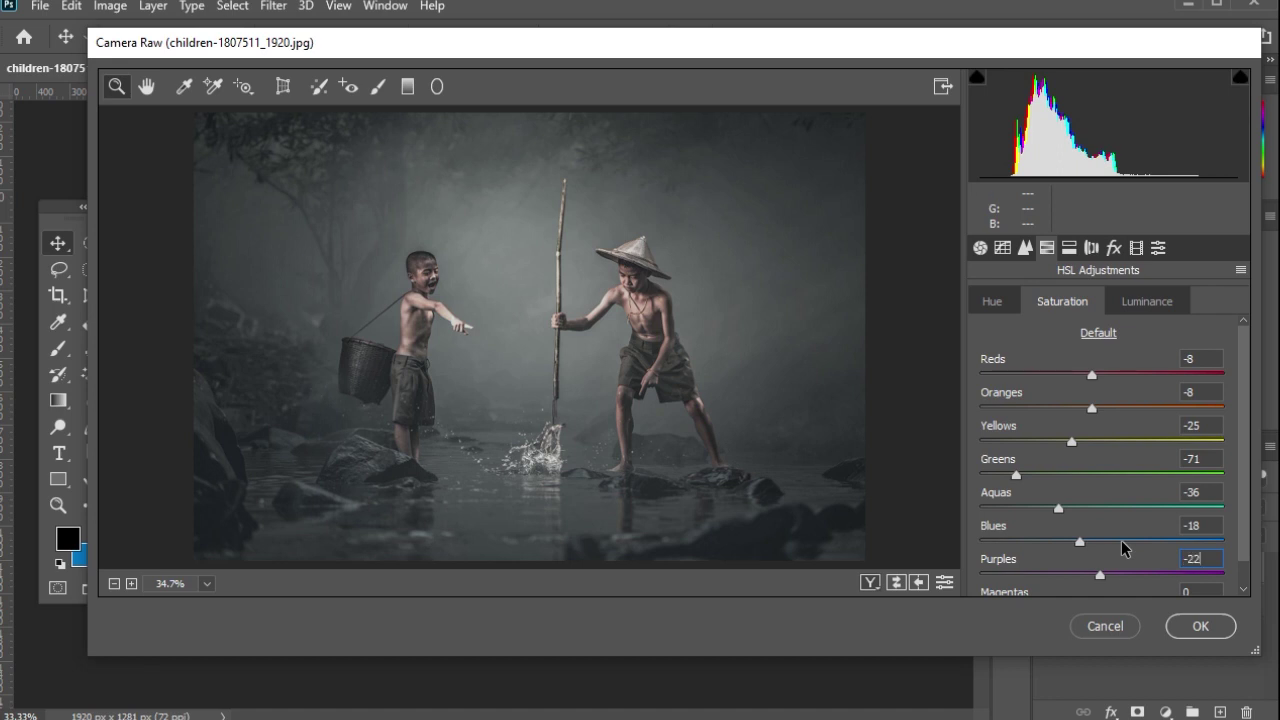
click(1139, 305)
click(1210, 557)
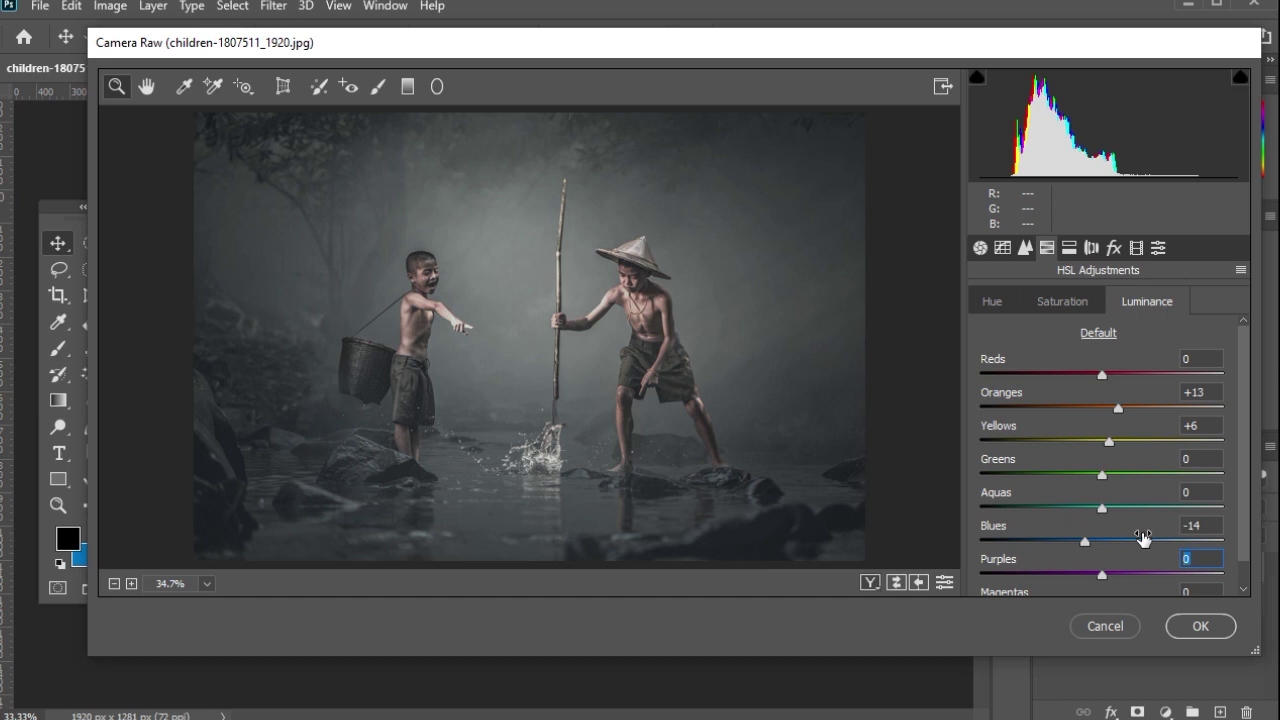
text(-100)
Set the Magentas hue to -3 and desaturate Magentas to -15
click(1003, 305)
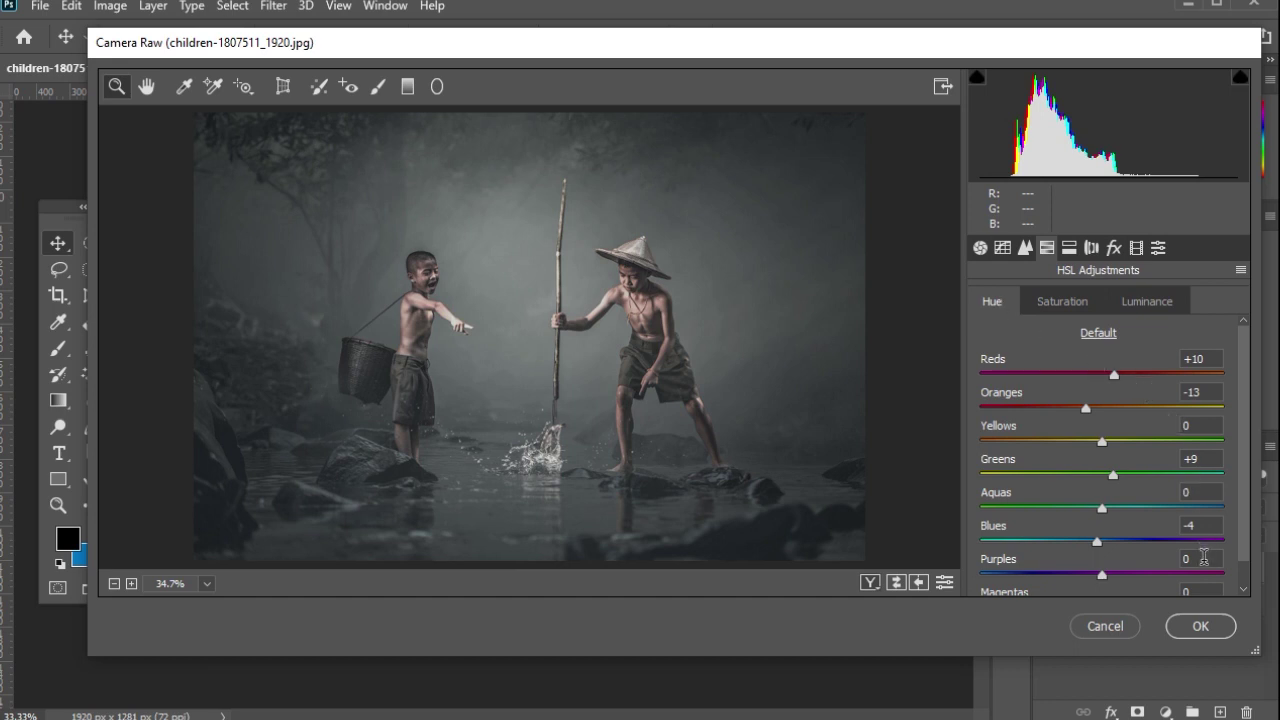
scroll(1204, 557, down, 1)
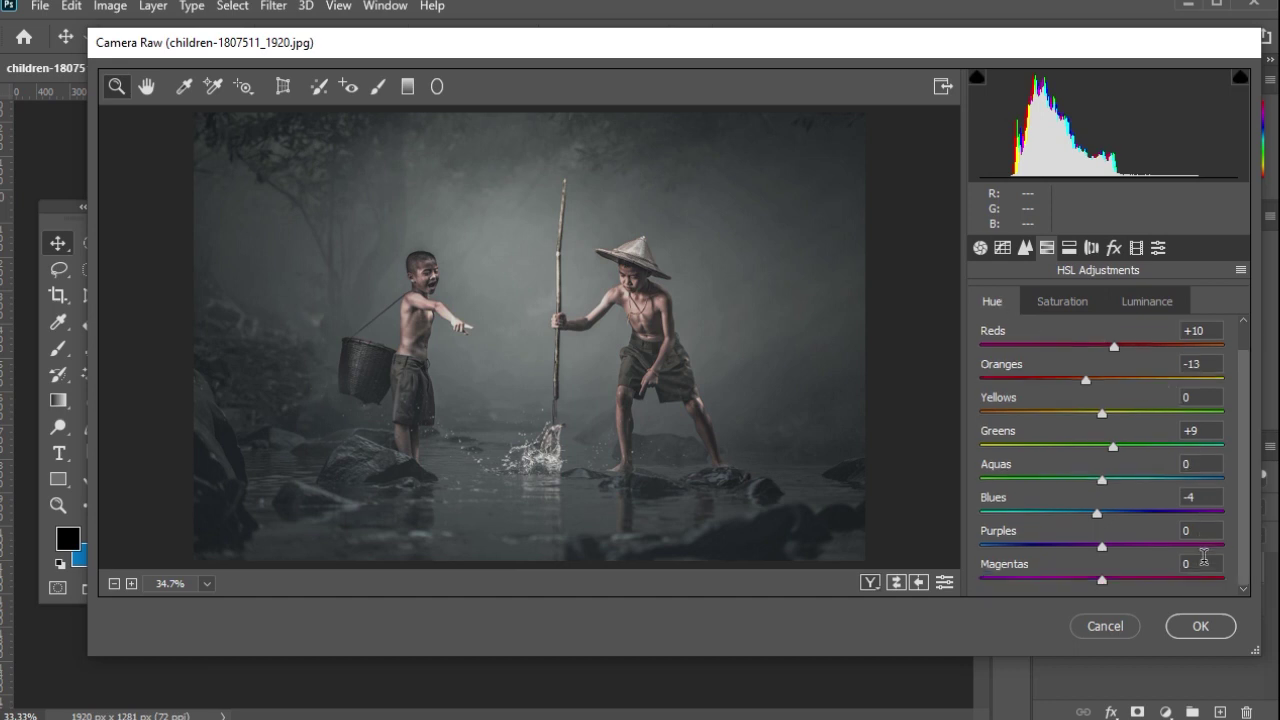
click(1204, 563)
text(-3)
click(1062, 301)
scroll(1211, 546, down, 1)
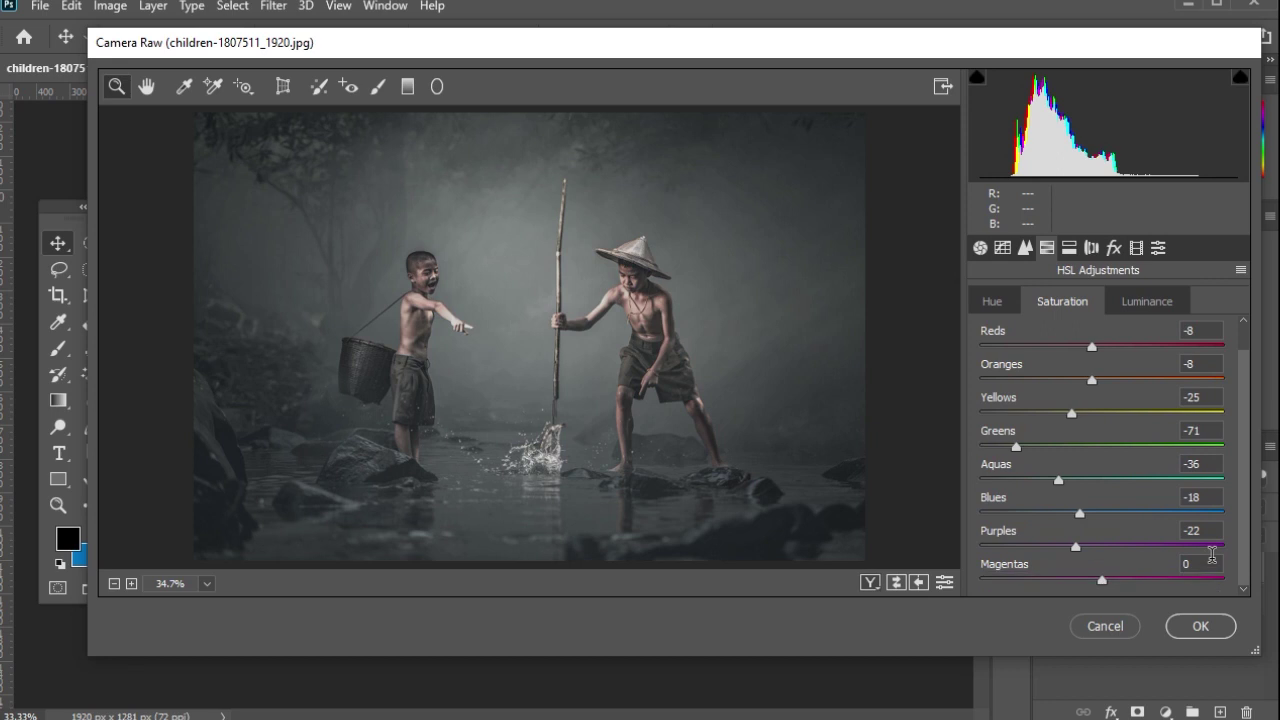
click(1205, 563)
text(-)
text(15)
click(1069, 248)
Give the Split Toning highlights hue 39 with an initial saturation of 35
click(1206, 314)
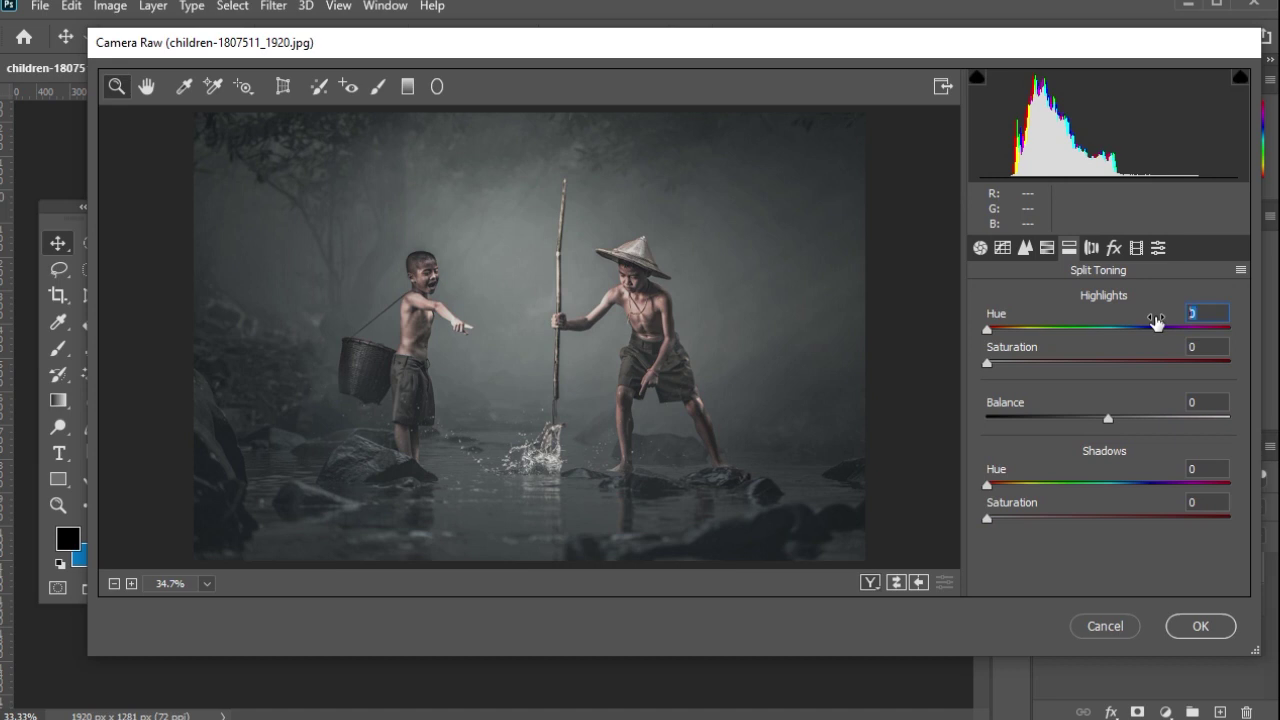
text(15)
click(1210, 349)
click(1205, 314)
text(39)
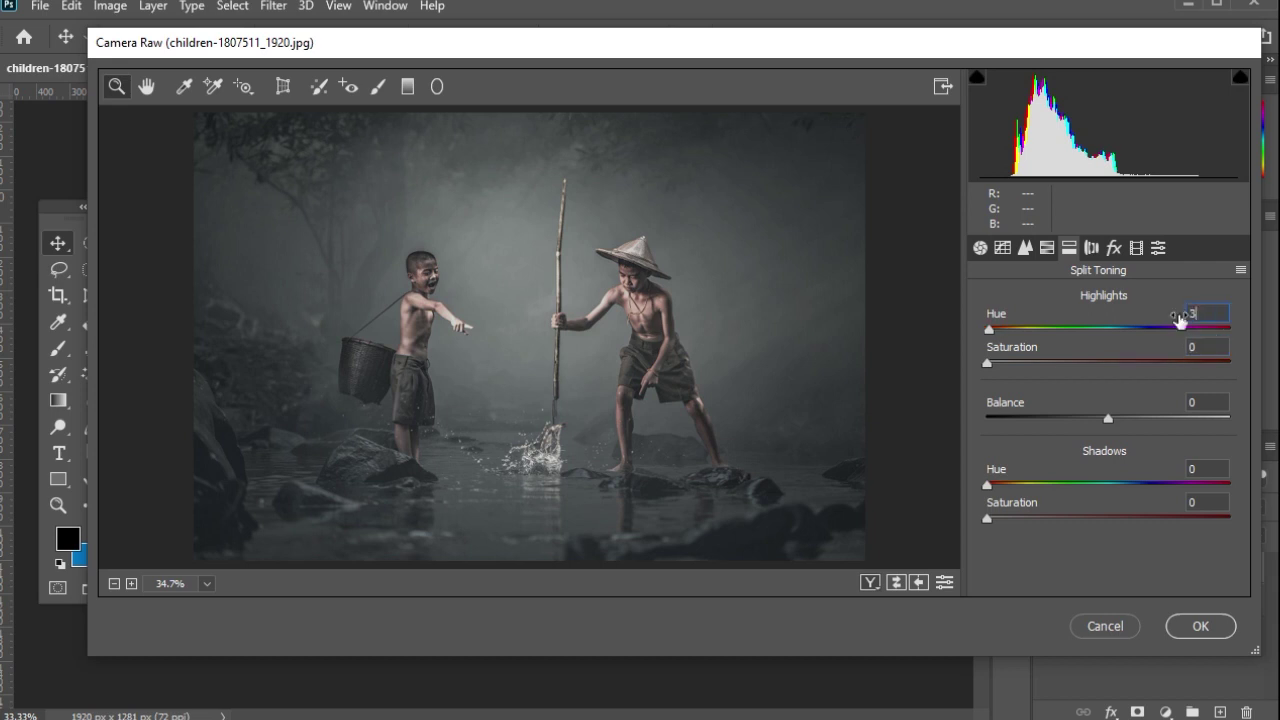
click(1210, 345)
text(35)
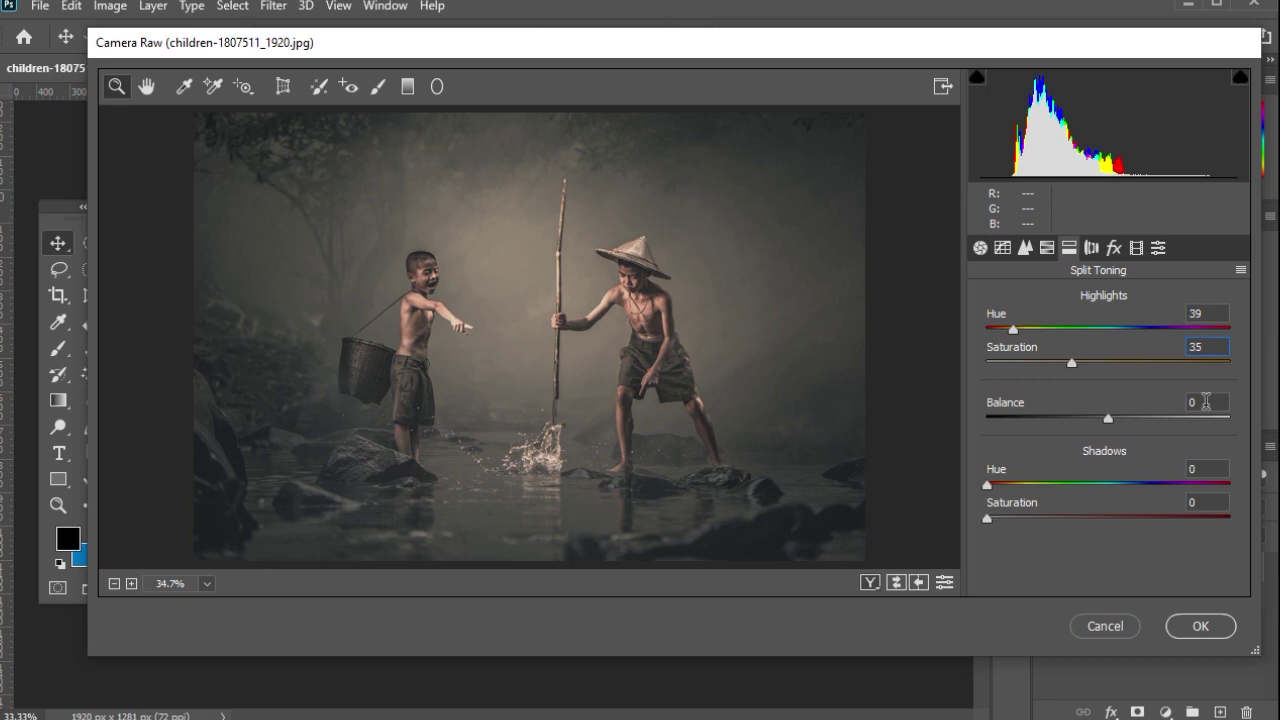
Set shadows hue 73, then fine-tune highlights saturation to 47 and shadows saturation to 14
click(1205, 468)
text(73)
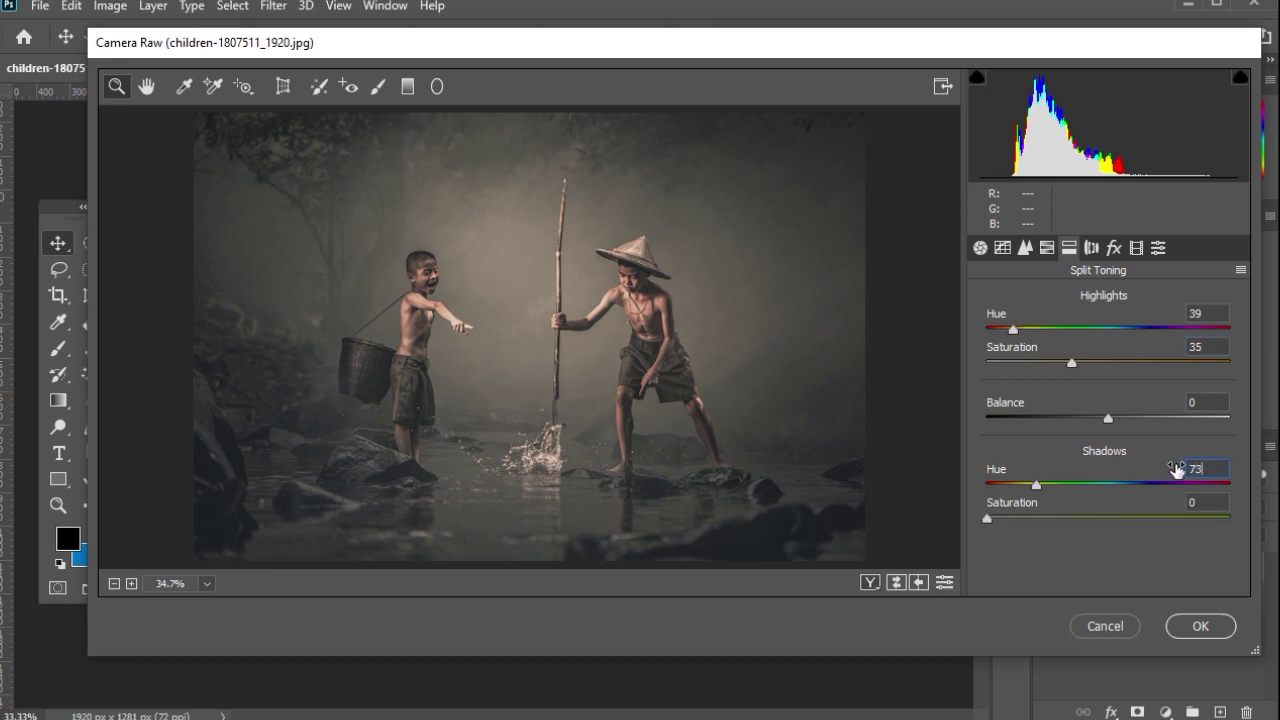
key(Tab)
text(10)
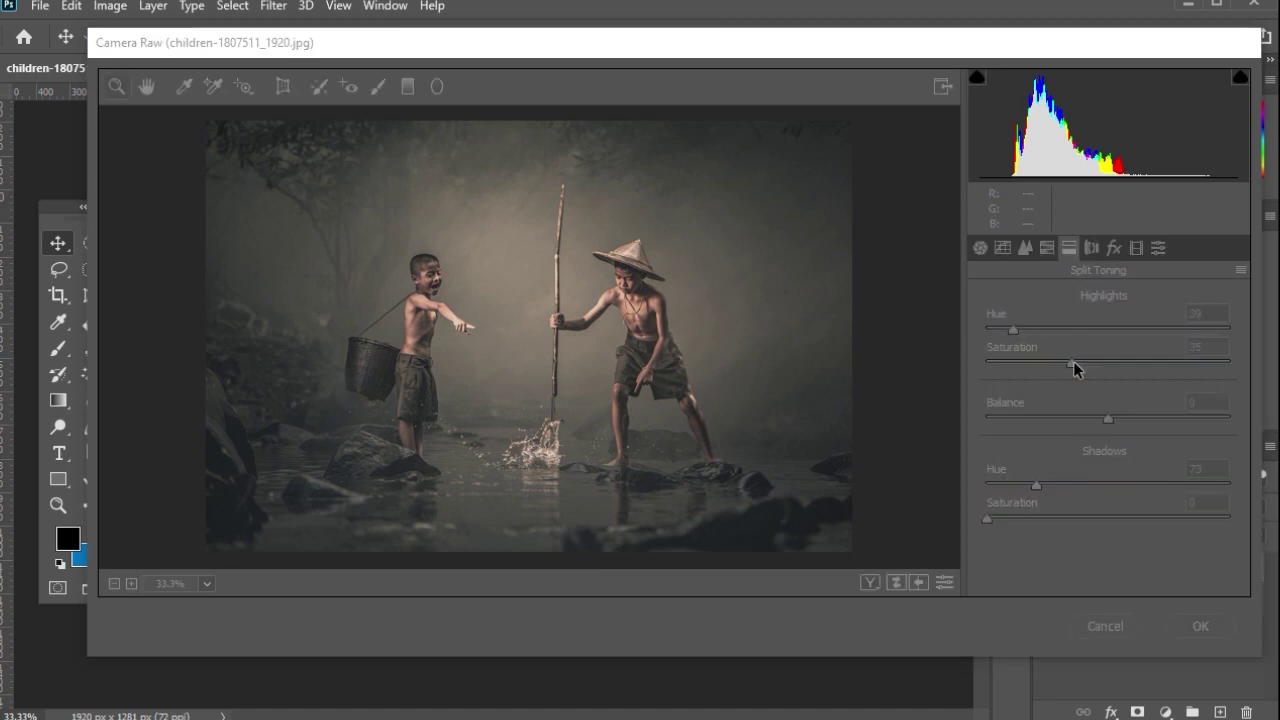
drag(1075, 362, 1105, 362)
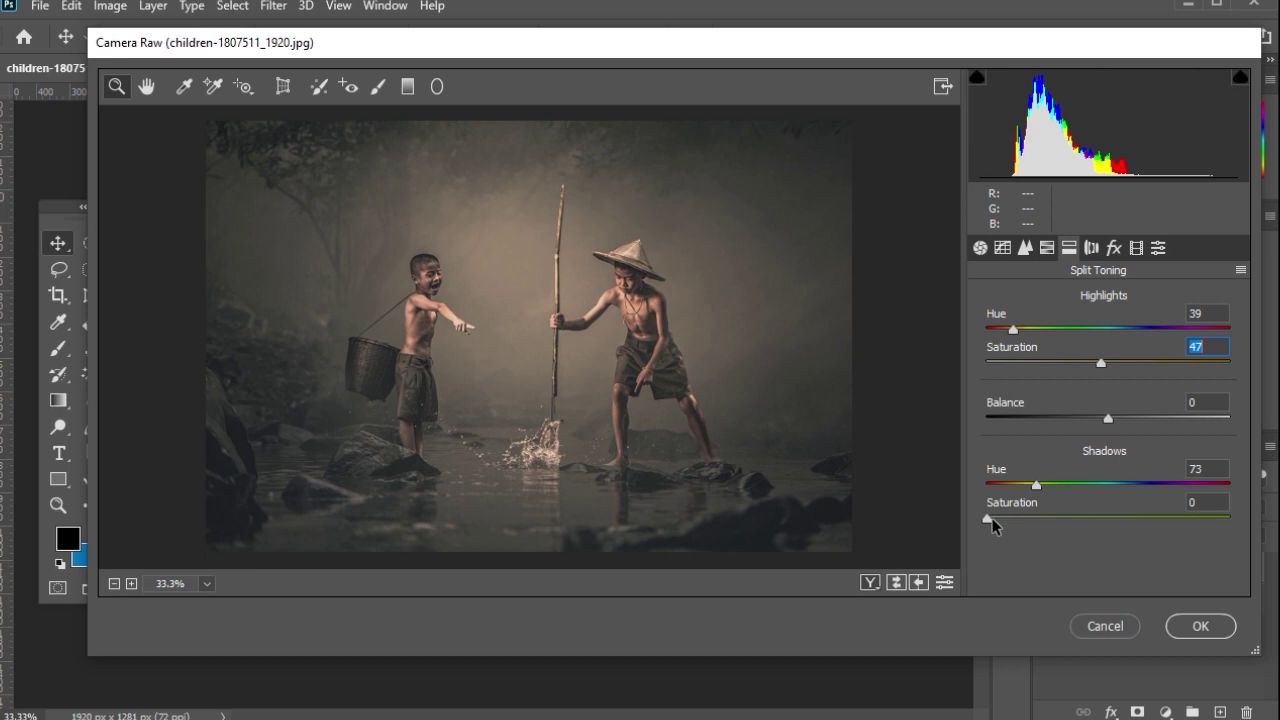
drag(994, 517, 1019, 517)
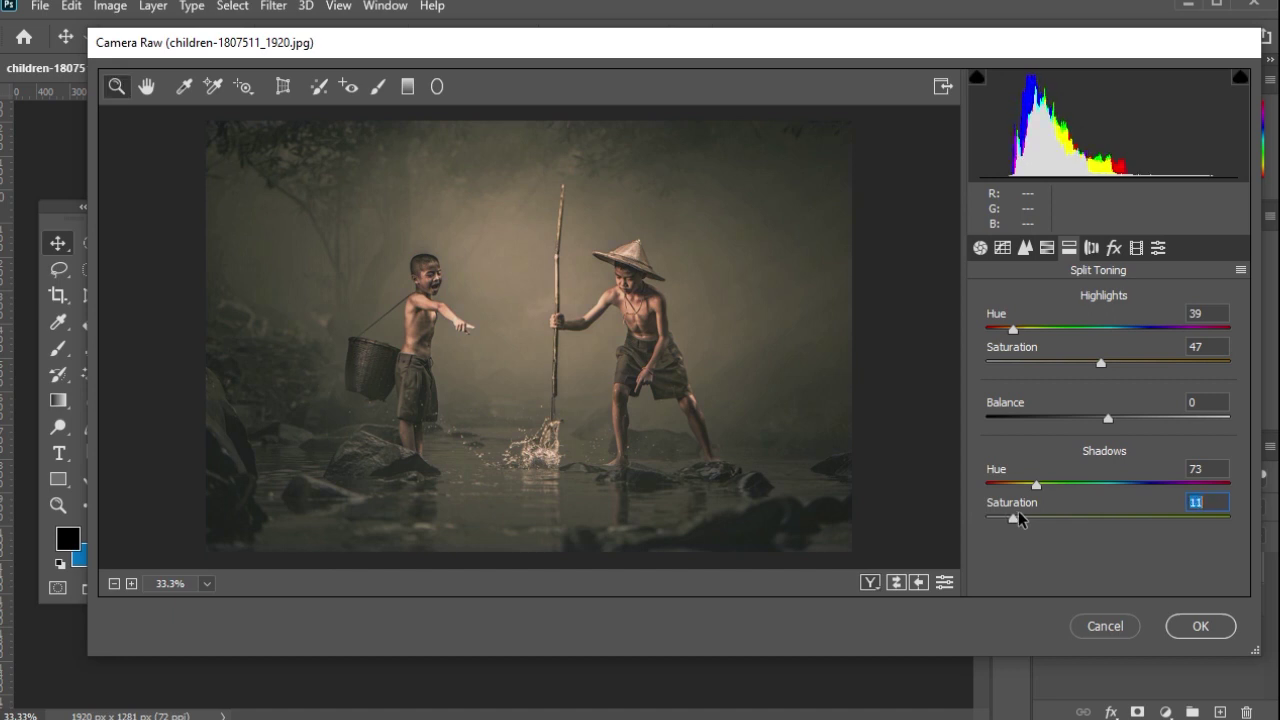
drag(1019, 512, 1025, 512)
click(1113, 252)
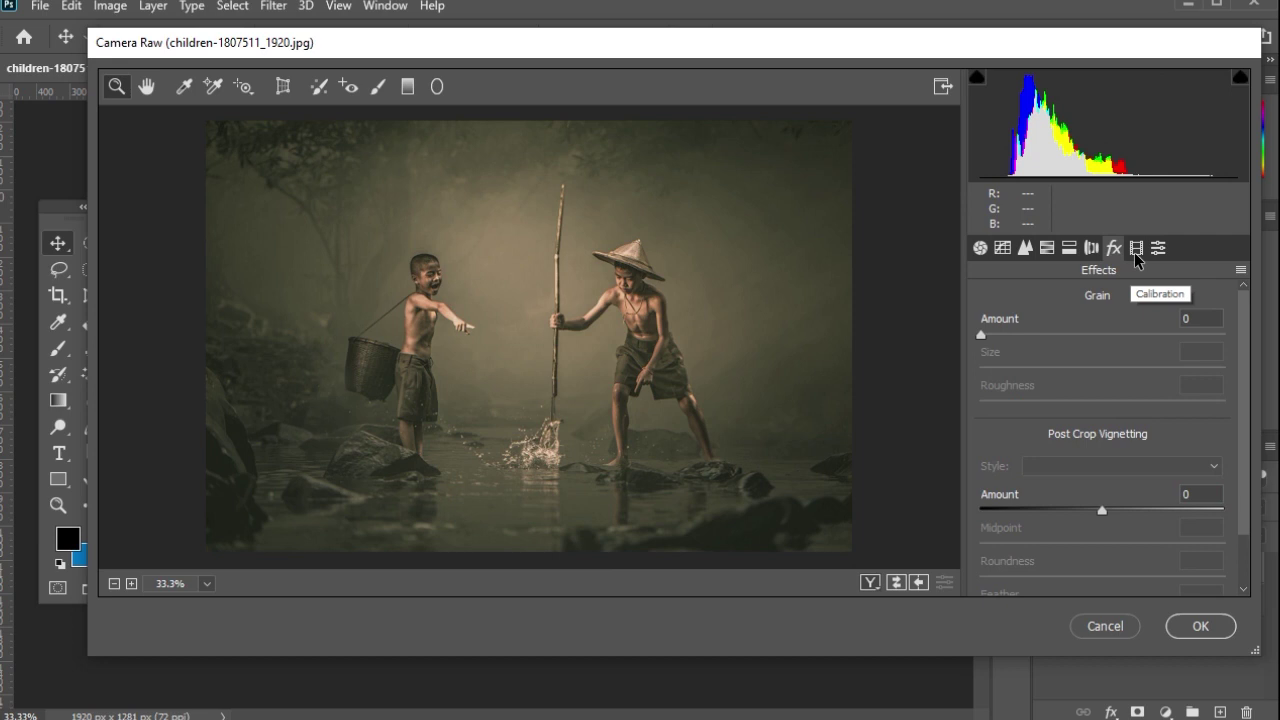
In Calibration, set the Red Primary hue and saturation to +13 and shift Green hue negative
click(1136, 250)
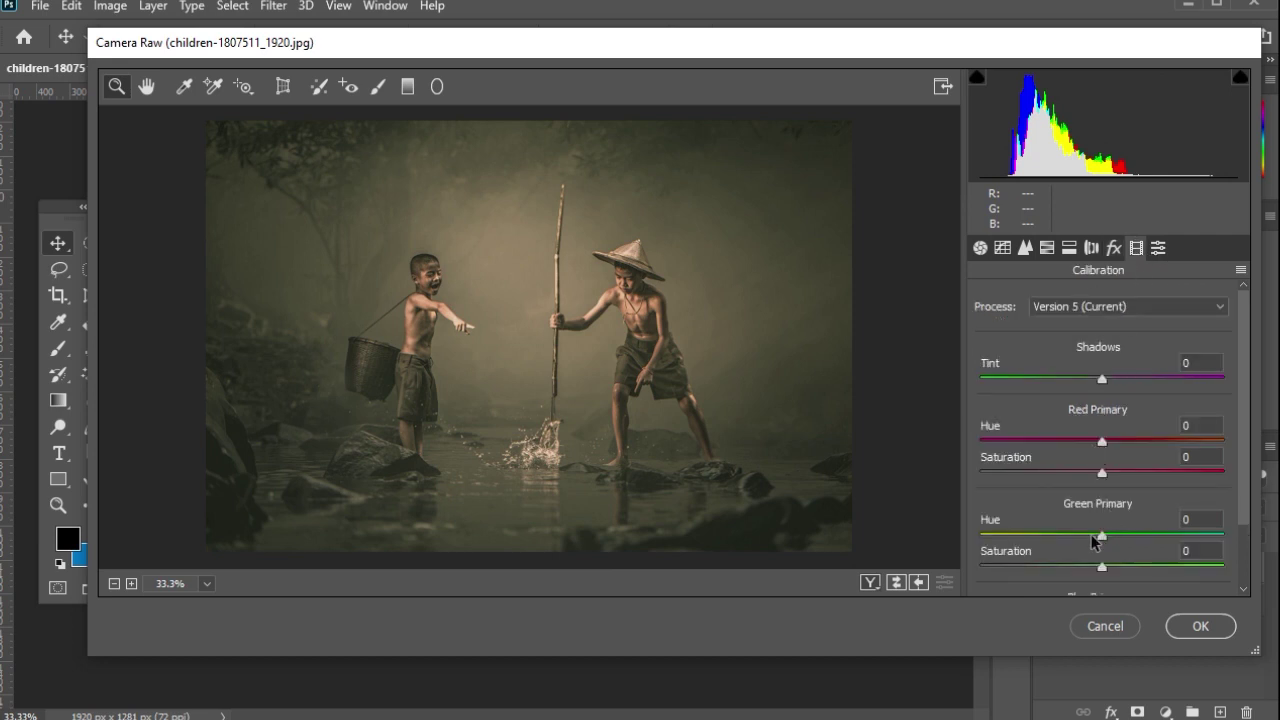
mouse_move(1095, 540)
mouse_down()
mouse_move(1076, 542)
mouse_move(1080, 531)
mouse_up()
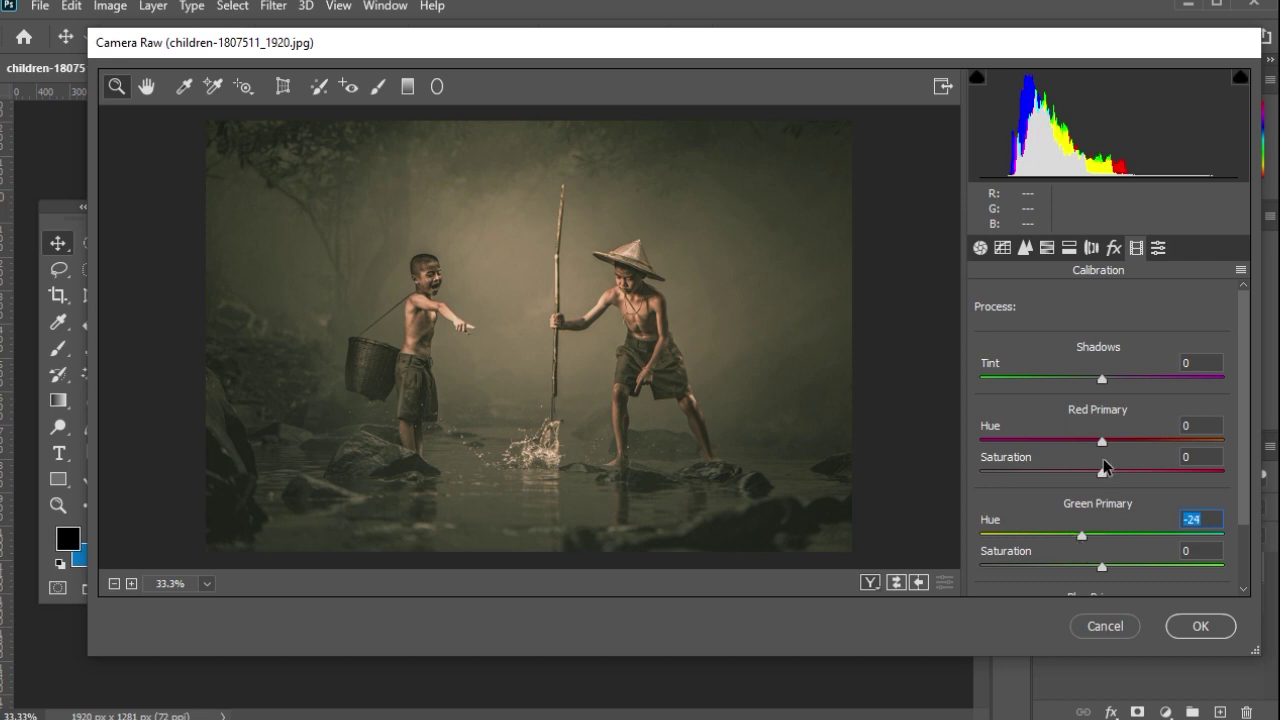
click(1121, 472)
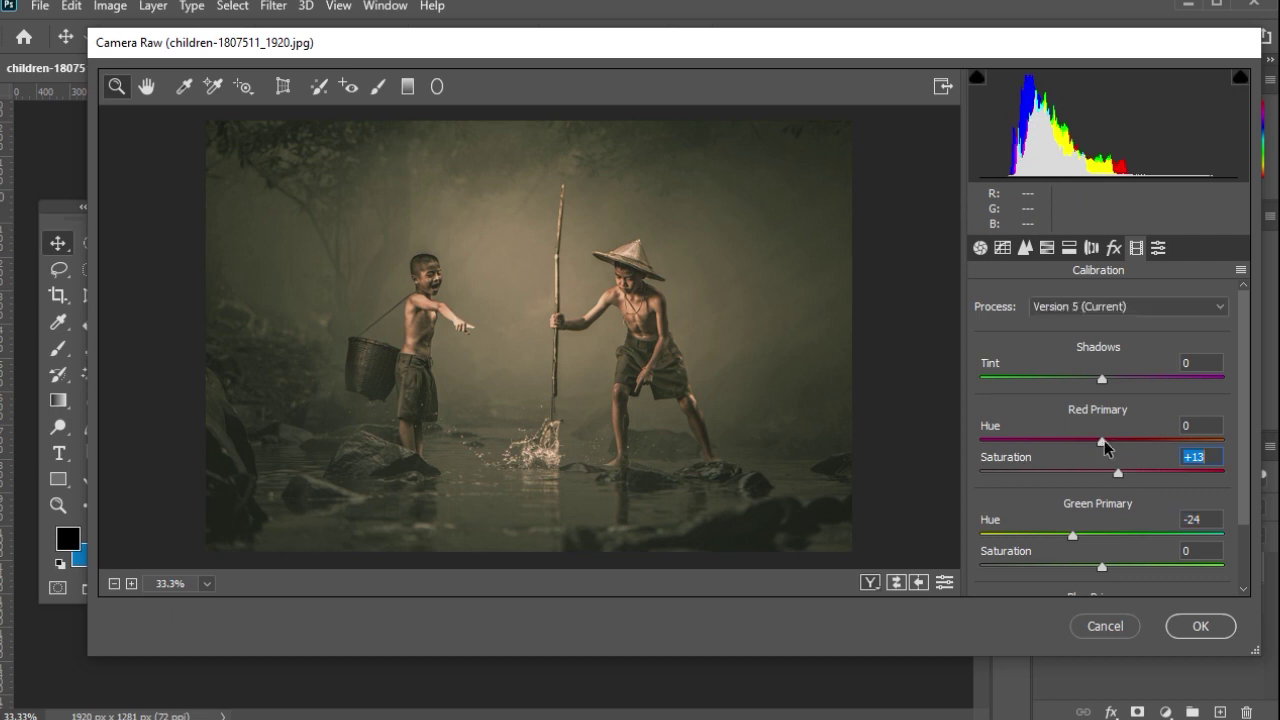
click(1103, 440)
click(1120, 441)
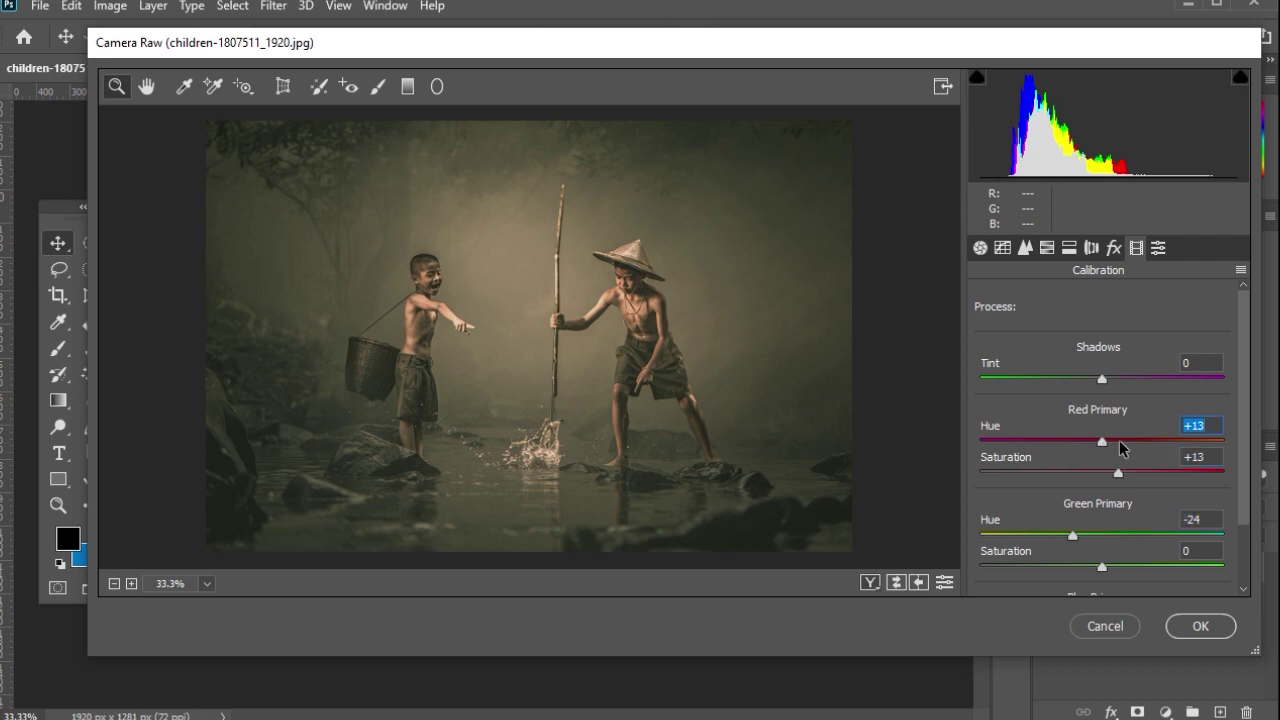
scroll(1124, 444, down, 2)
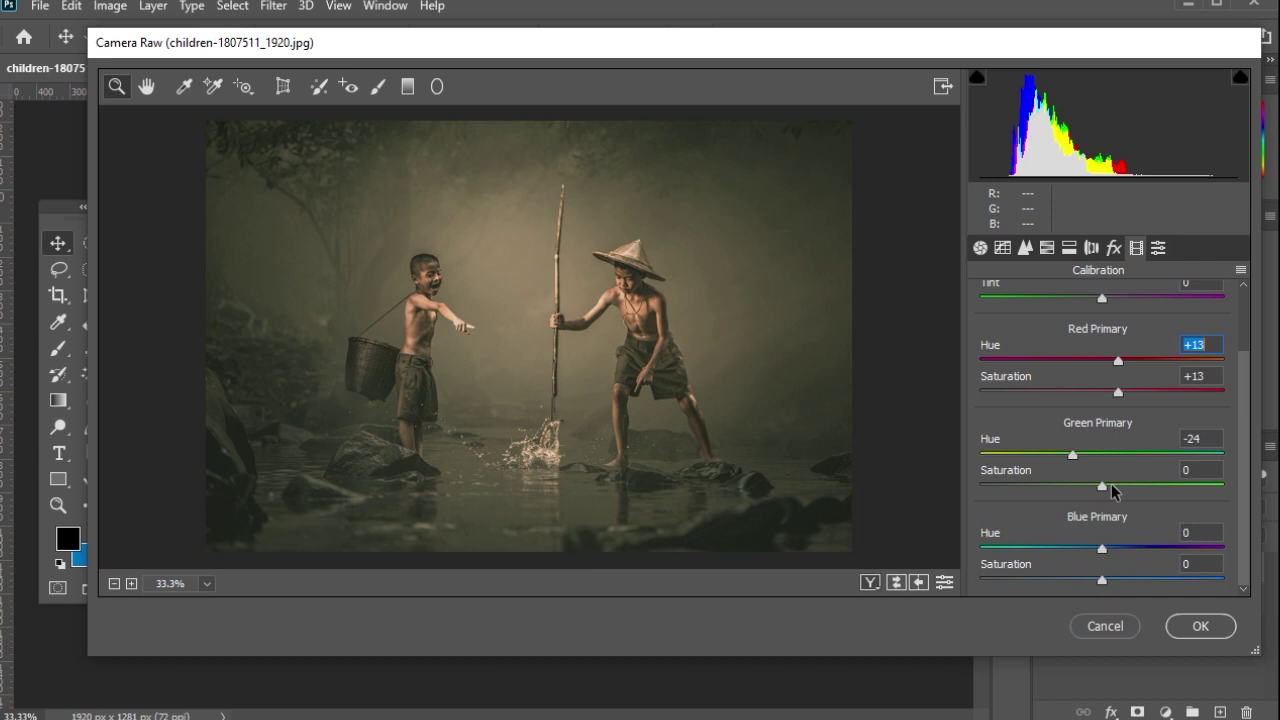
Set Green saturation +18 and Blue Primary -16/+15, comparing before and after
click(1122, 483)
drag(1102, 549, 1086, 550)
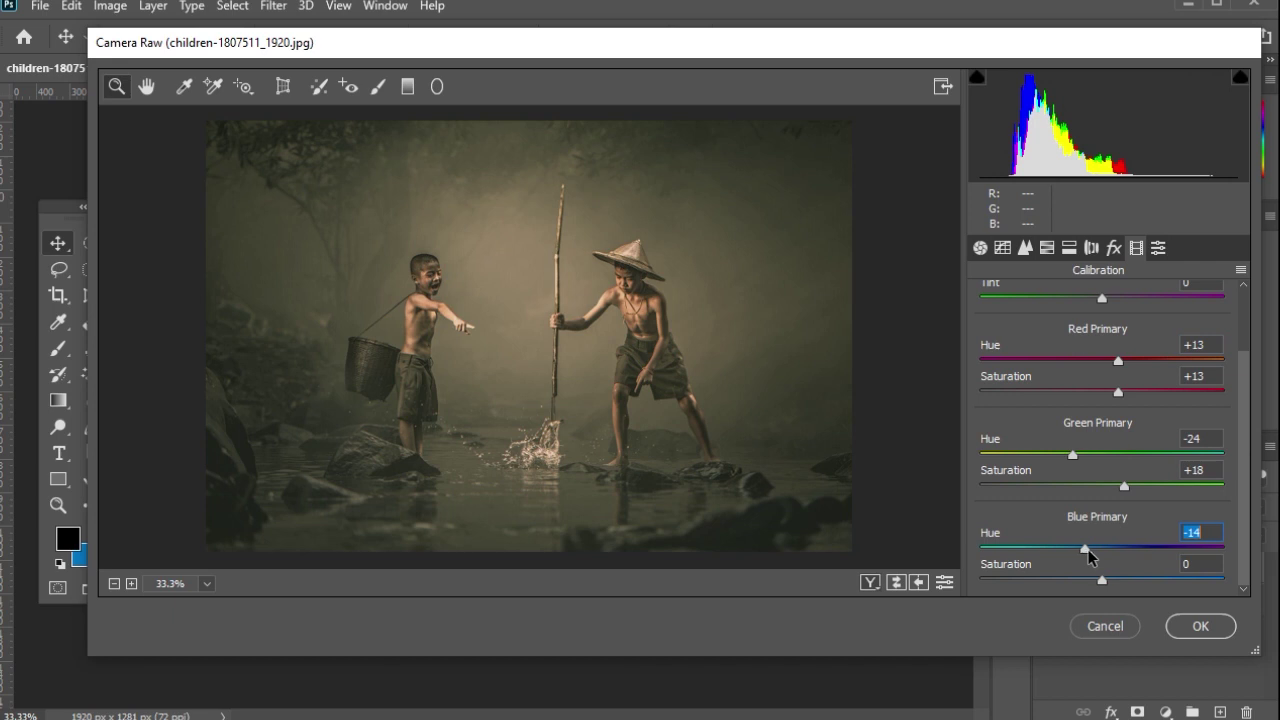
drag(1101, 580, 1124, 584)
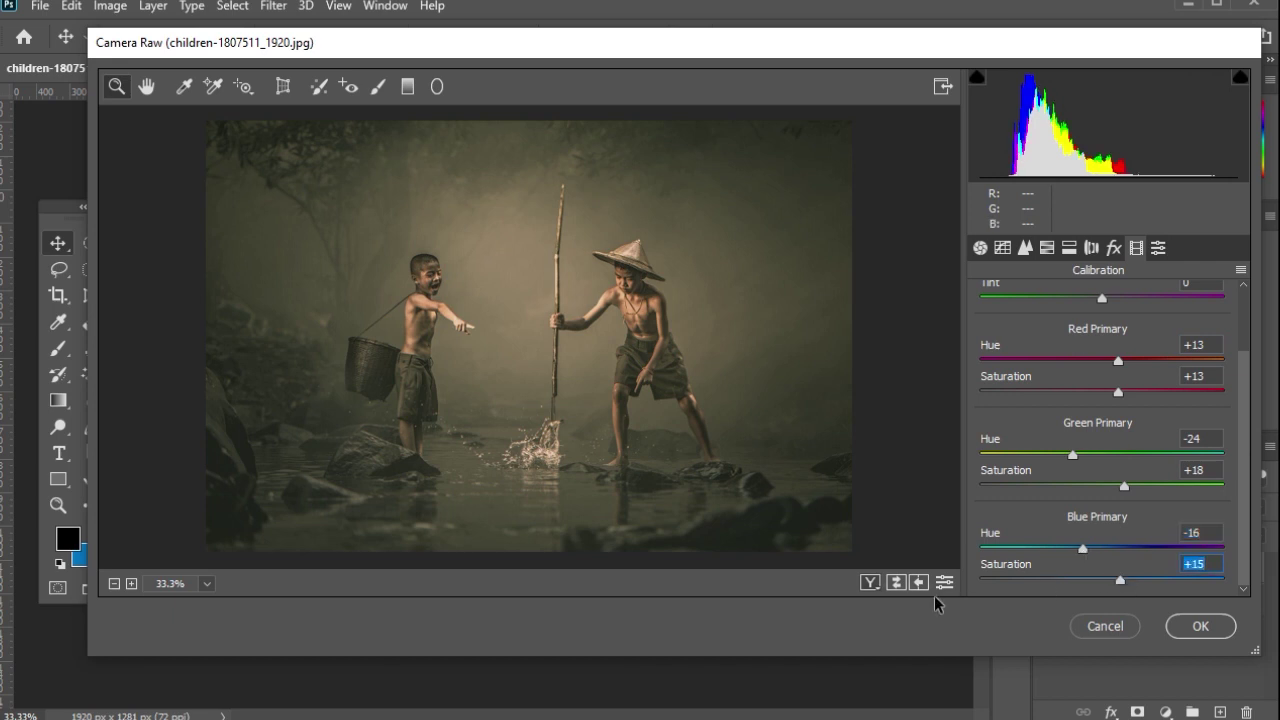
click(897, 583)
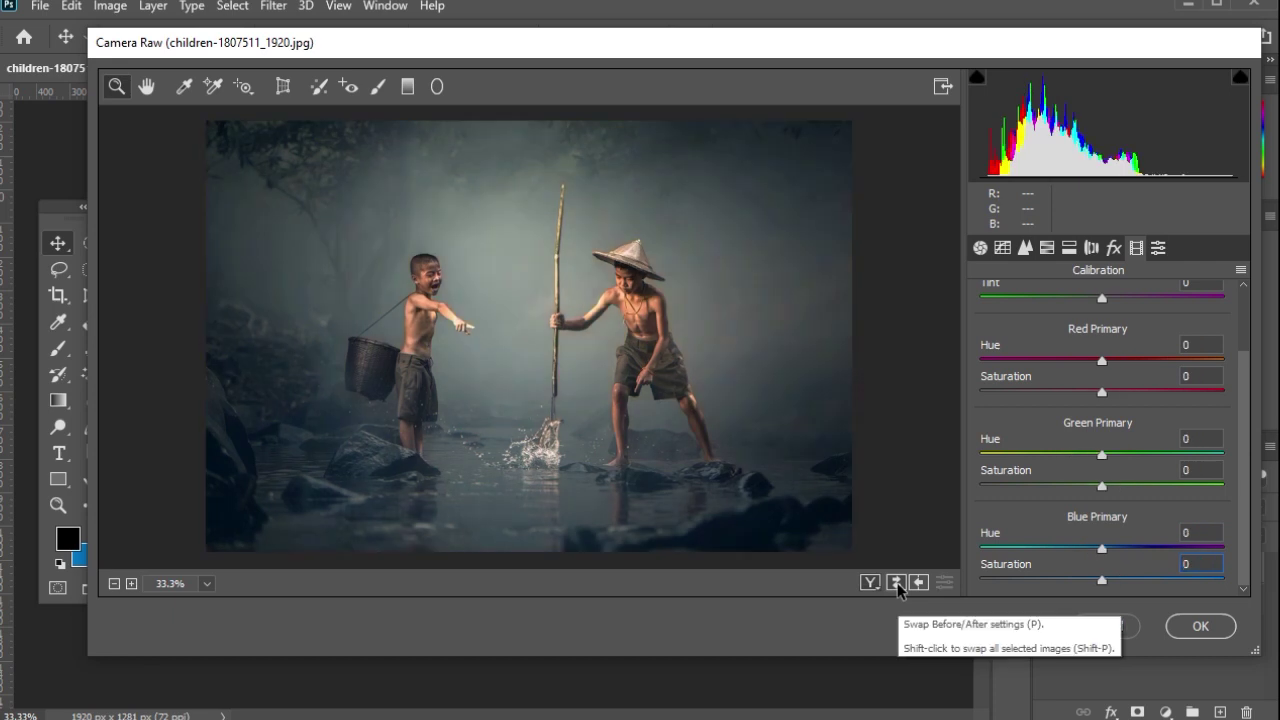
click(897, 583)
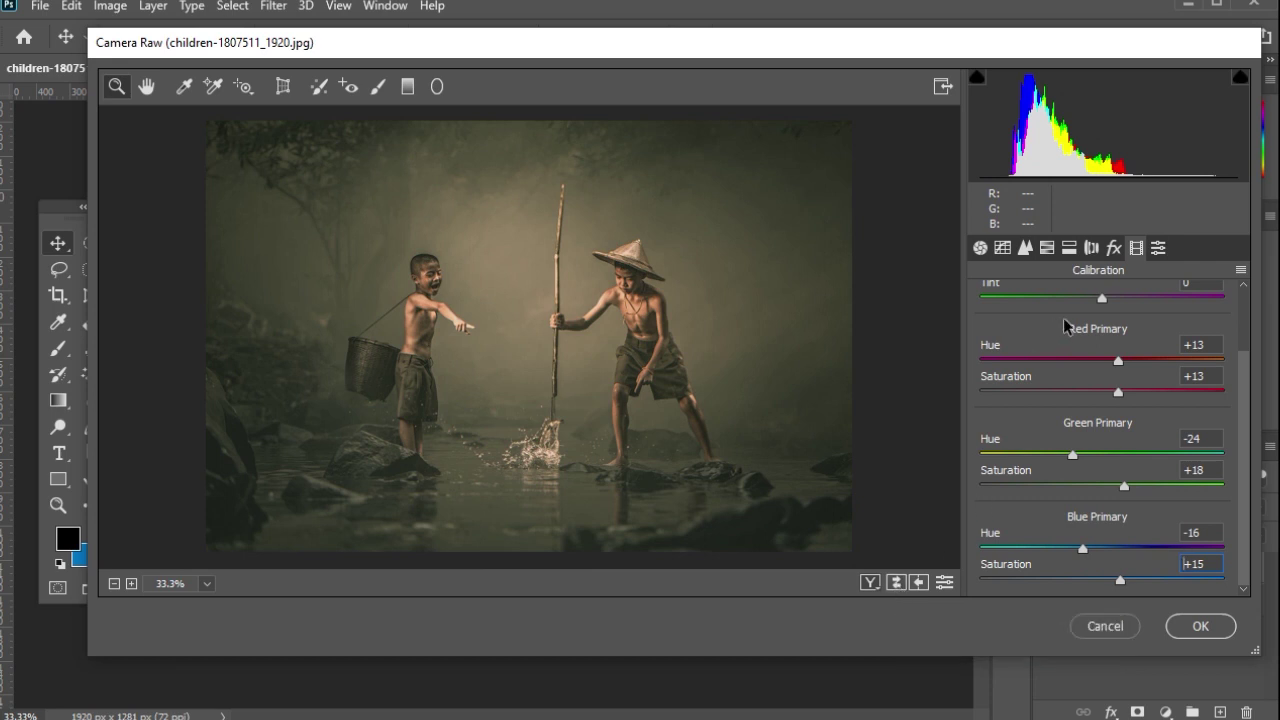
click(1094, 300)
click(982, 250)
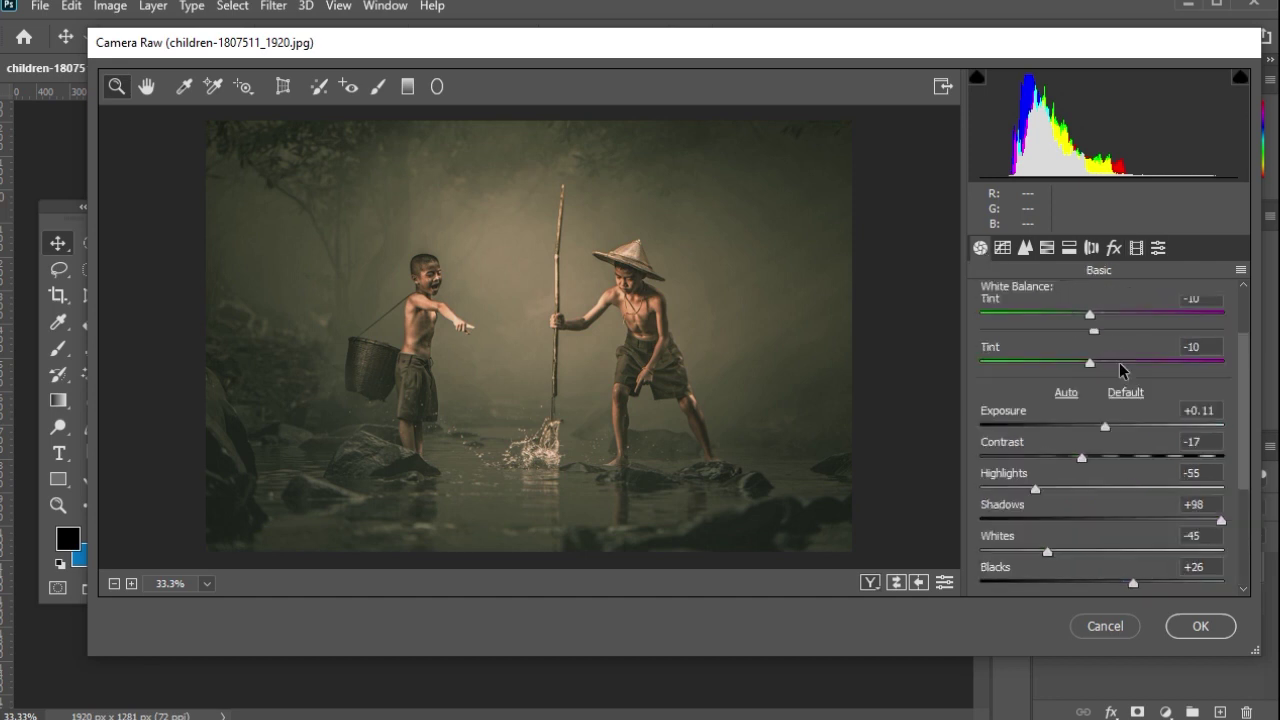
Set the Basic white balance to Temperature +8 and Tint -17
scroll(1120, 370, up, 2)
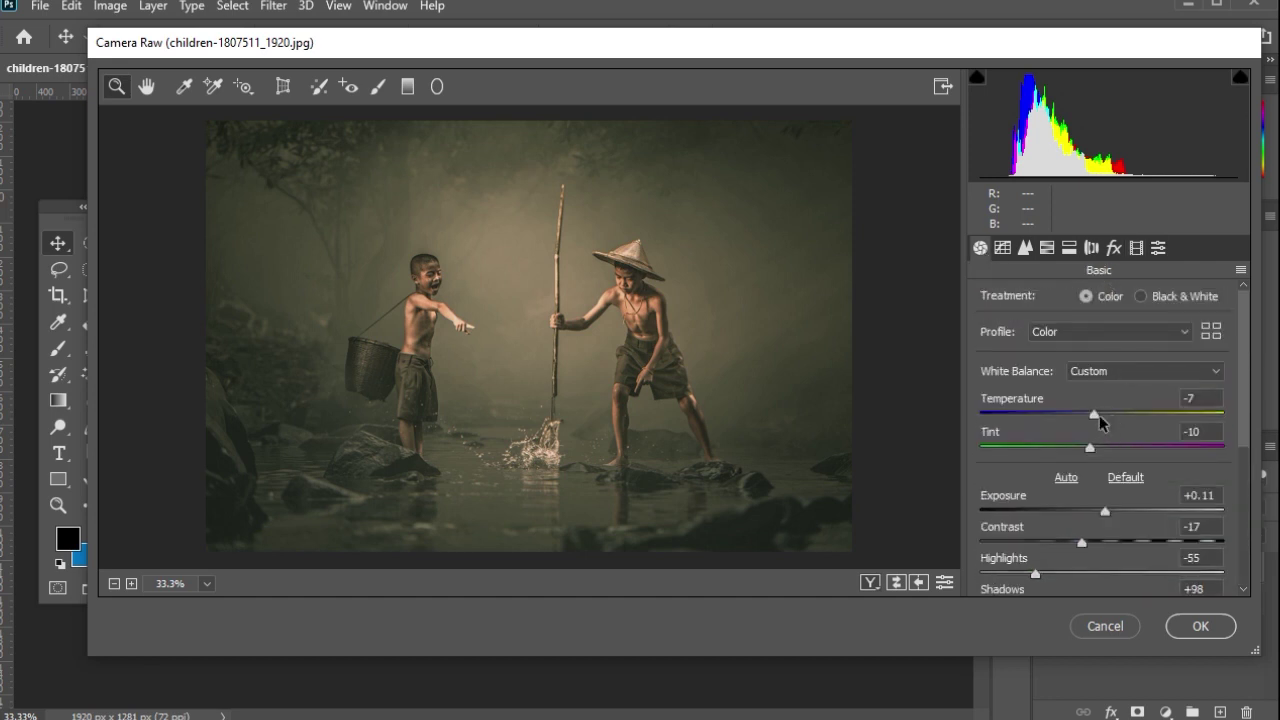
mouse_move(1096, 413)
mouse_down()
mouse_move(1073, 418)
mouse_move(1102, 415)
mouse_up()
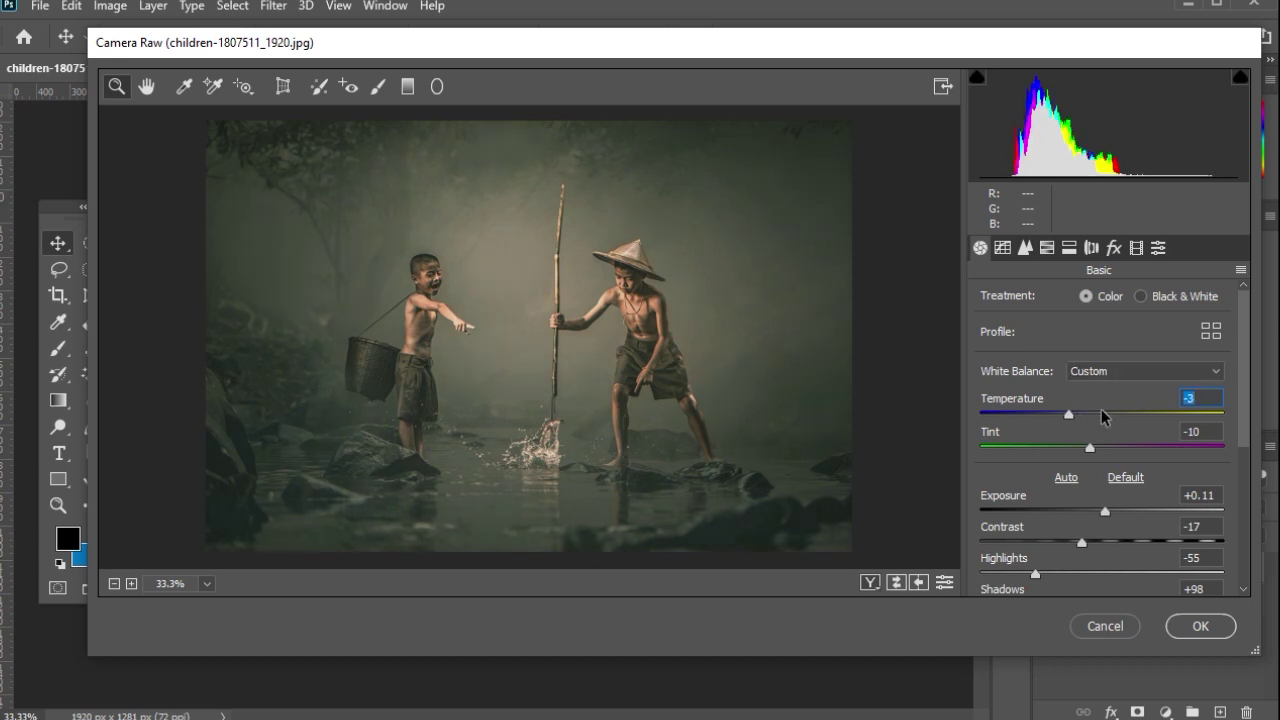
click(1101, 413)
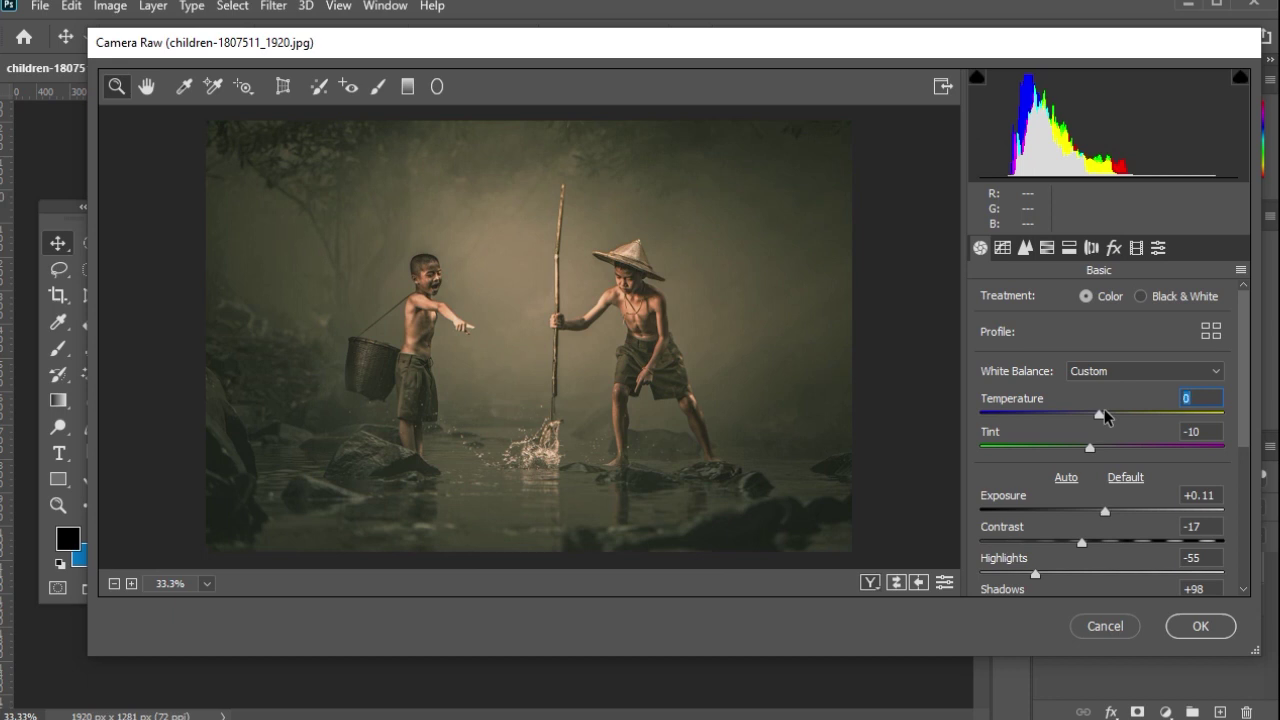
drag(1104, 413, 1121, 413)
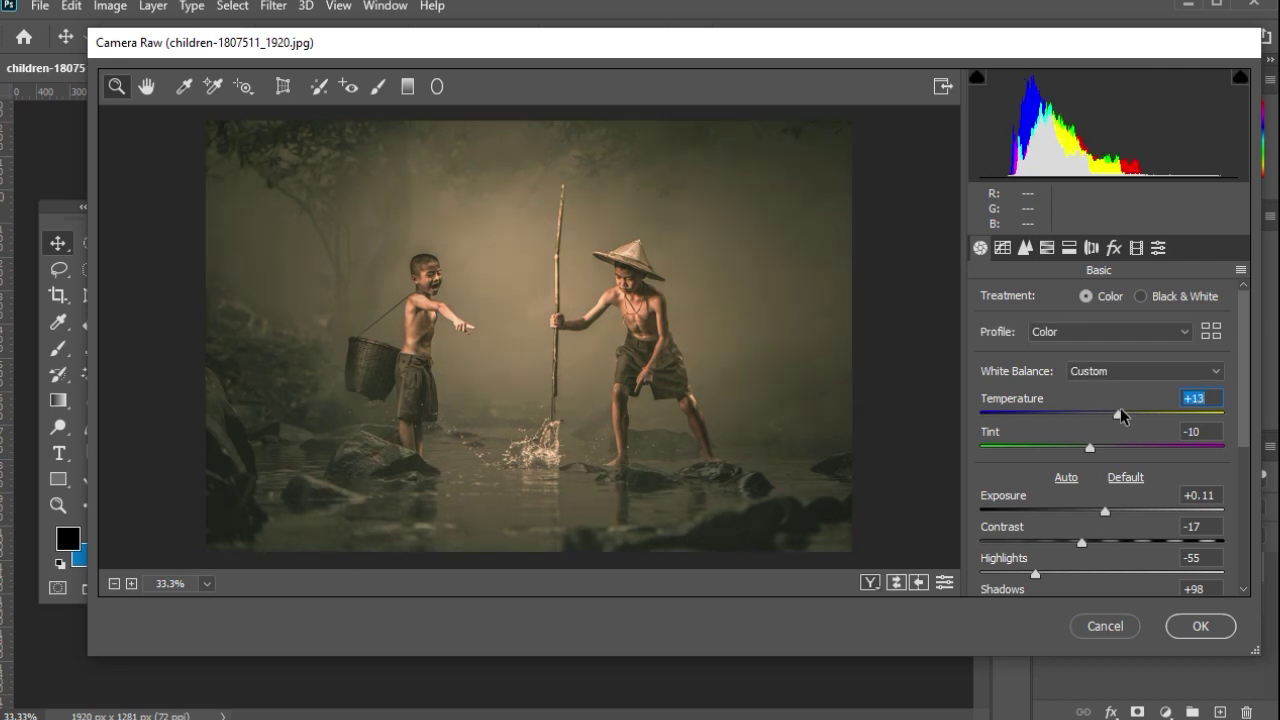
drag(1120, 408, 1113, 408)
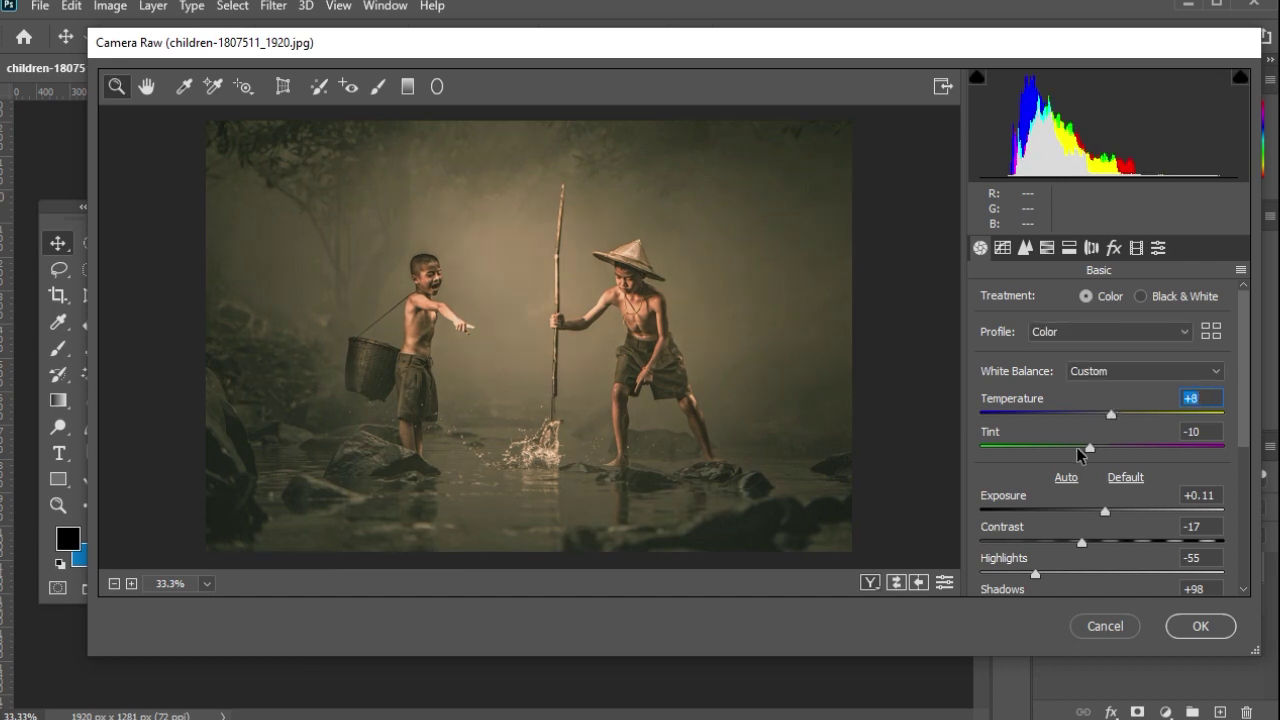
click(1086, 448)
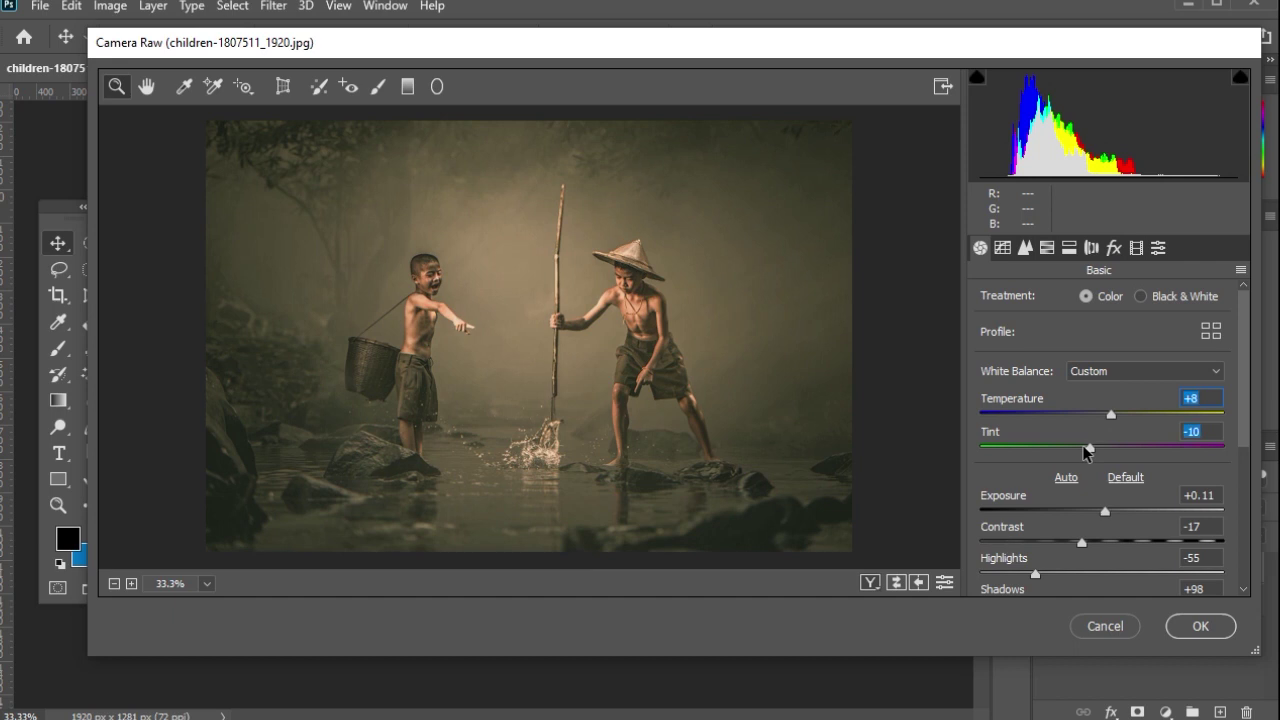
key(Down)
key(Down)
key(Down)
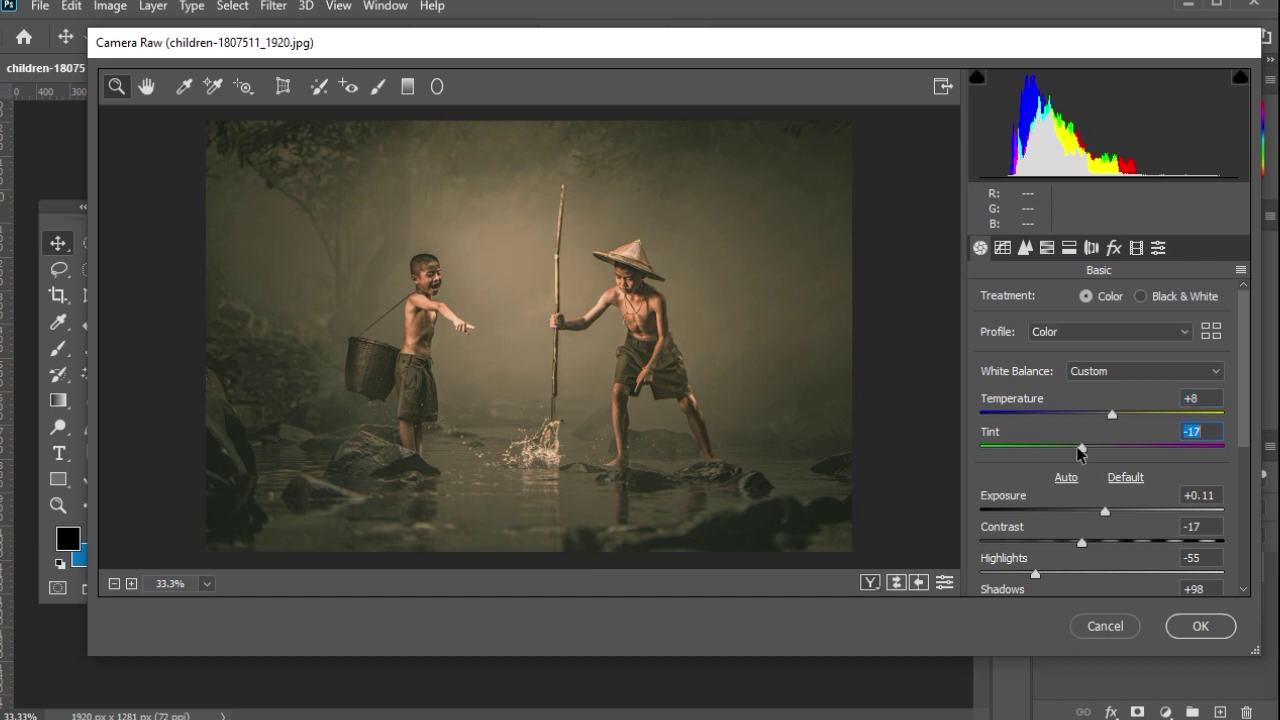
scroll(1098, 470, down, 1)
Set Clarity +21, Saturation -11 and Vibrance -31, then apply the Camera Raw filter
scroll(1098, 470, down, 1)
scroll(1098, 470, down, 3)
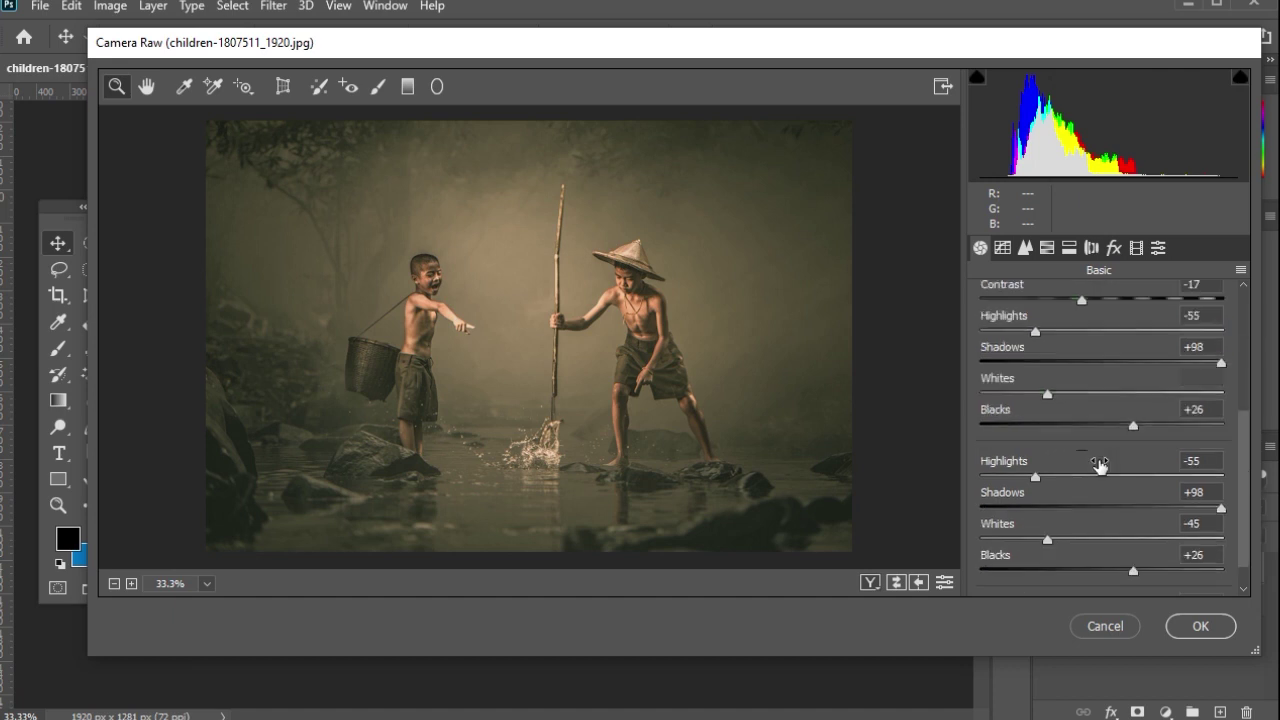
scroll(1100, 465, down, 1)
click(1118, 467)
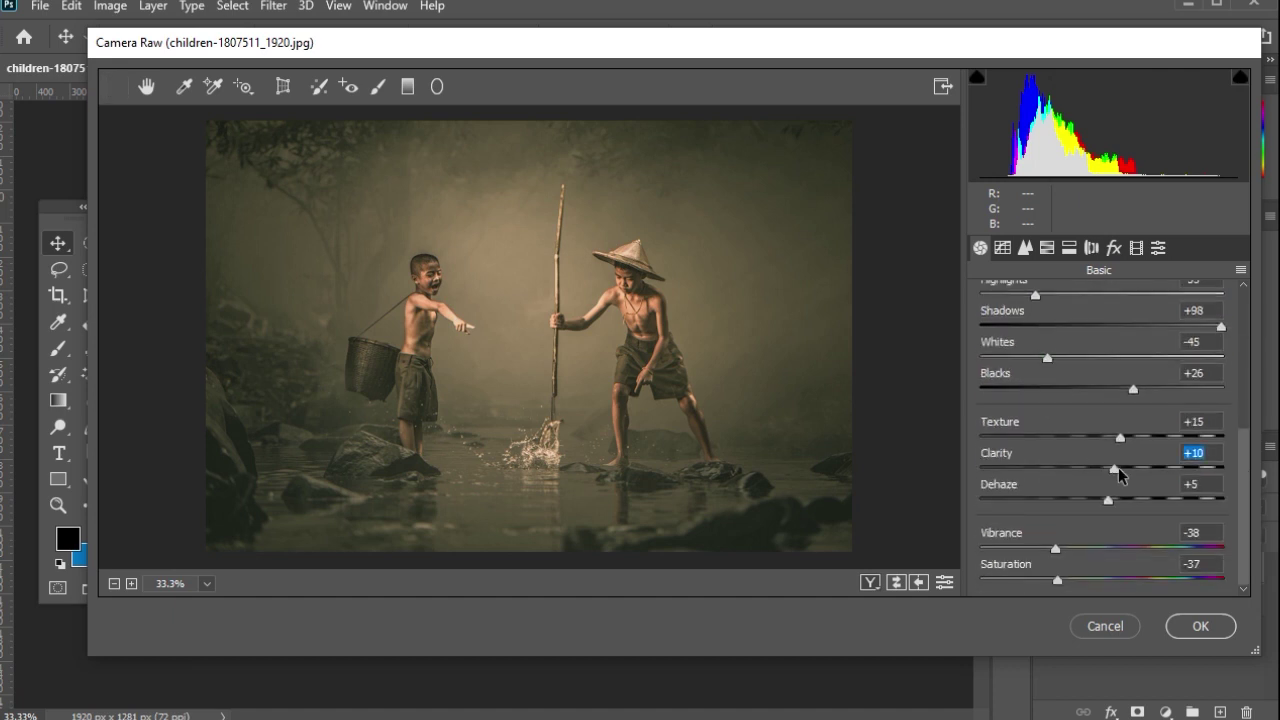
drag(1059, 581, 1074, 581)
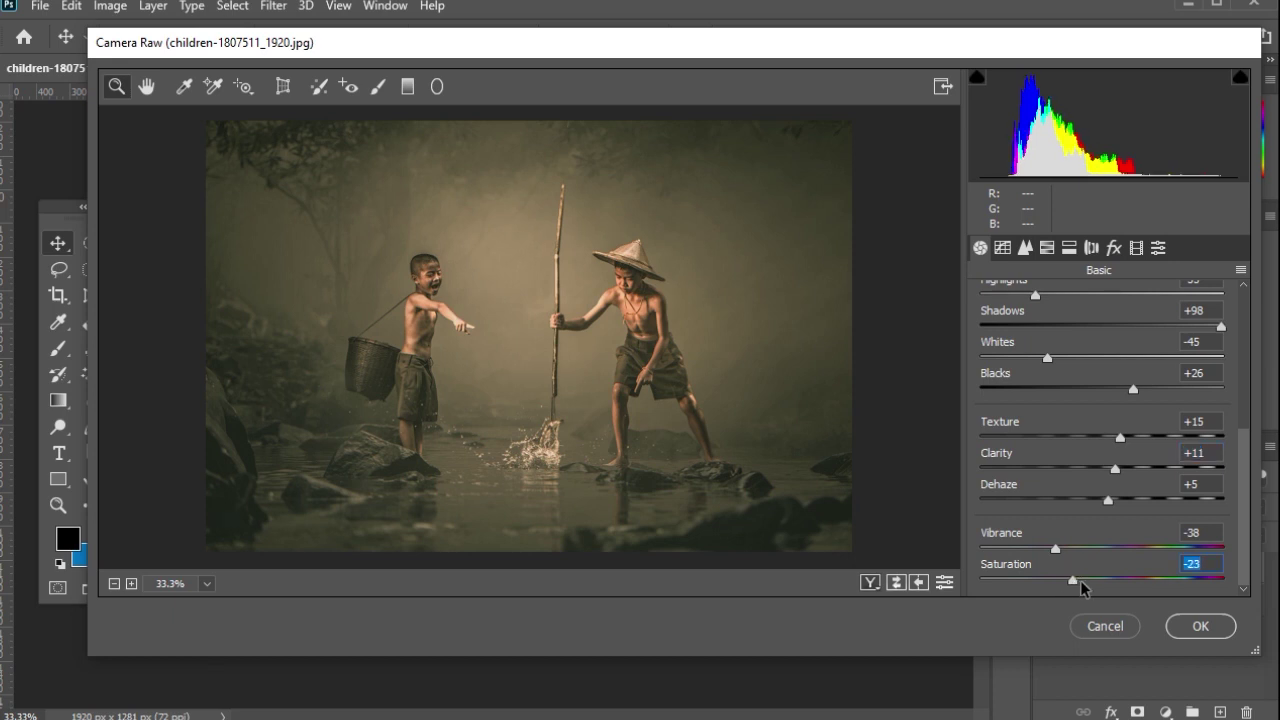
drag(1080, 581, 1089, 581)
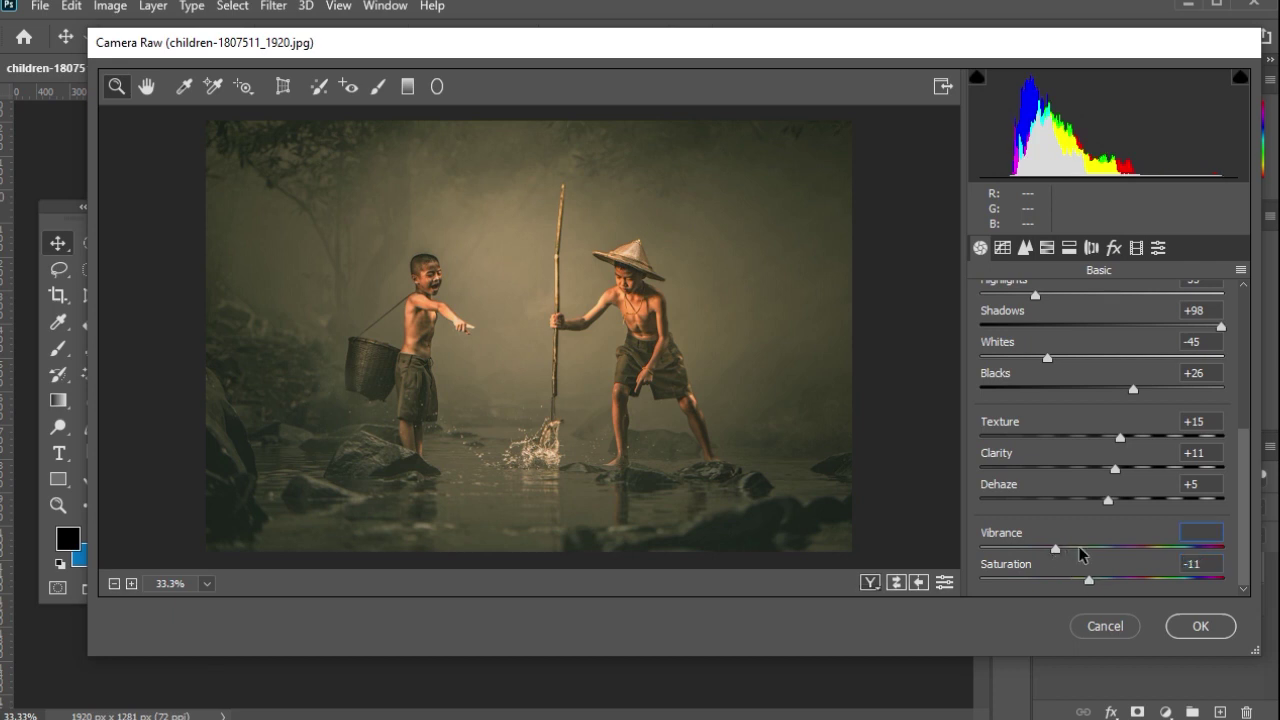
drag(1080, 549, 1064, 549)
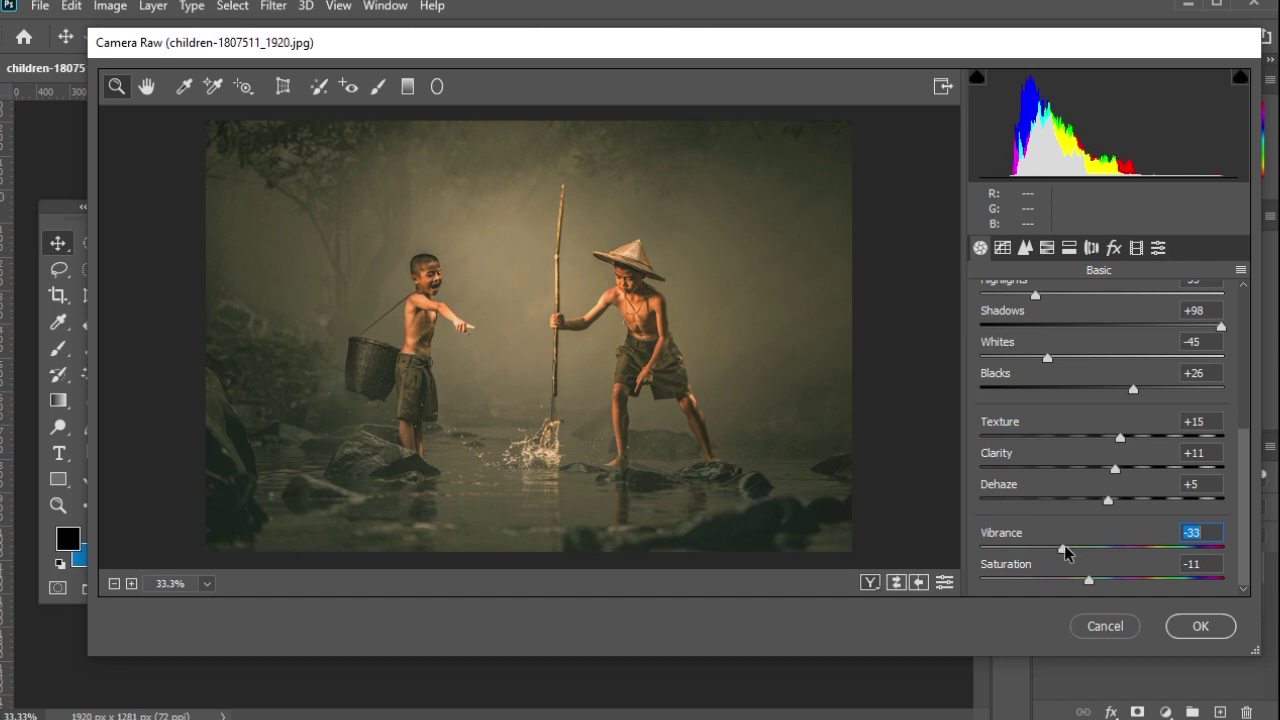
drag(1066, 550, 1069, 550)
drag(1116, 469, 1130, 470)
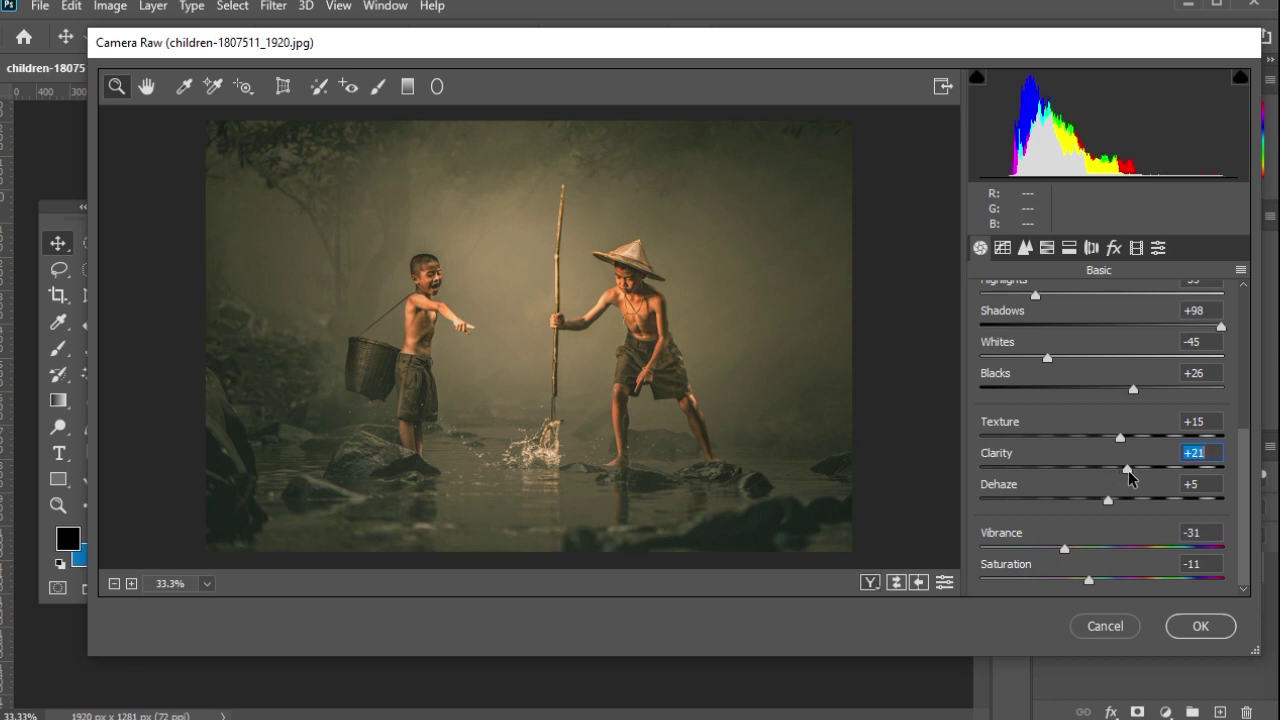
click(1200, 626)
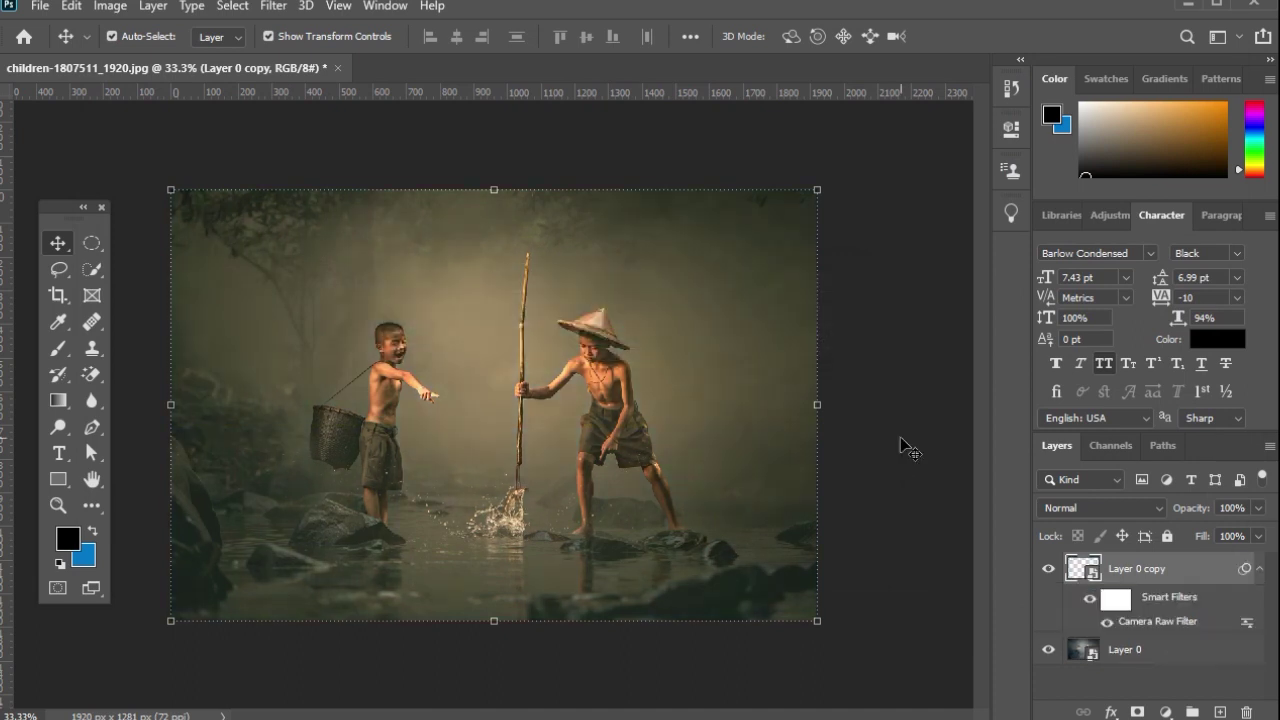
Deselect Layer 0 copy to view the finished olive-toned photo
click(884, 345)
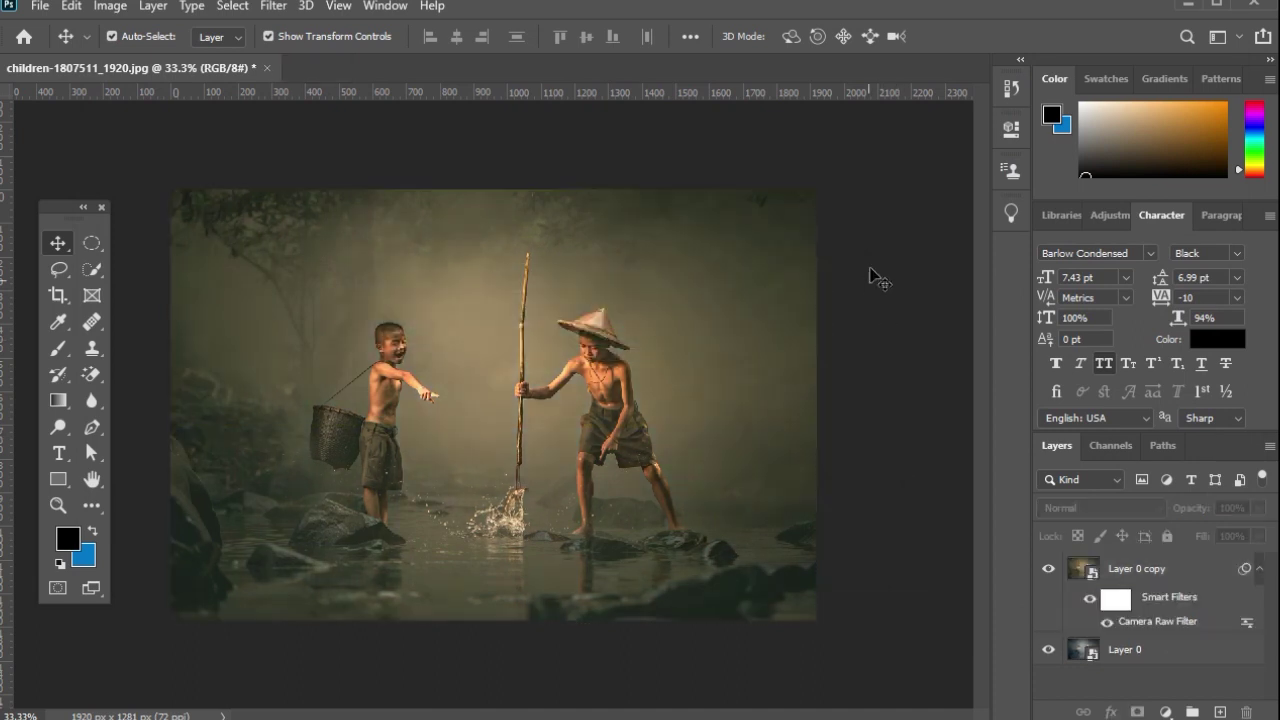